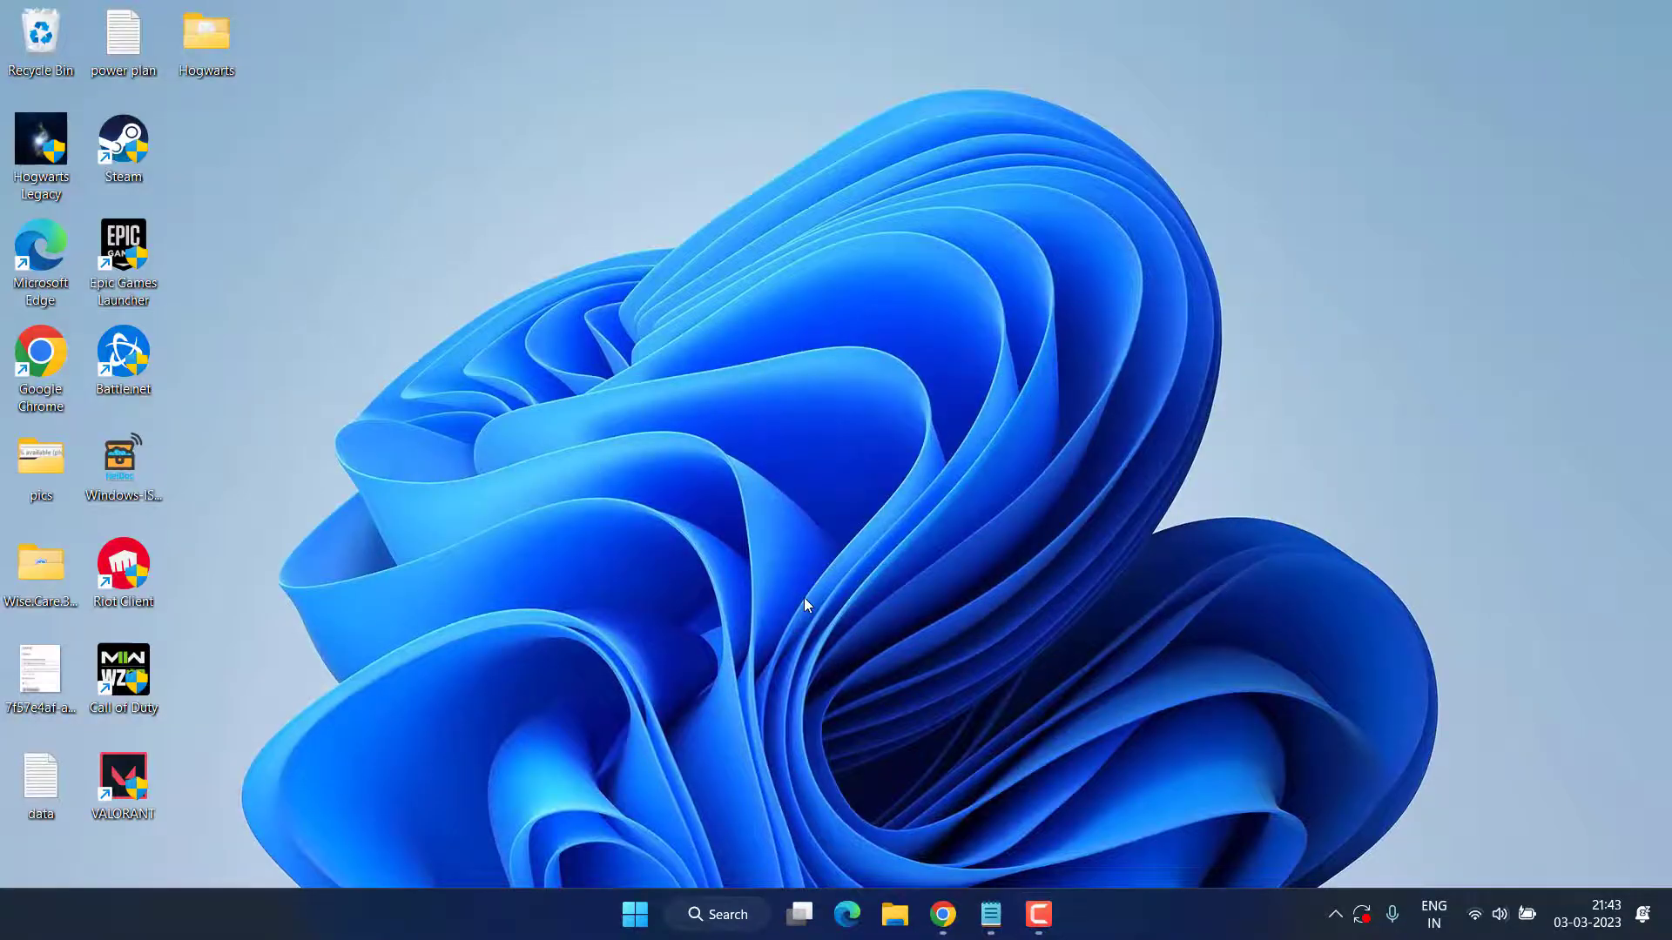
# Open the Display settings and keep the resolution at 1920 × 1080 (Recommended)
pyautogui.press('super+i')
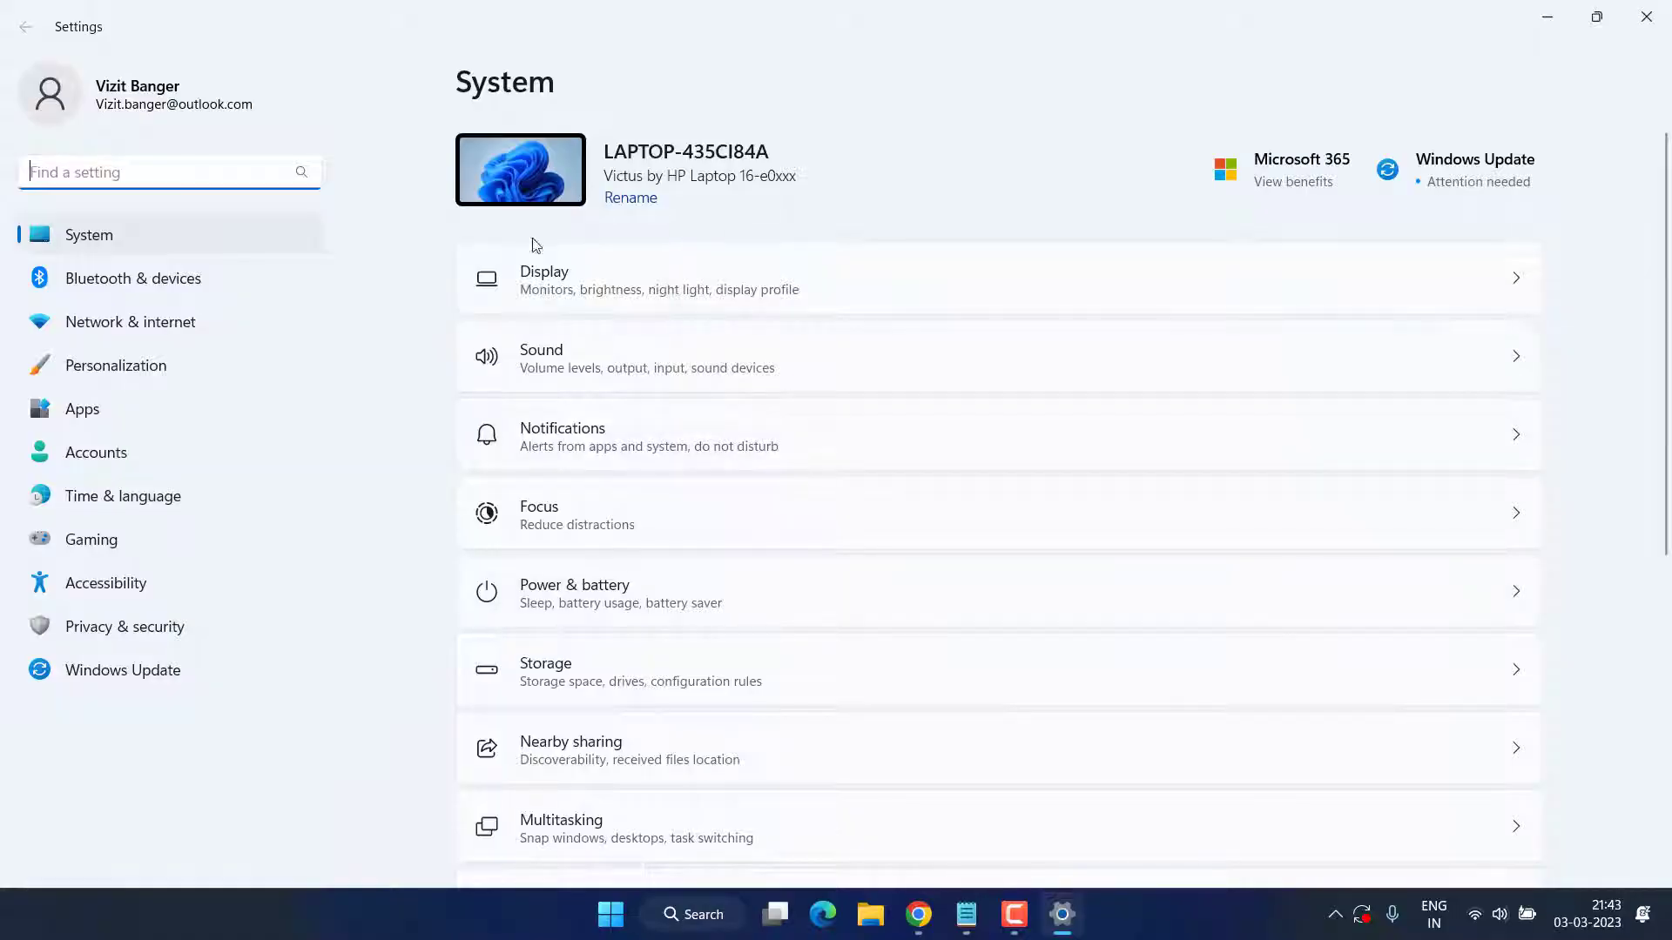
pyautogui.click(604, 285)
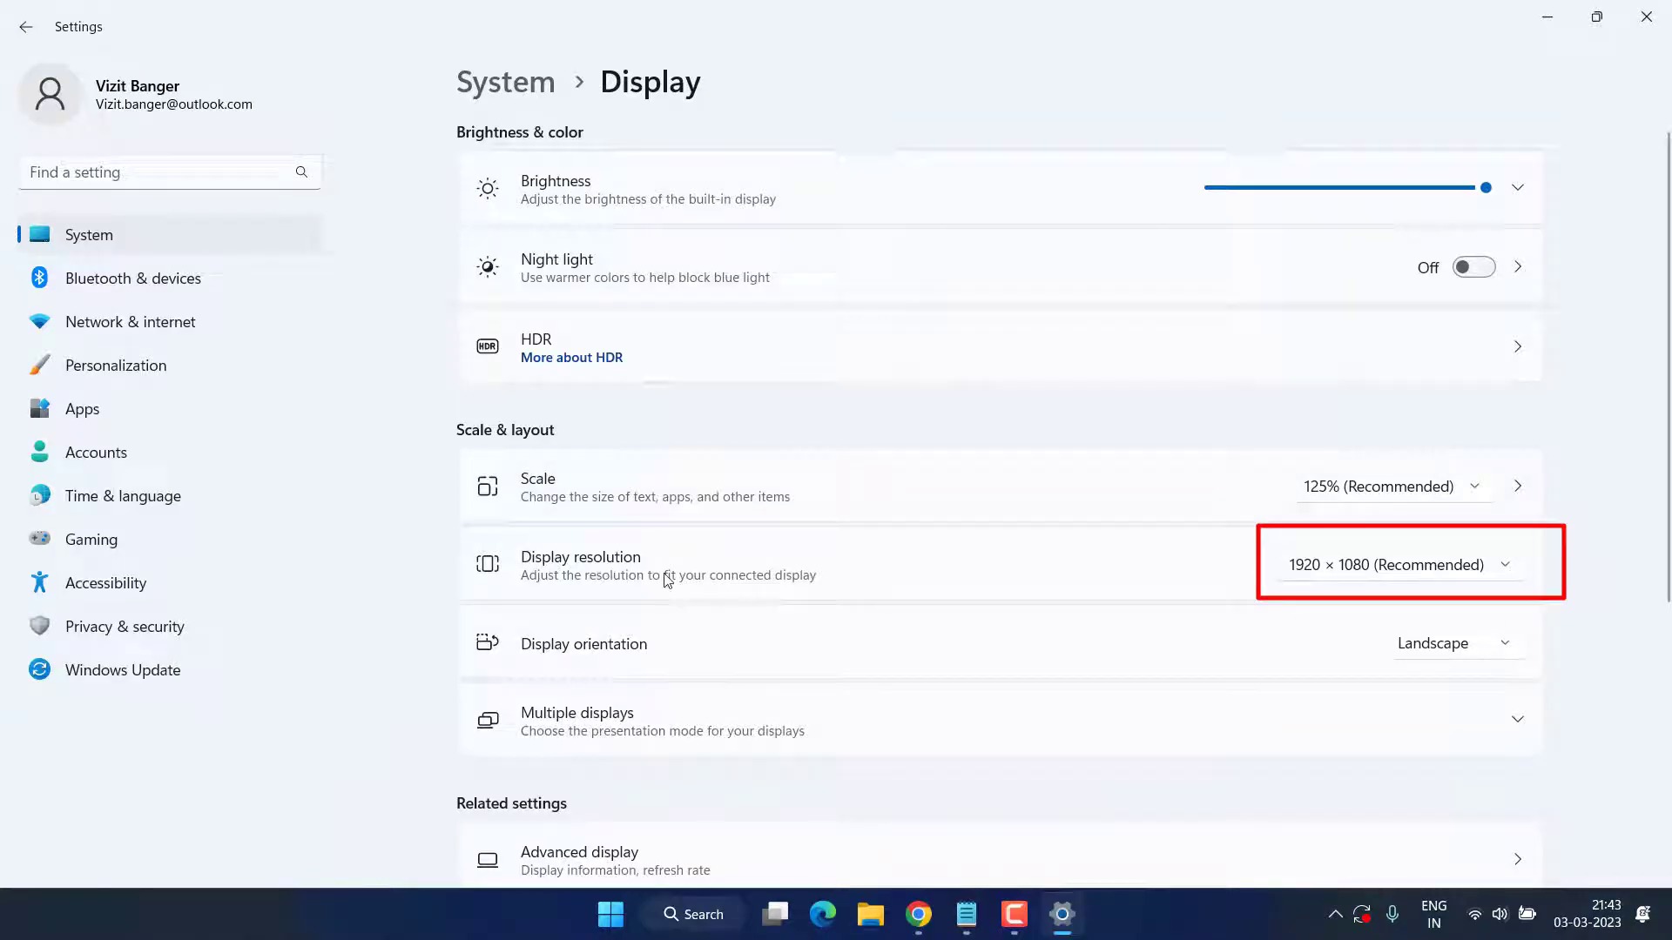
pyautogui.click(1484, 573)
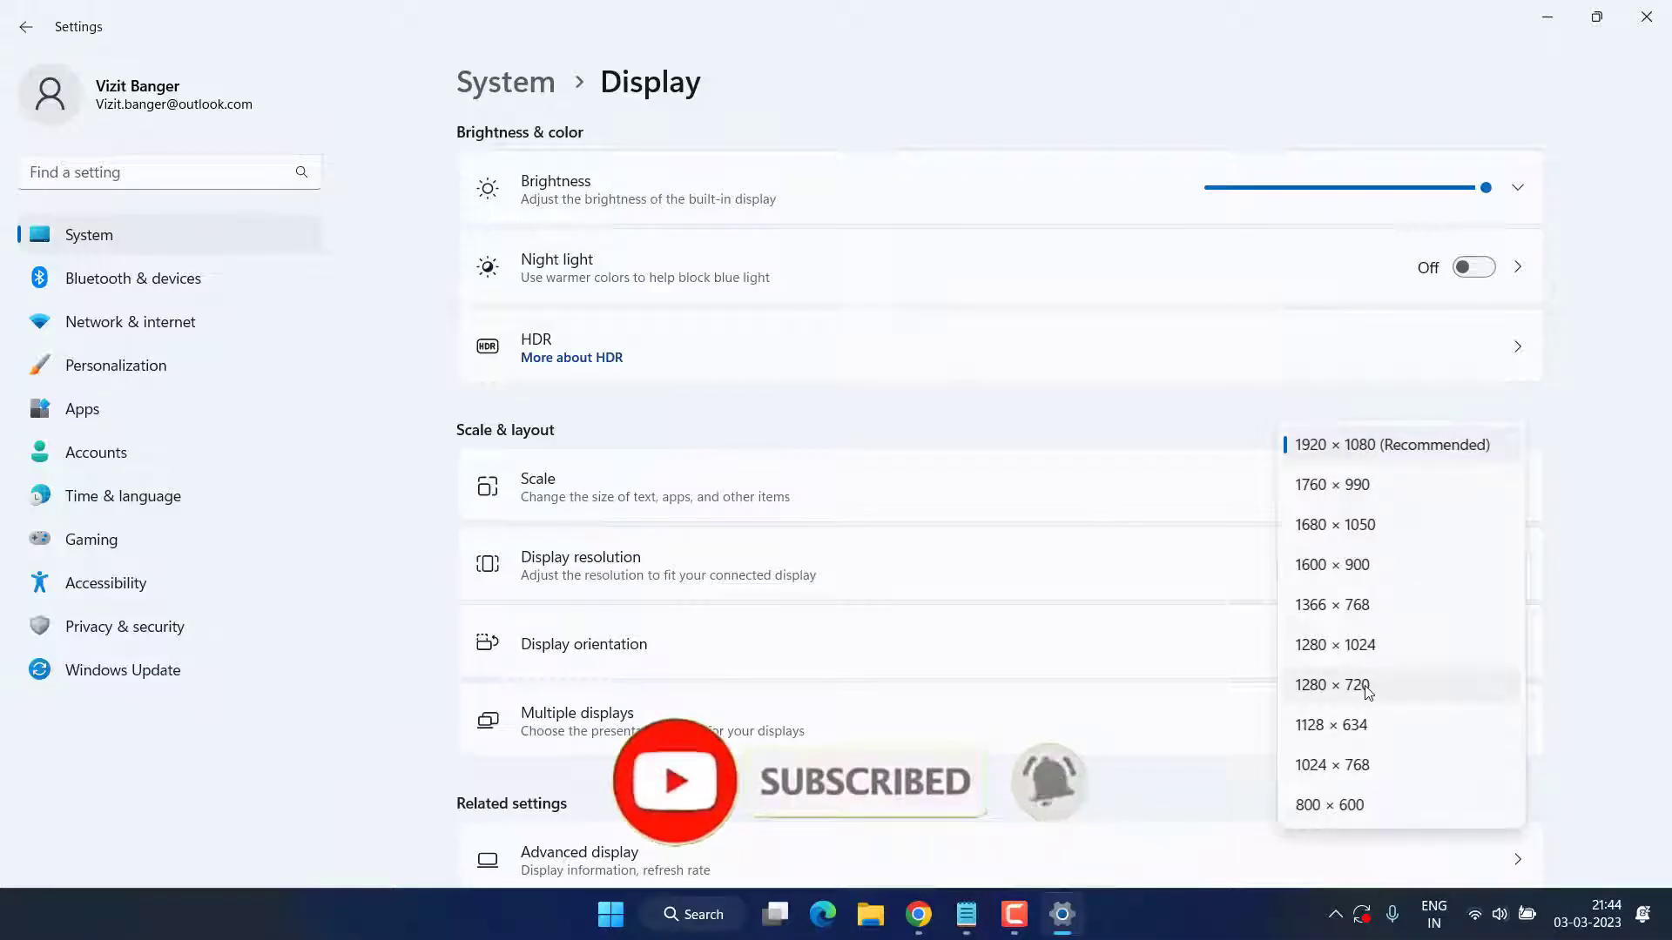
# Close Settings and return to the DirectX End-User Runtimes page in Chrome
pyautogui.click(1079, 414)
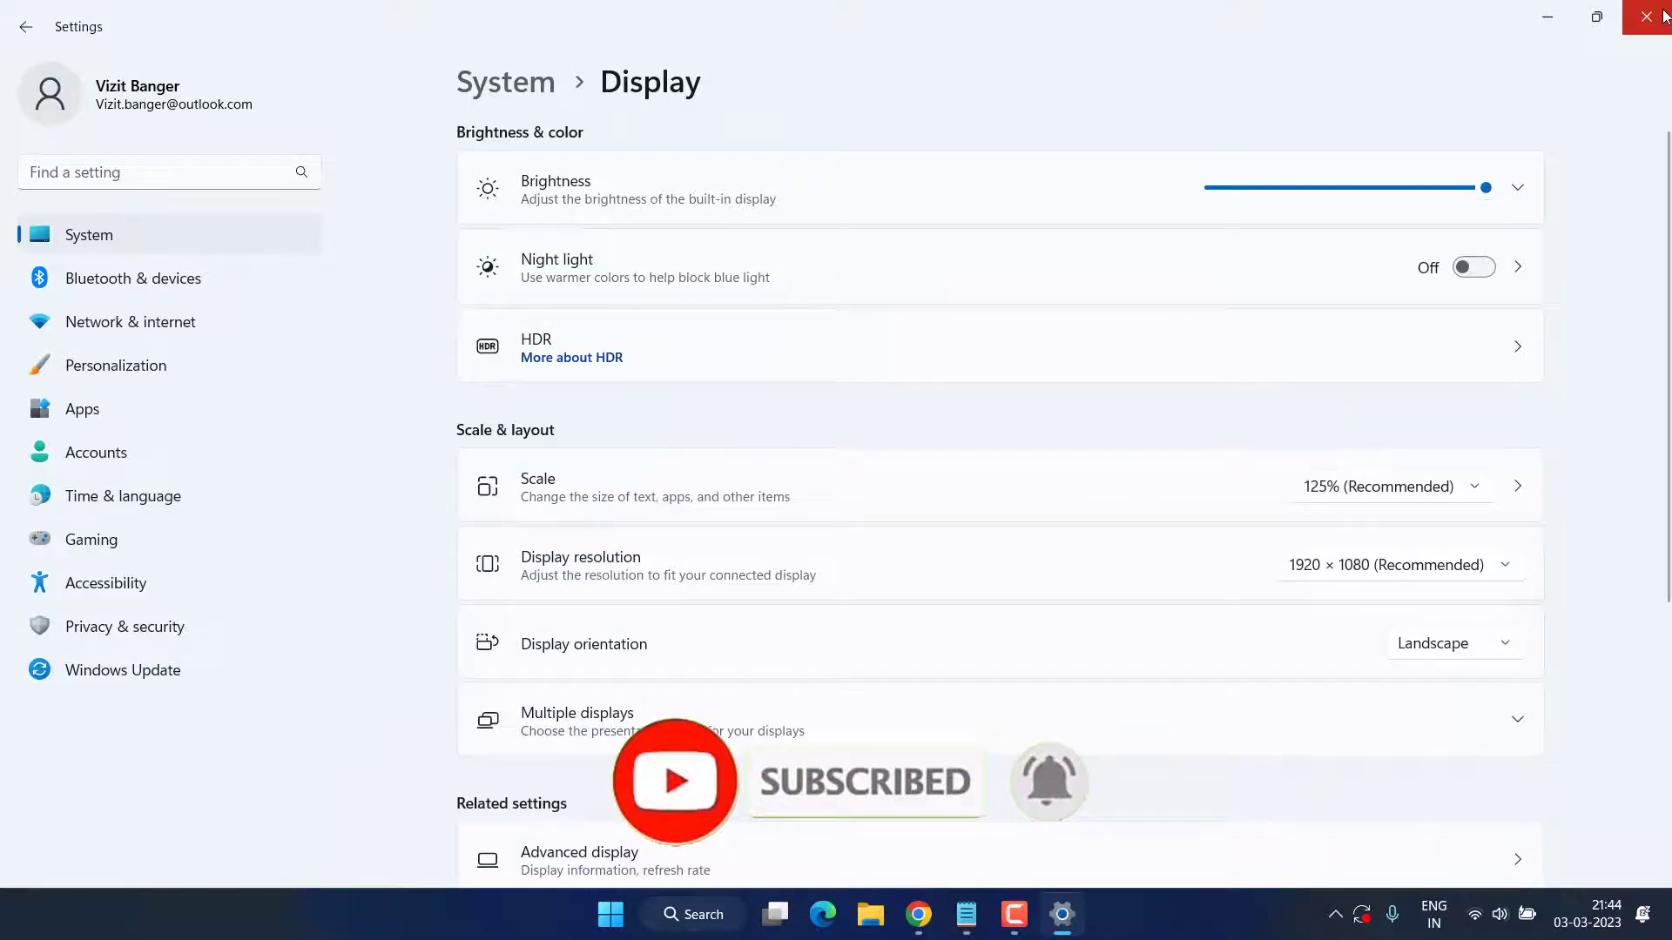
pyautogui.click(1647, 17)
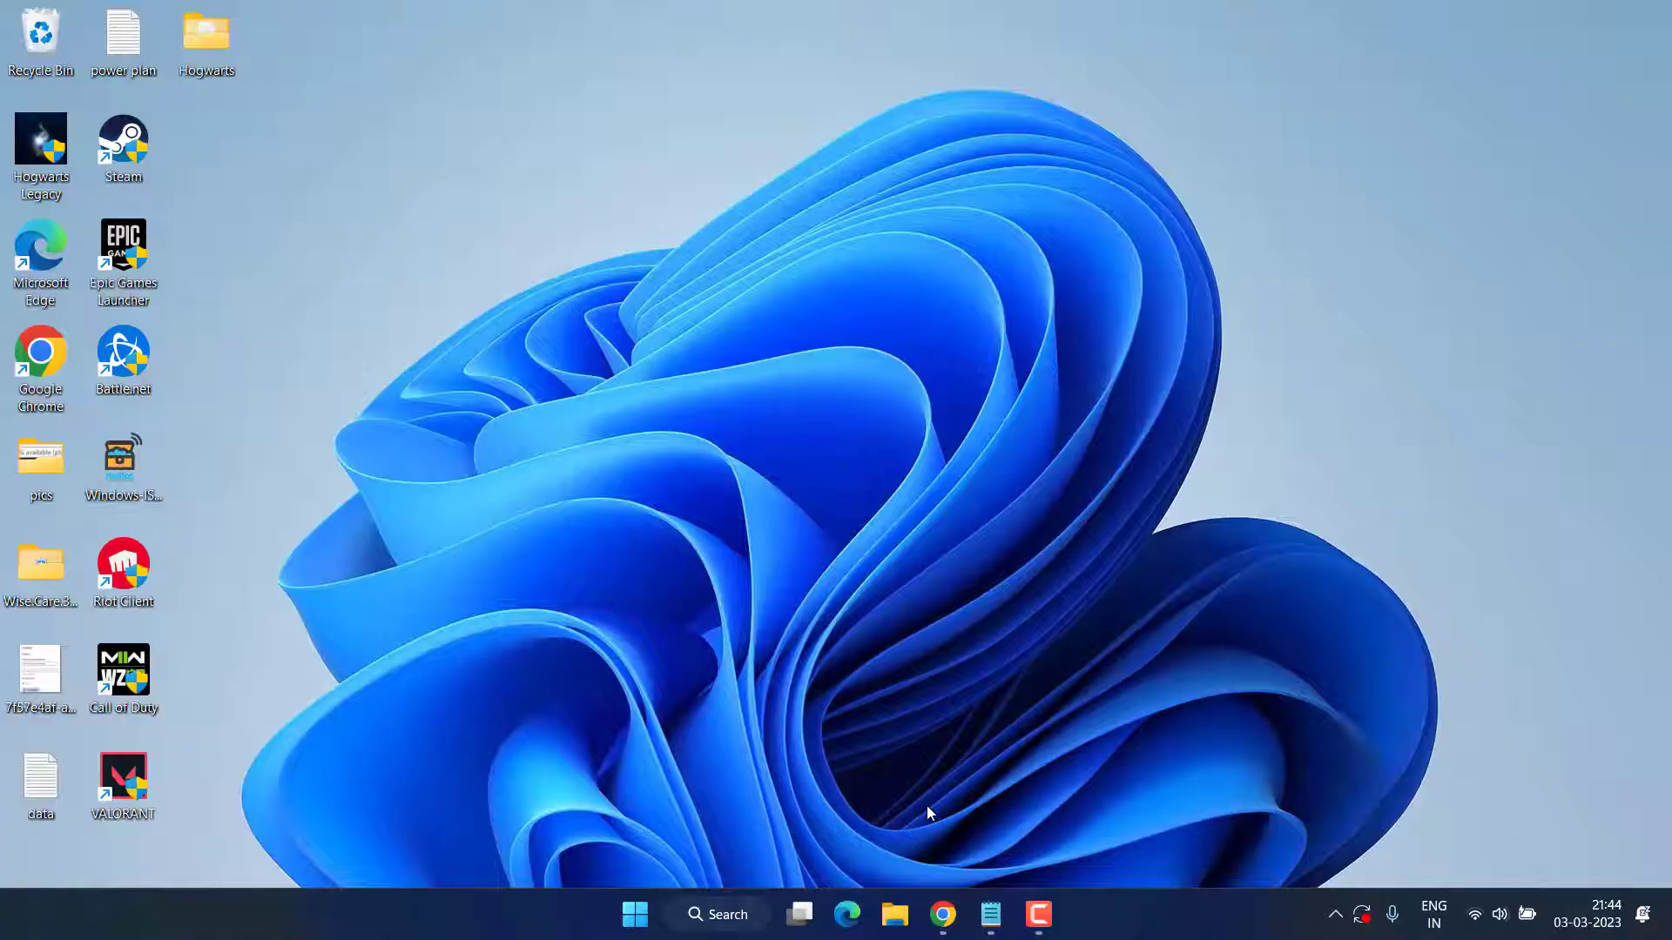
pyautogui.click(943, 914)
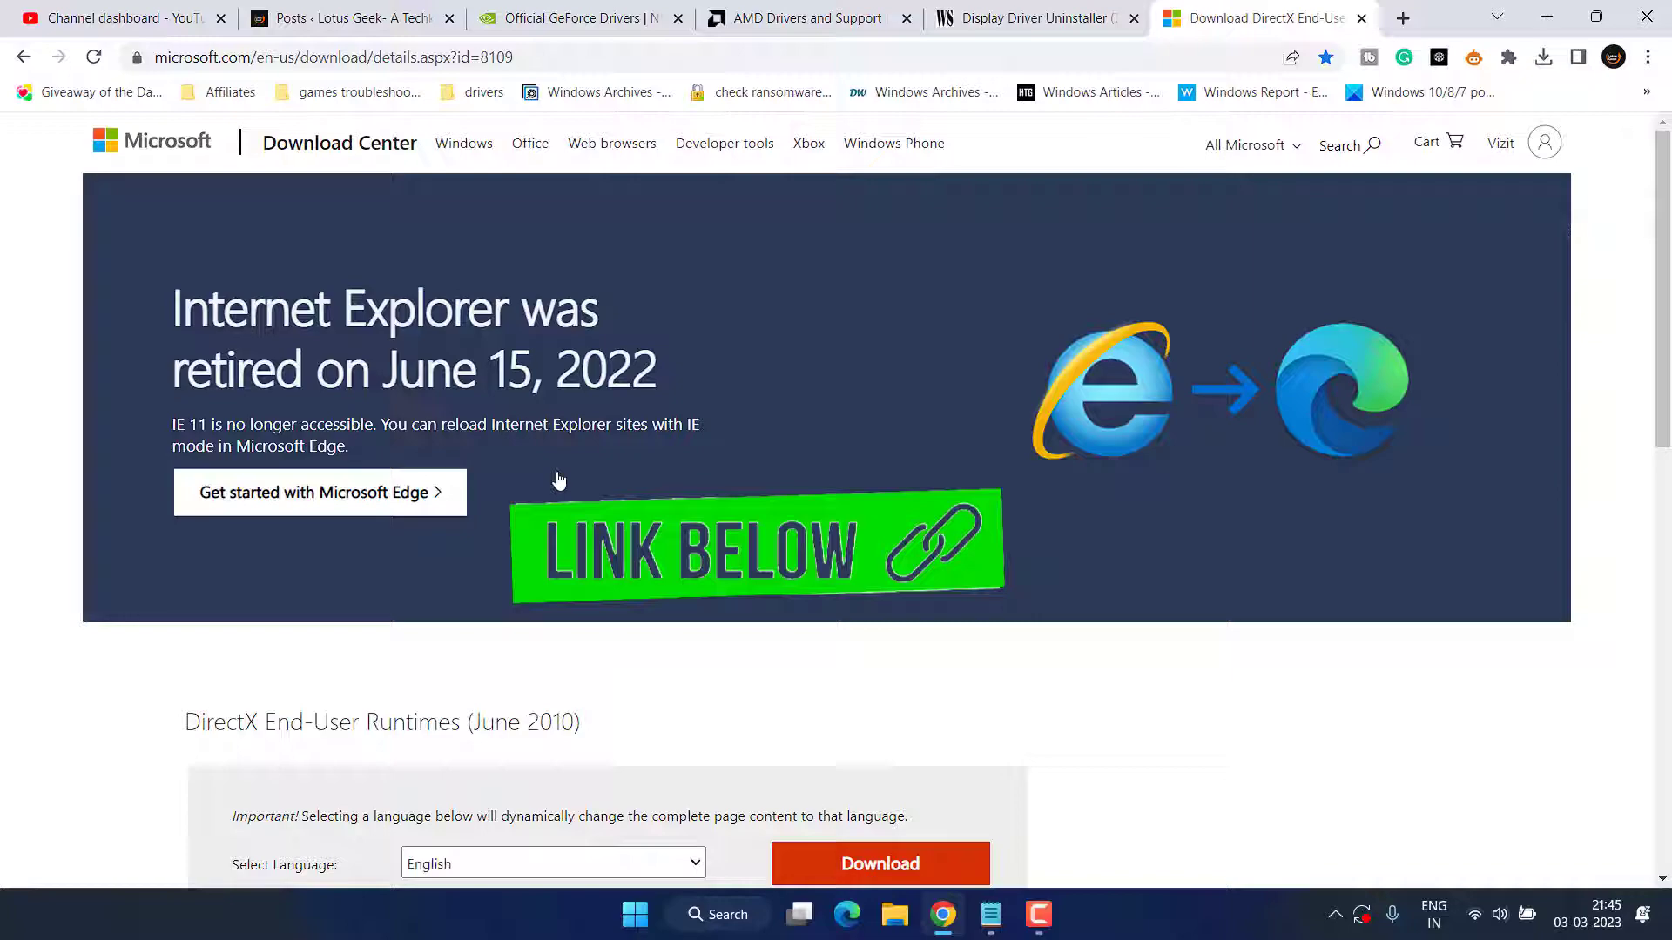
# Download the DirectX End-User Runtimes (June 2010) installer to the Desktop
pyautogui.scroll(-2, 588, 449)
pyautogui.scroll(-3, 586, 447)
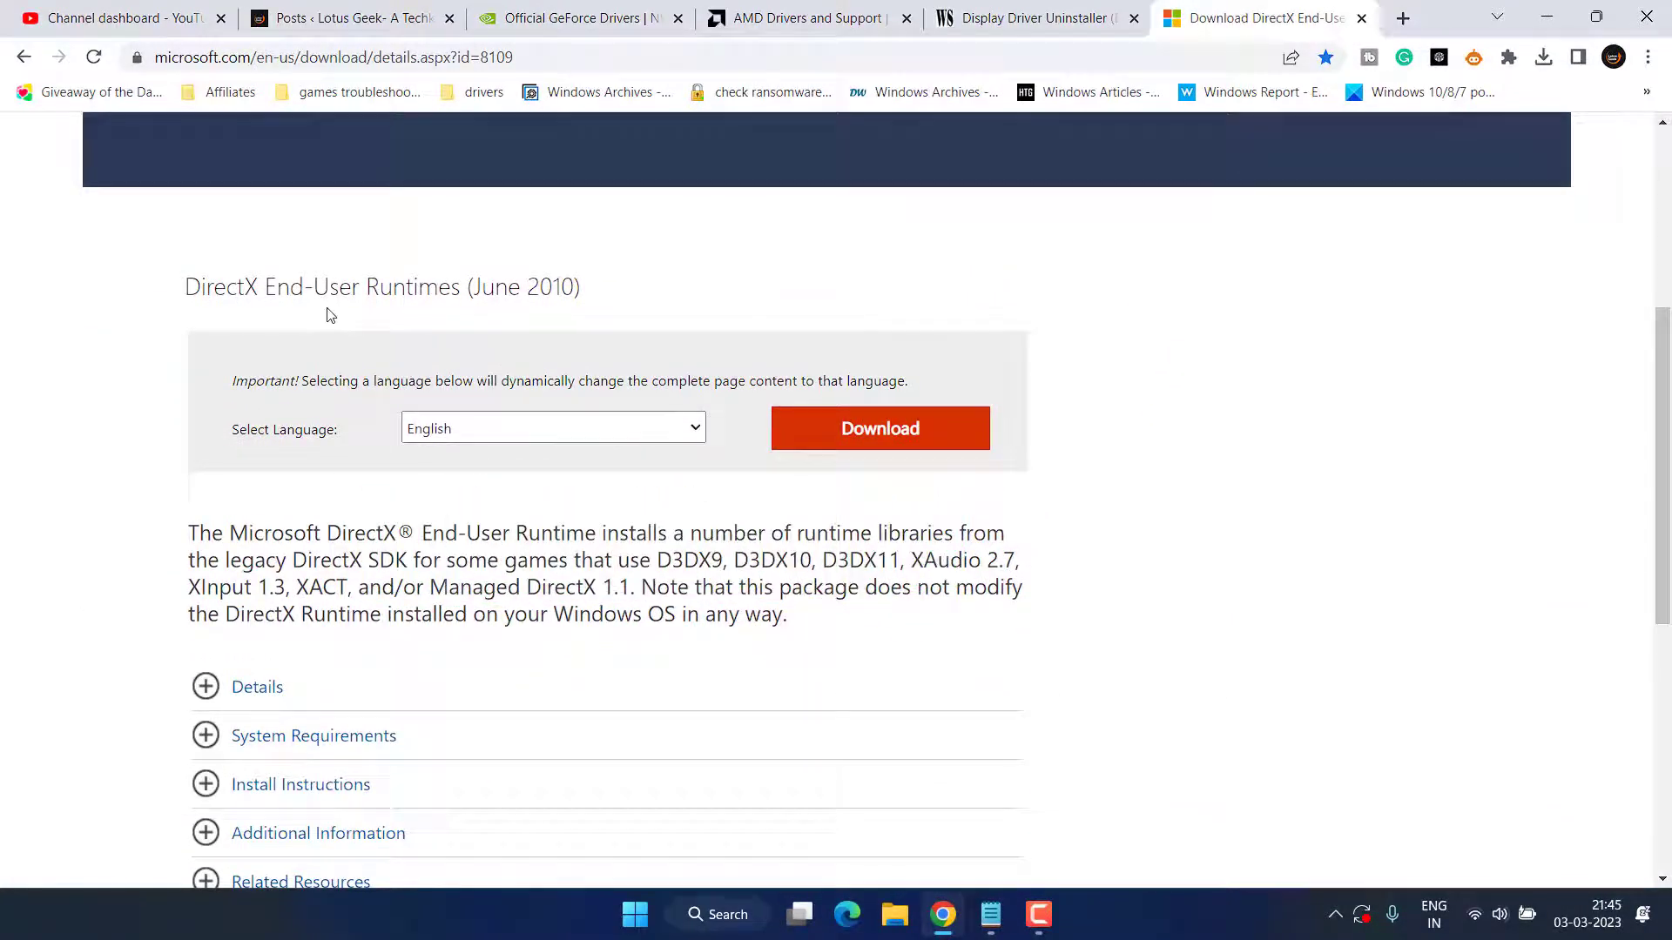
pyautogui.moveTo(280, 291); pyautogui.dragTo(841, 310)
pyautogui.click(841, 310)
pyautogui.click(872, 430)
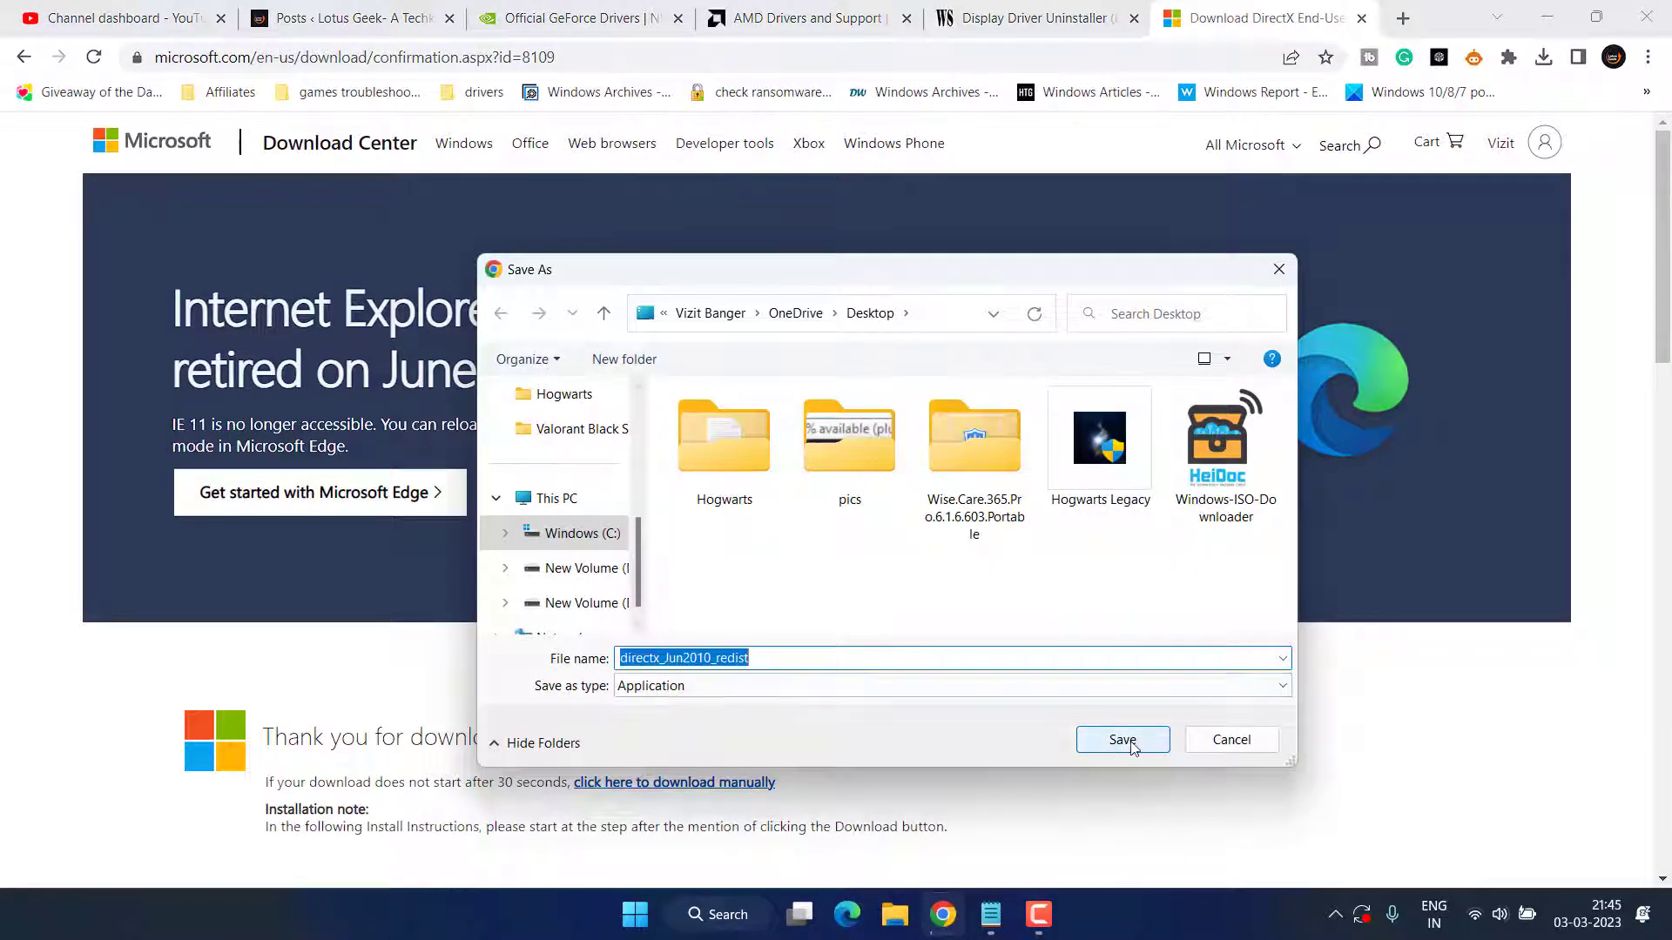
pyautogui.click(1123, 741)
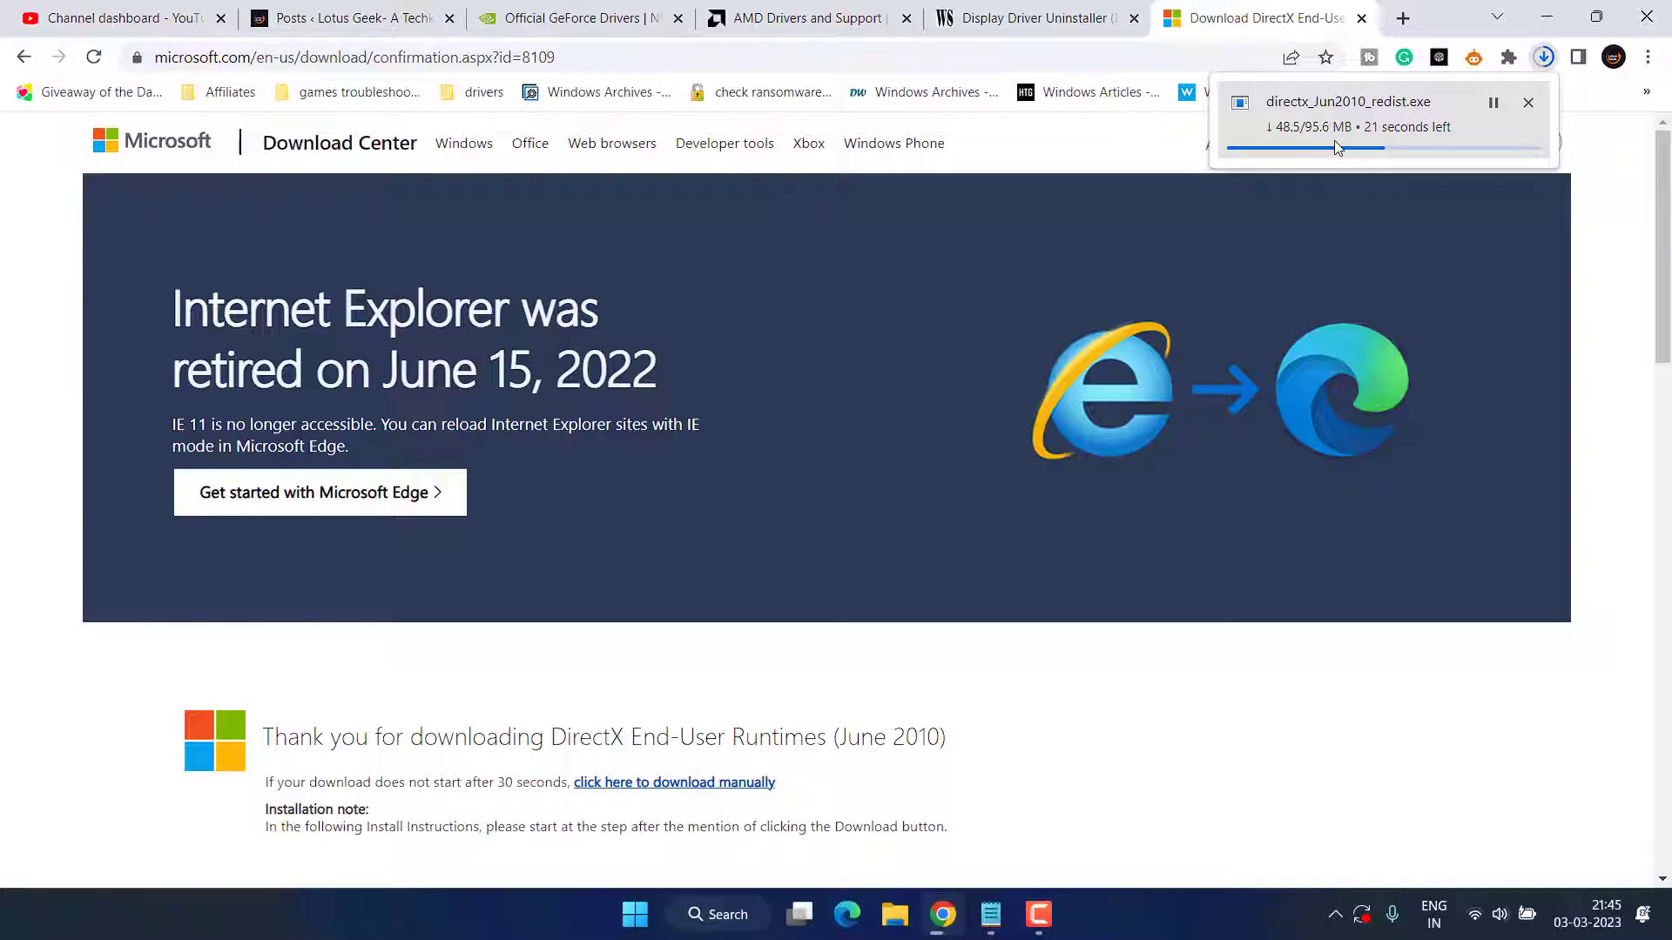
pyautogui.click(1528, 102)
# Save the portable self-extracting DDU v18.0.6.1 from the Wagnardsoft forum to the Desktop
pyautogui.click(1547, 17)
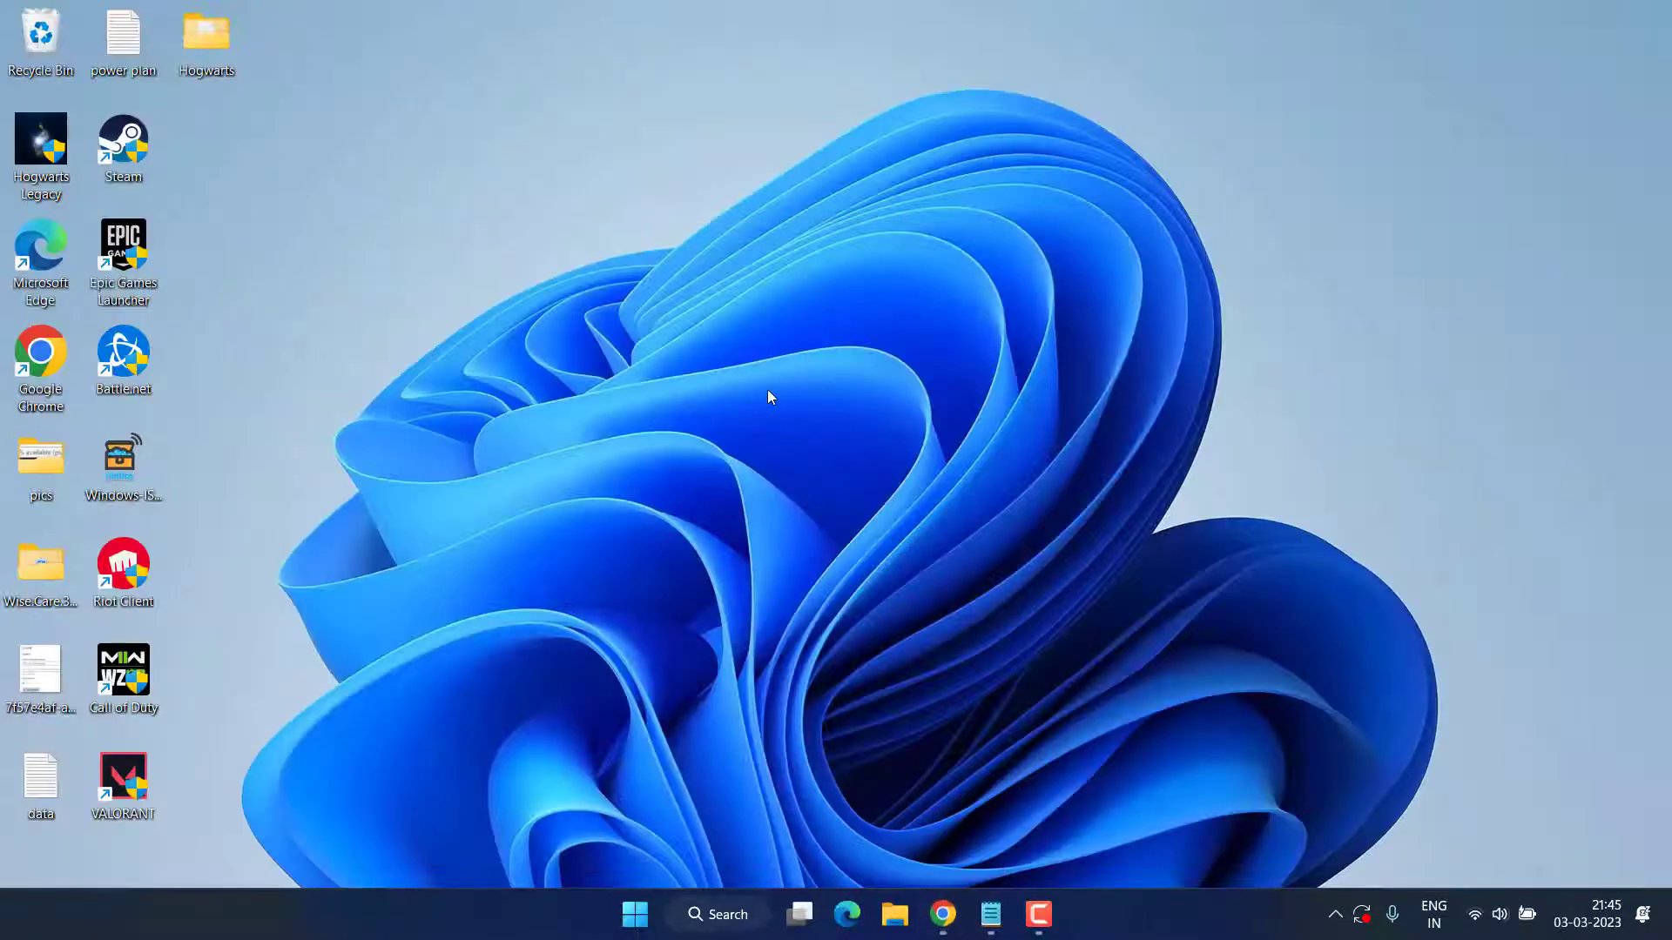
pyautogui.hotkey('alt', 'Tab')
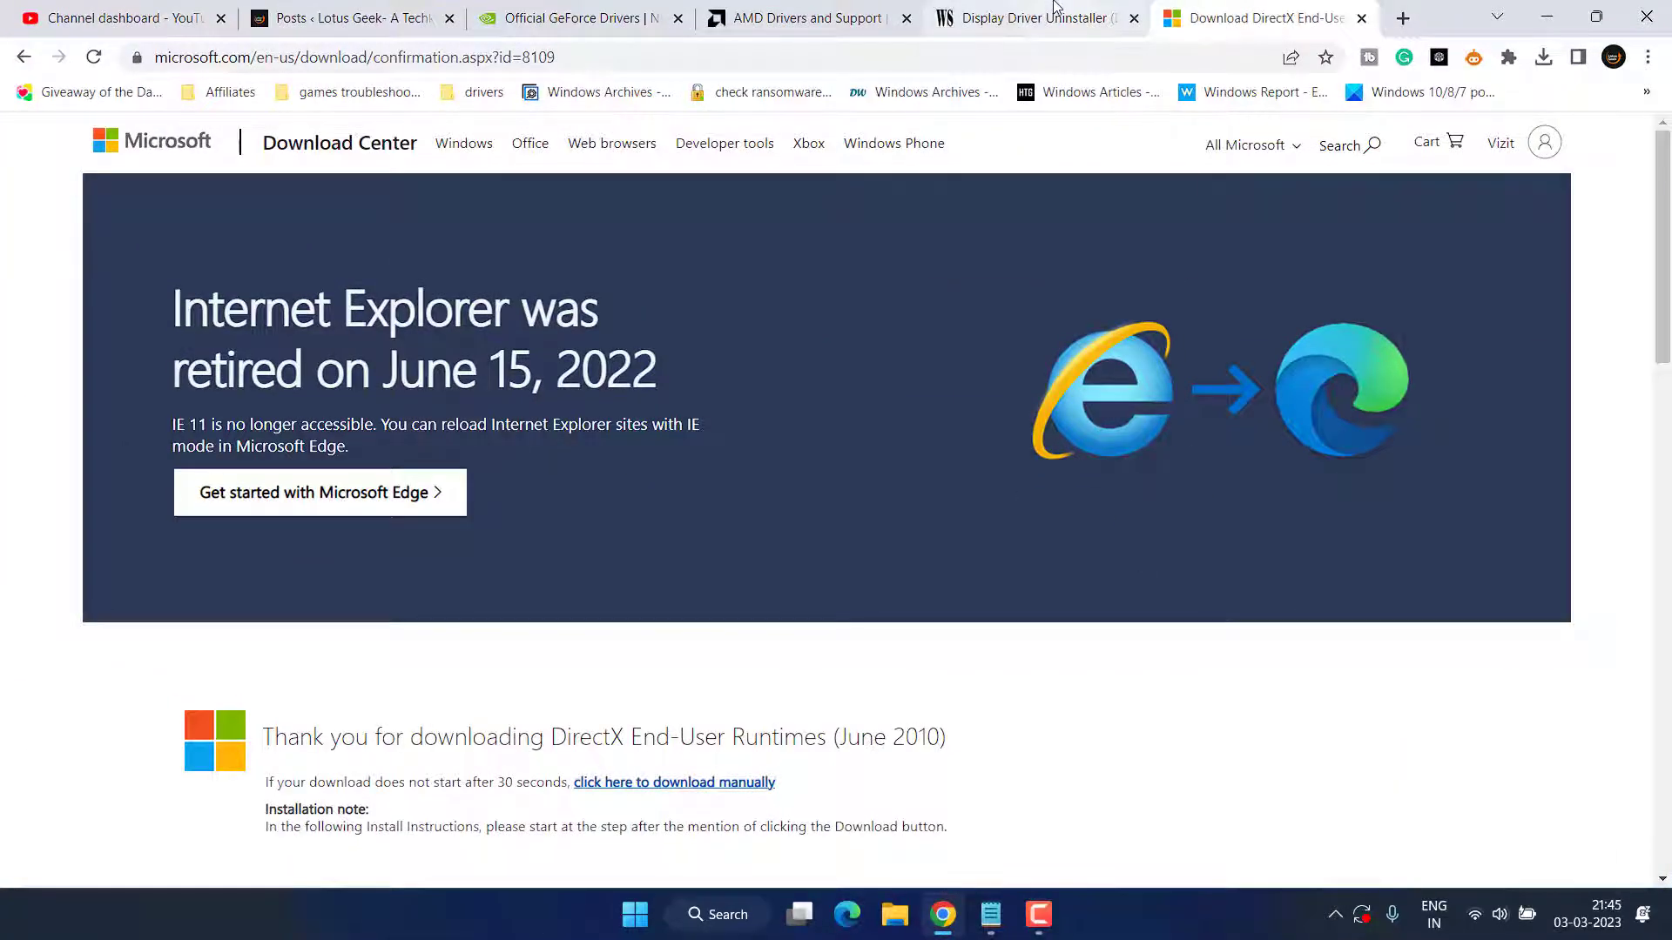
pyautogui.click(1055, 7)
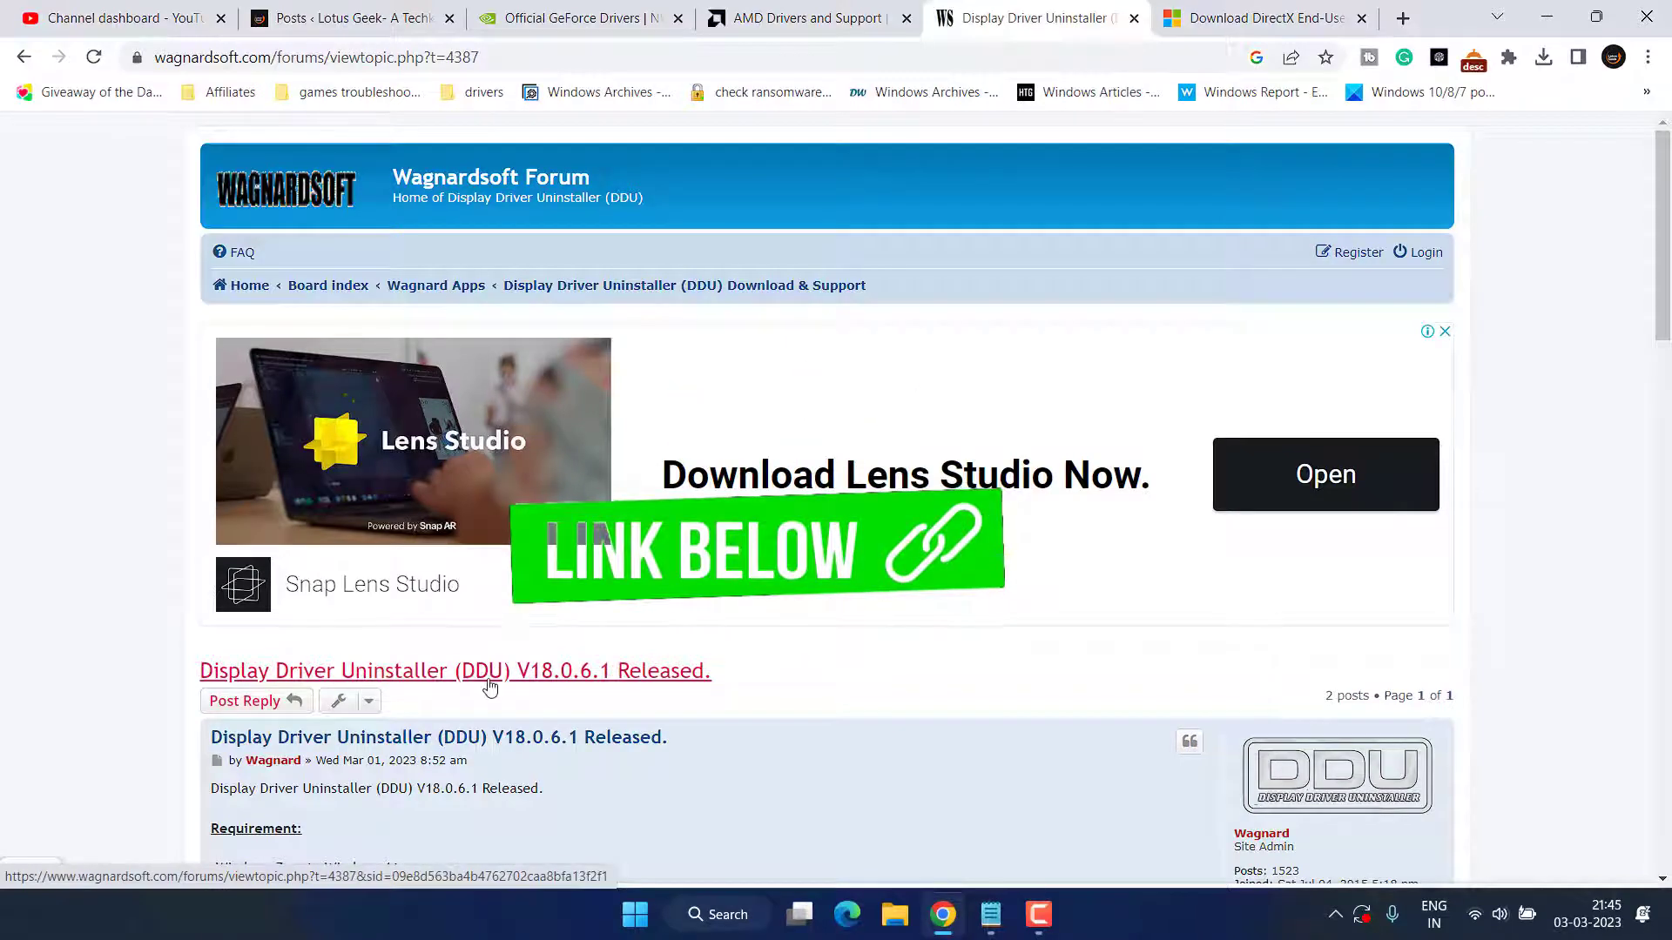
pyautogui.scroll(-5, 490, 688)
pyautogui.scroll(-4, 635, 614)
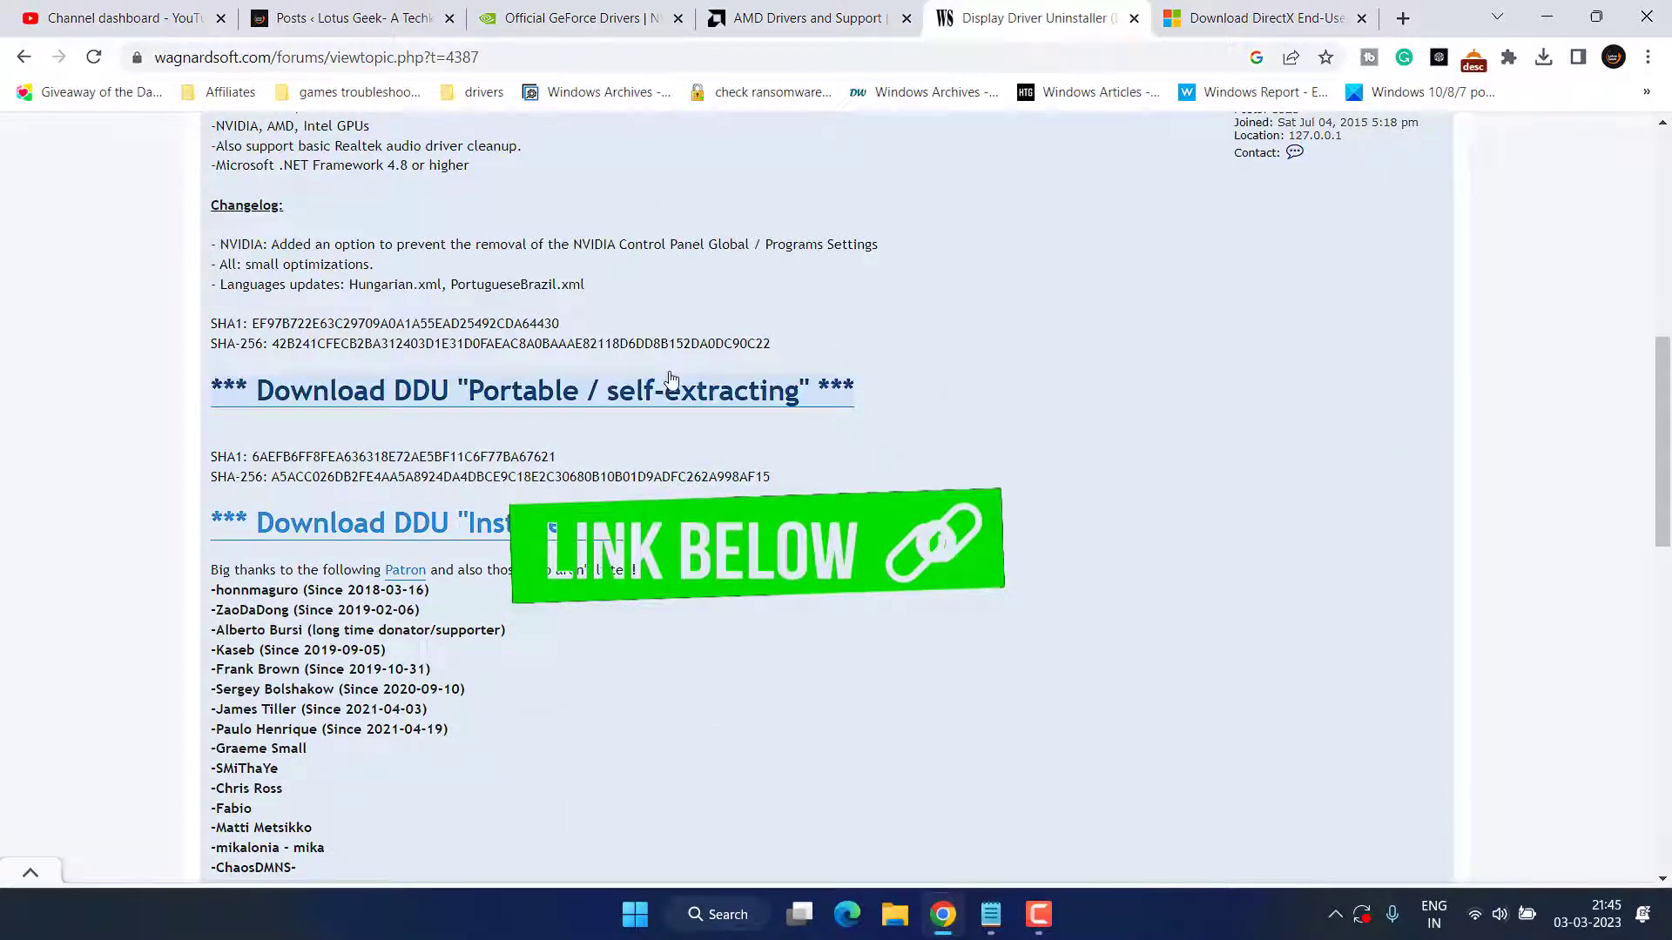
pyautogui.click(623, 398)
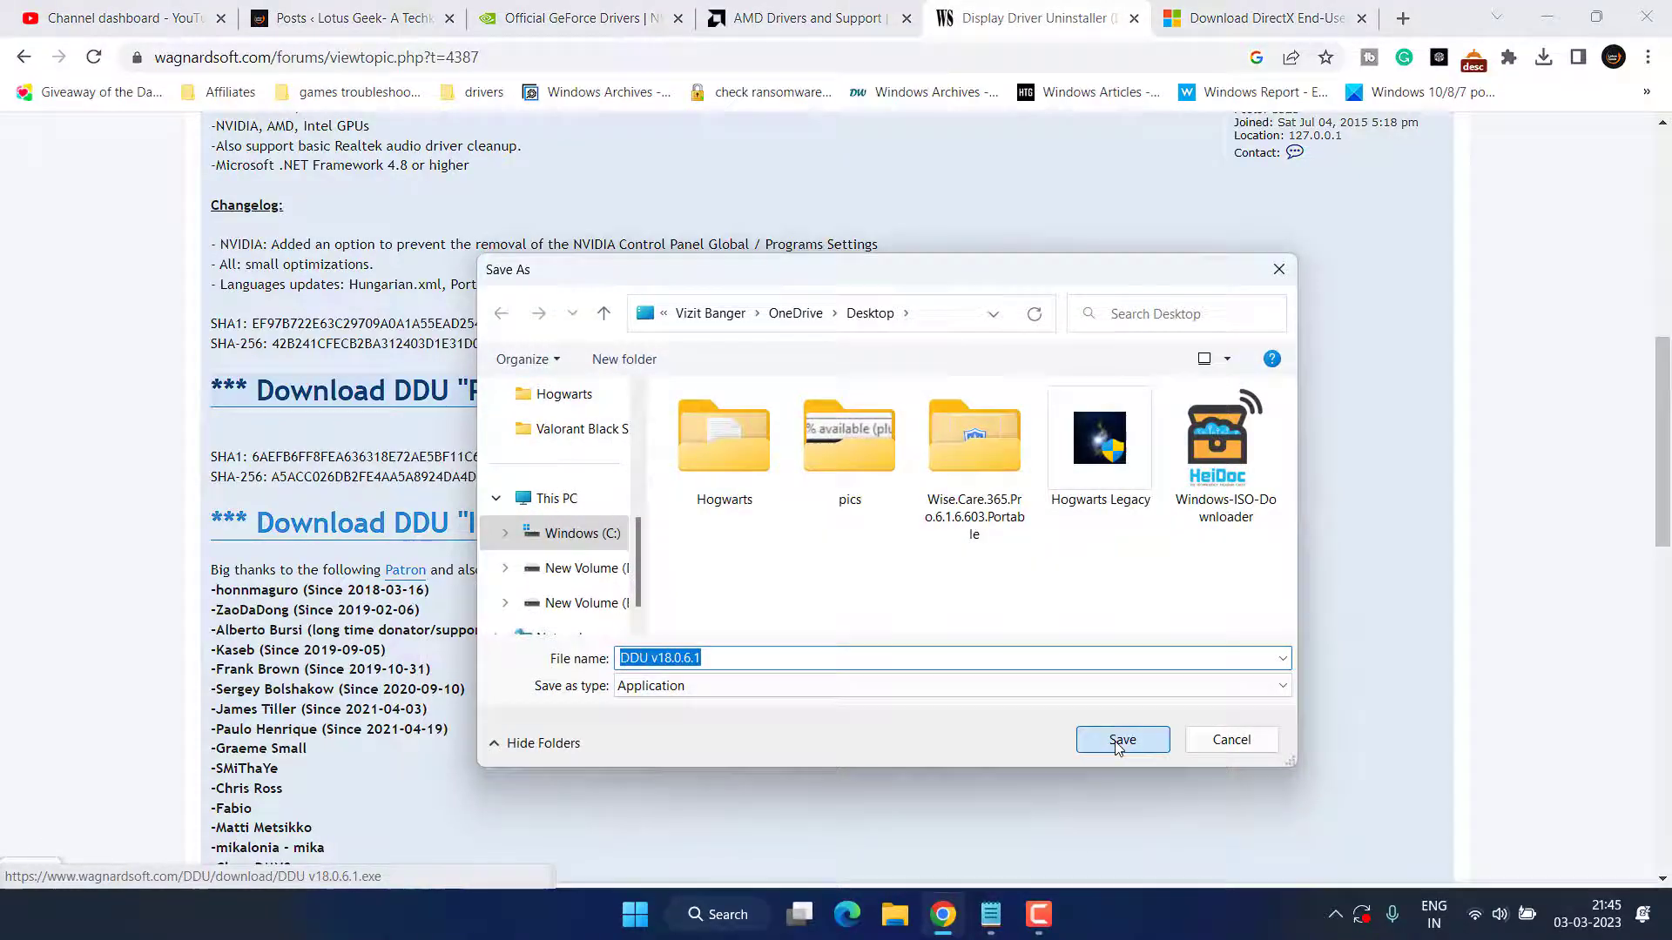
pyautogui.click(1120, 742)
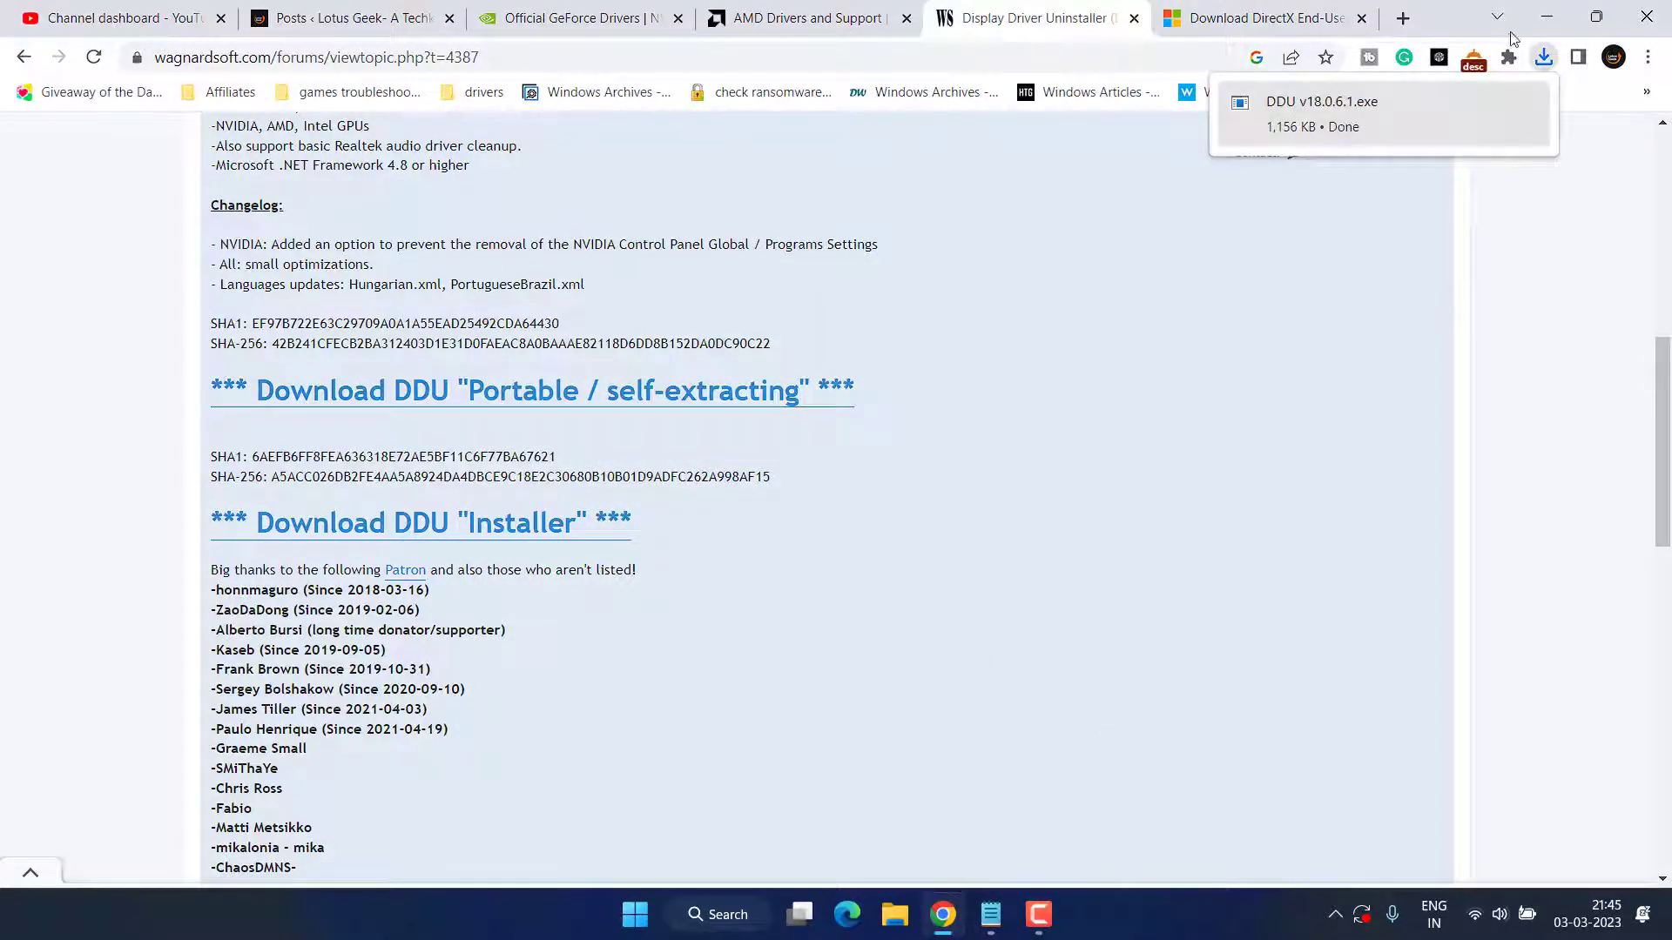
# Extract DDU v18.0.6.1 into a Desktop folder and launch Display Driver Uninstaller
pyautogui.click(1546, 16)
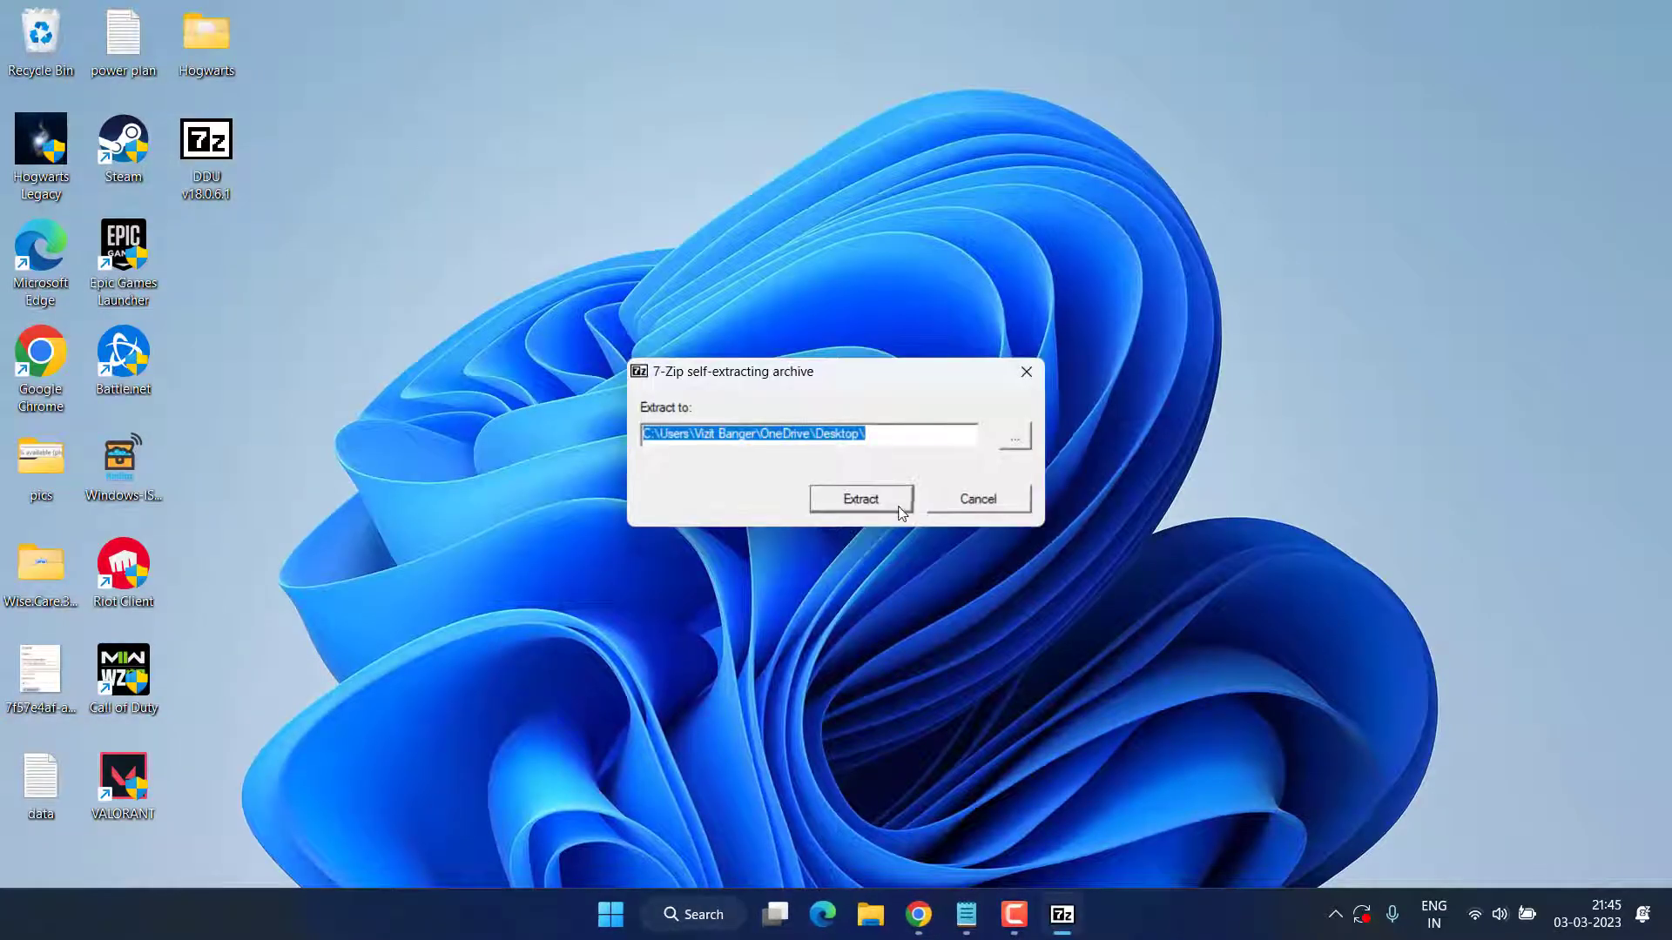
pyautogui.click(862, 498)
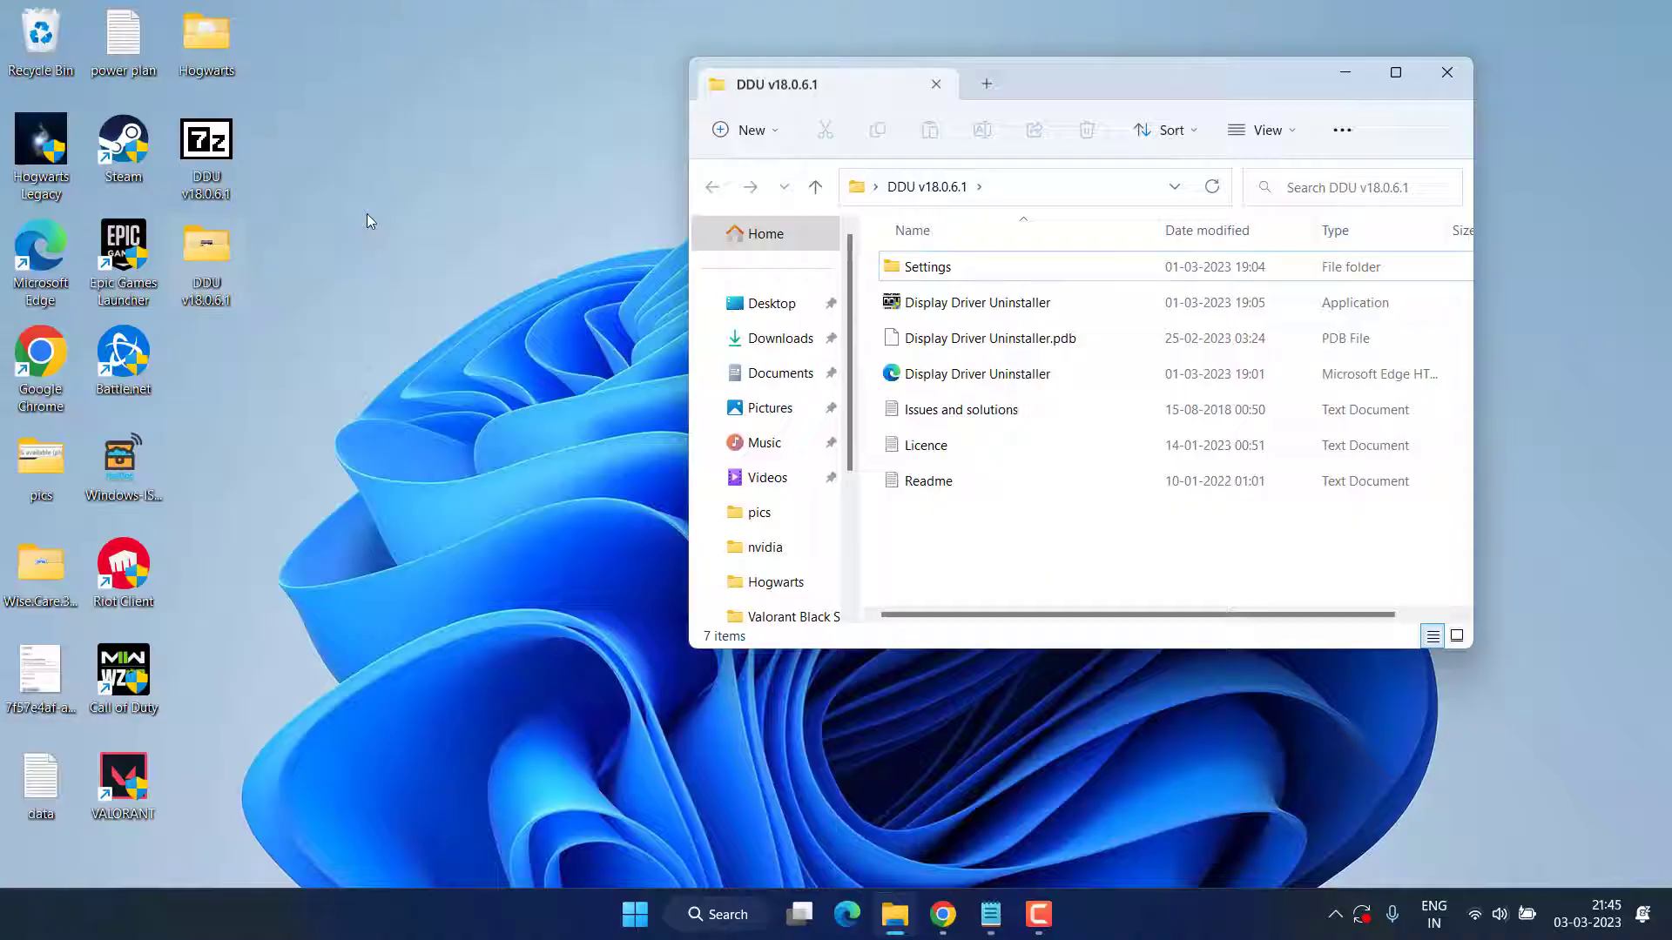
pyautogui.click(990, 307)
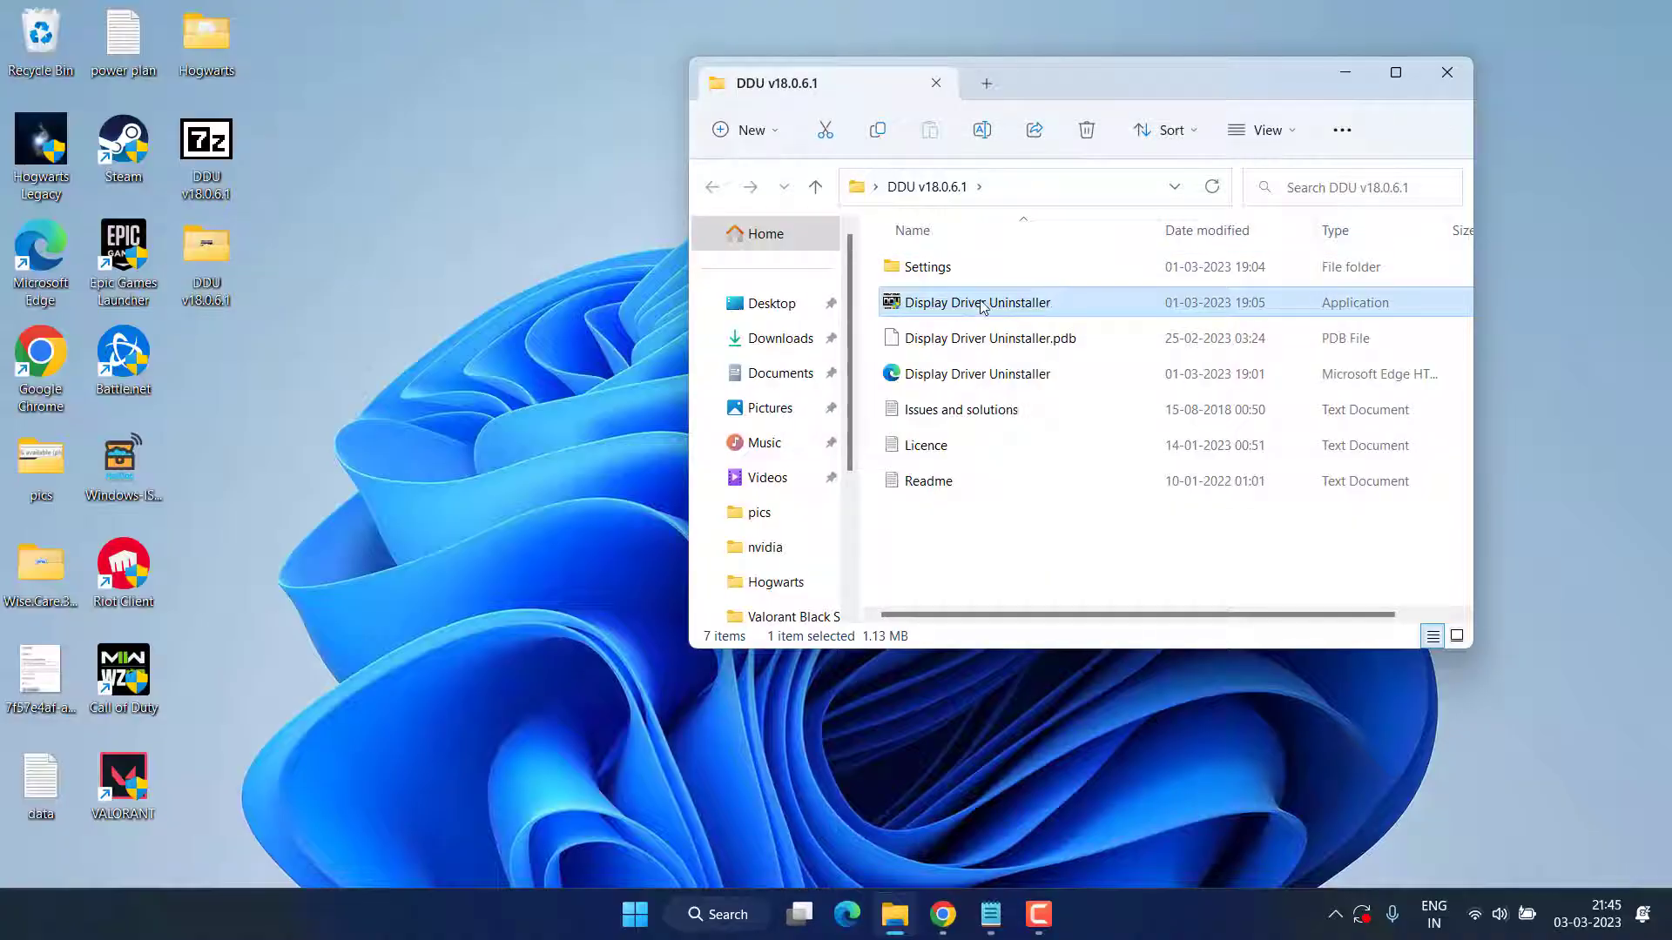
pyautogui.doubleClick(981, 304)
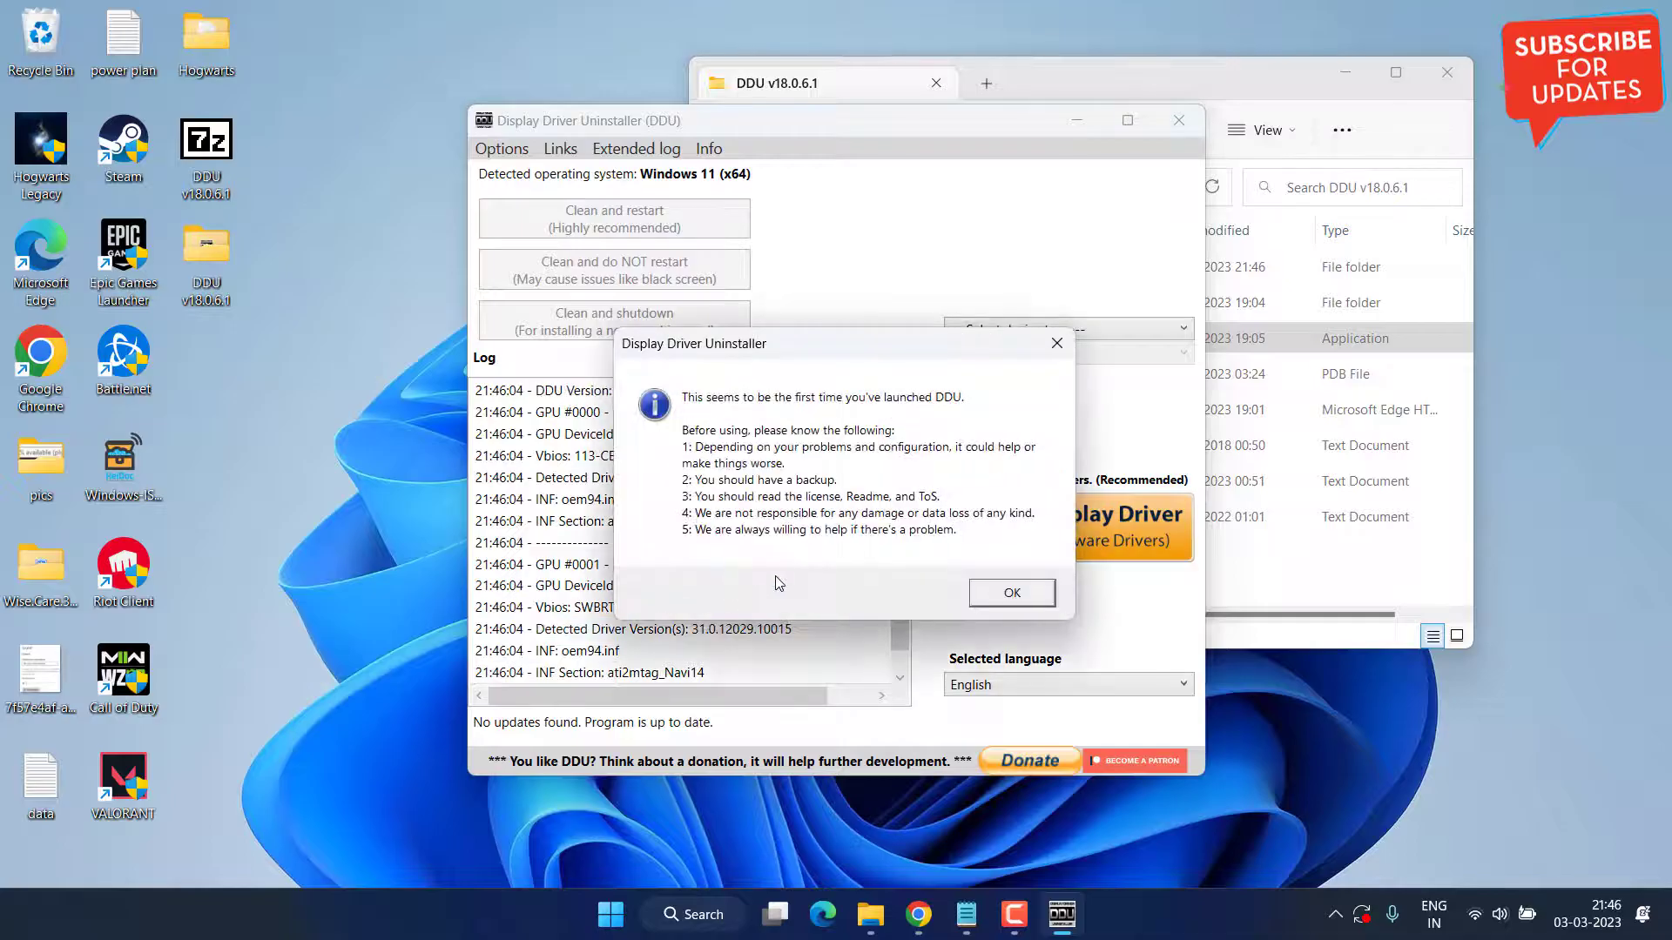
# Dismiss the DDU startup notices and set device type GPU with vendor AMD
pyautogui.click(1006, 598)
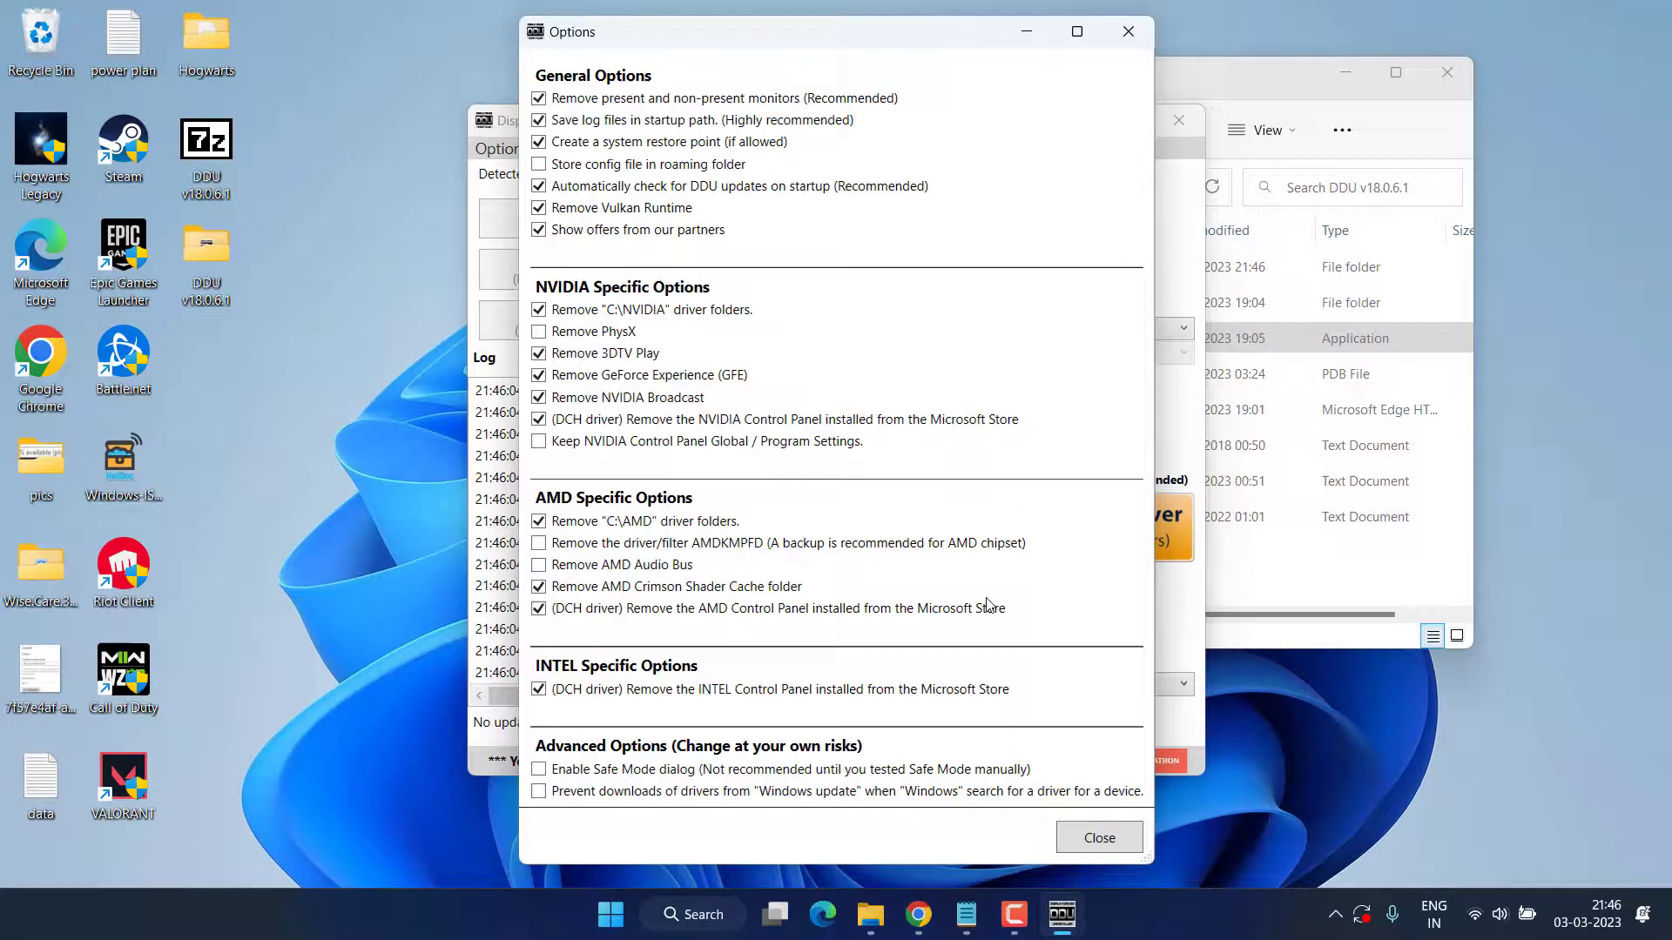
pyautogui.click(1069, 841)
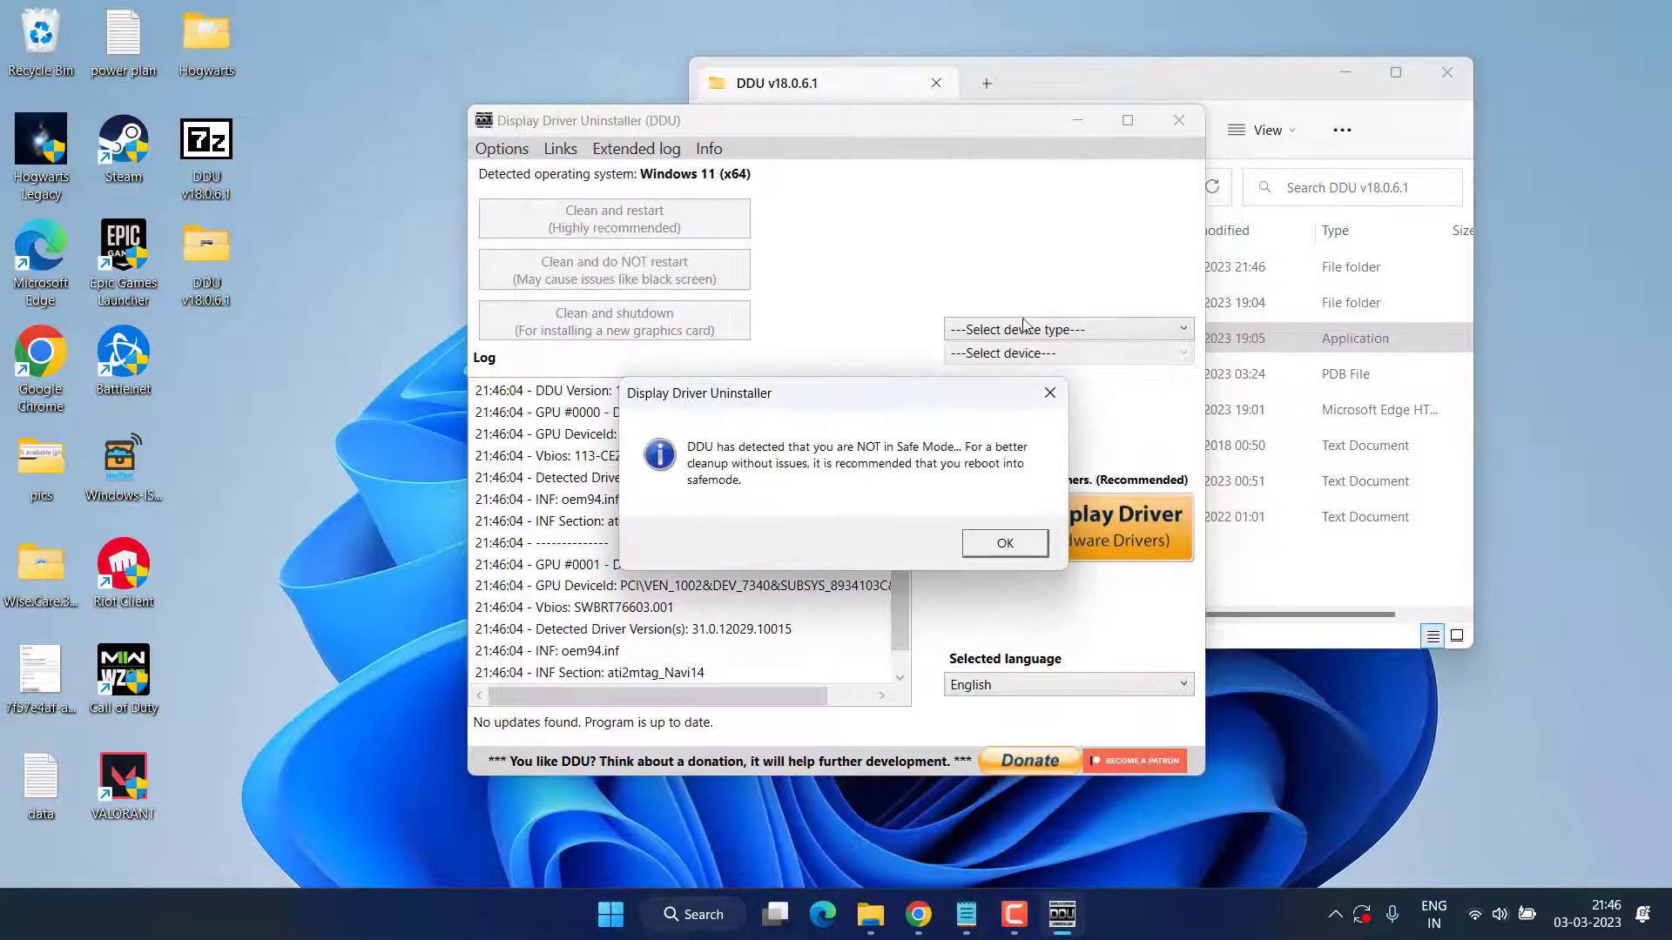
pyautogui.click(994, 549)
pyautogui.click(1129, 331)
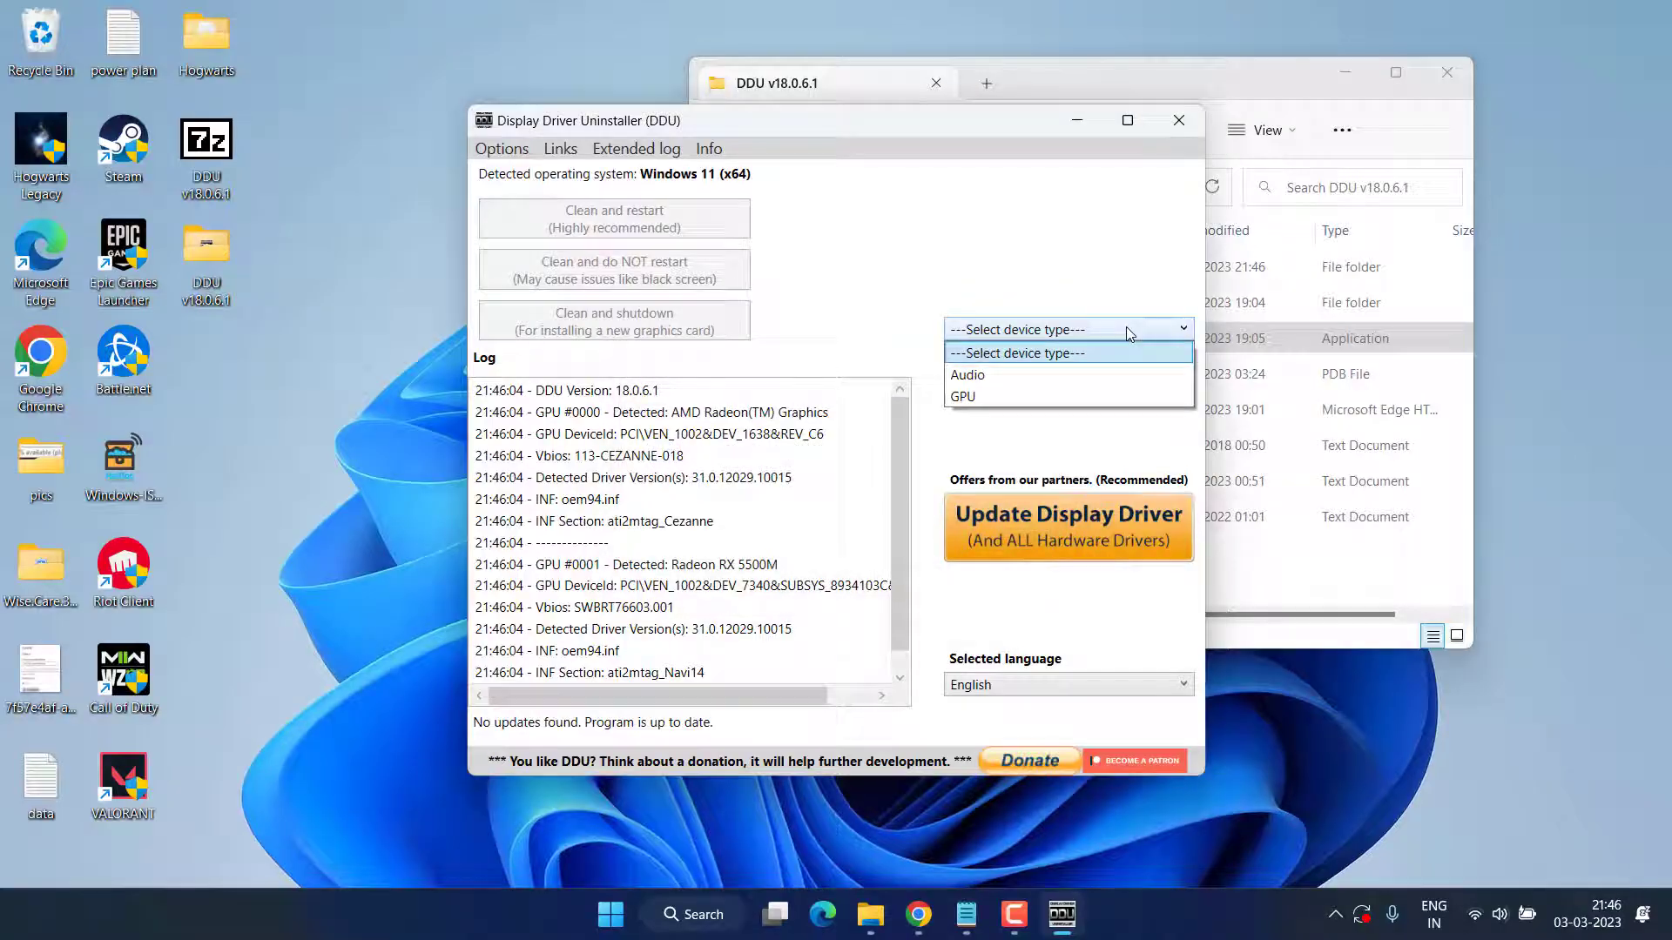
pyautogui.click(973, 396)
pyautogui.click(981, 355)
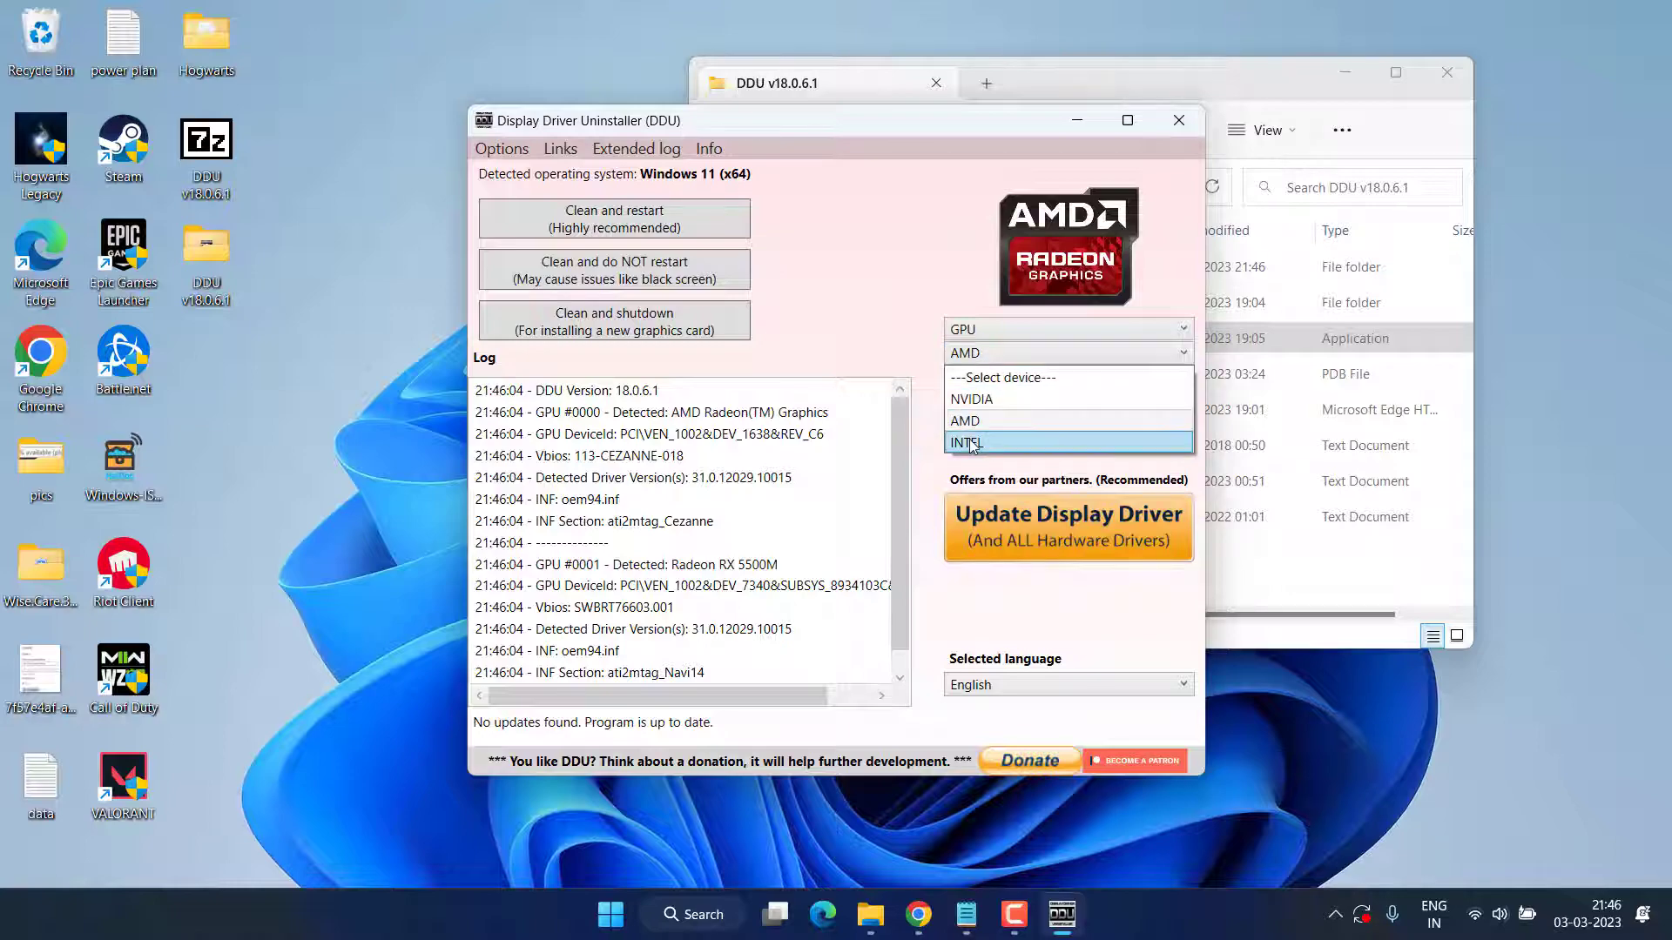
pyautogui.click(1022, 423)
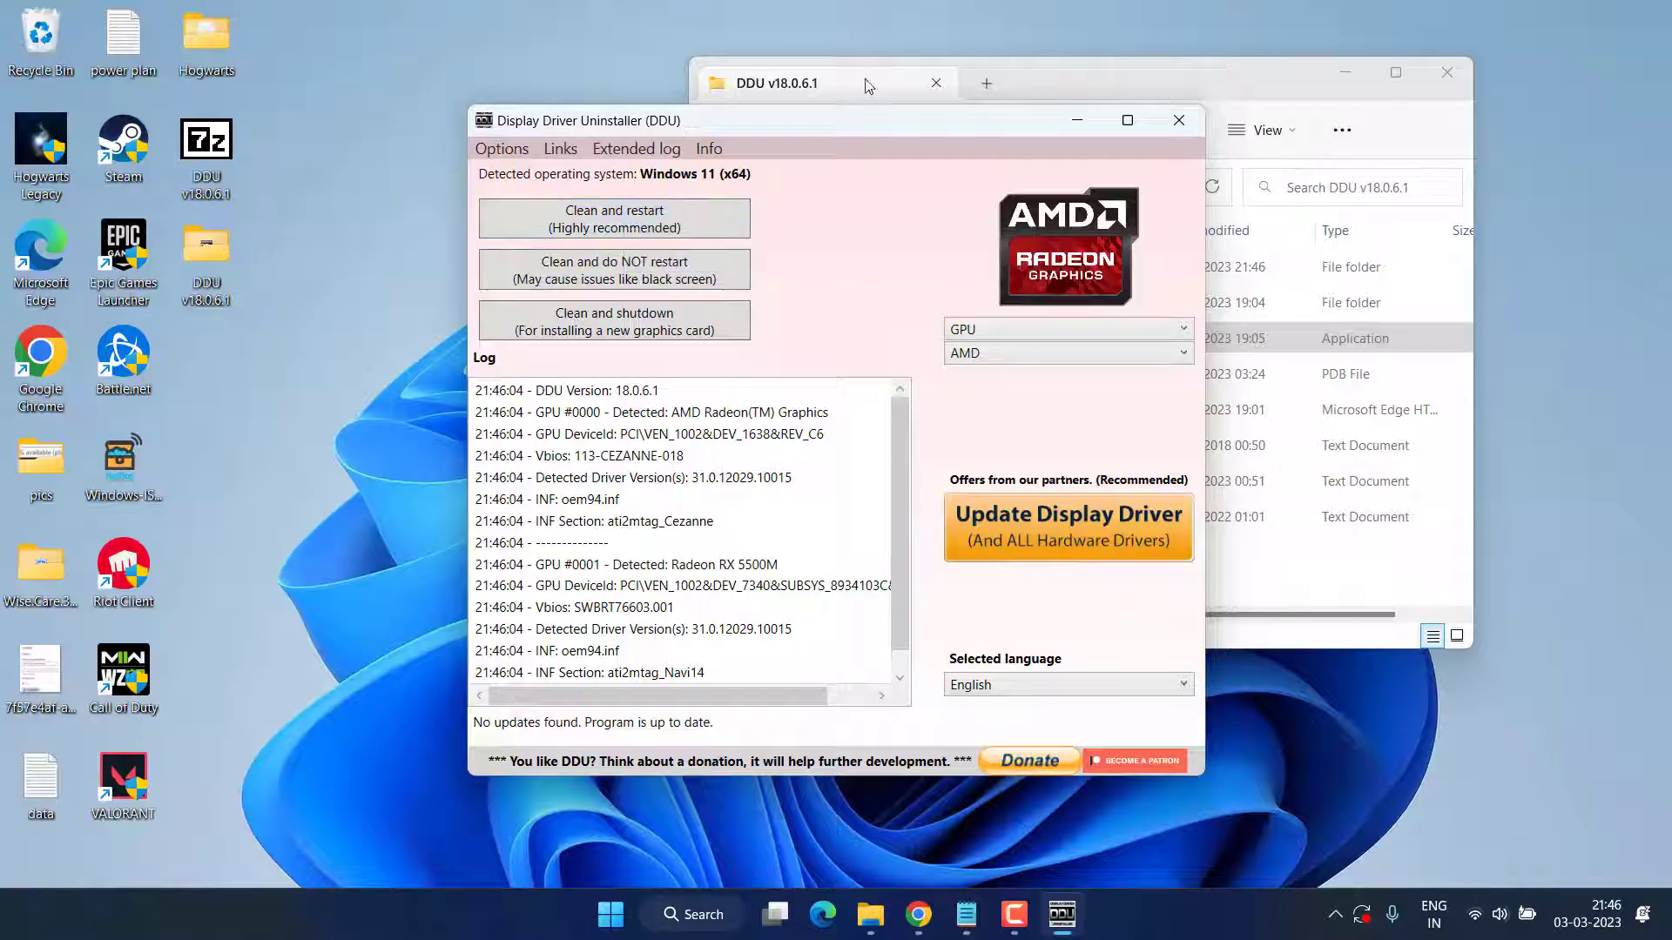
# Close DDU, then find and start downloading GeForce Game Ready Driver 528.49 on NVIDIA's site
pyautogui.click(1179, 121)
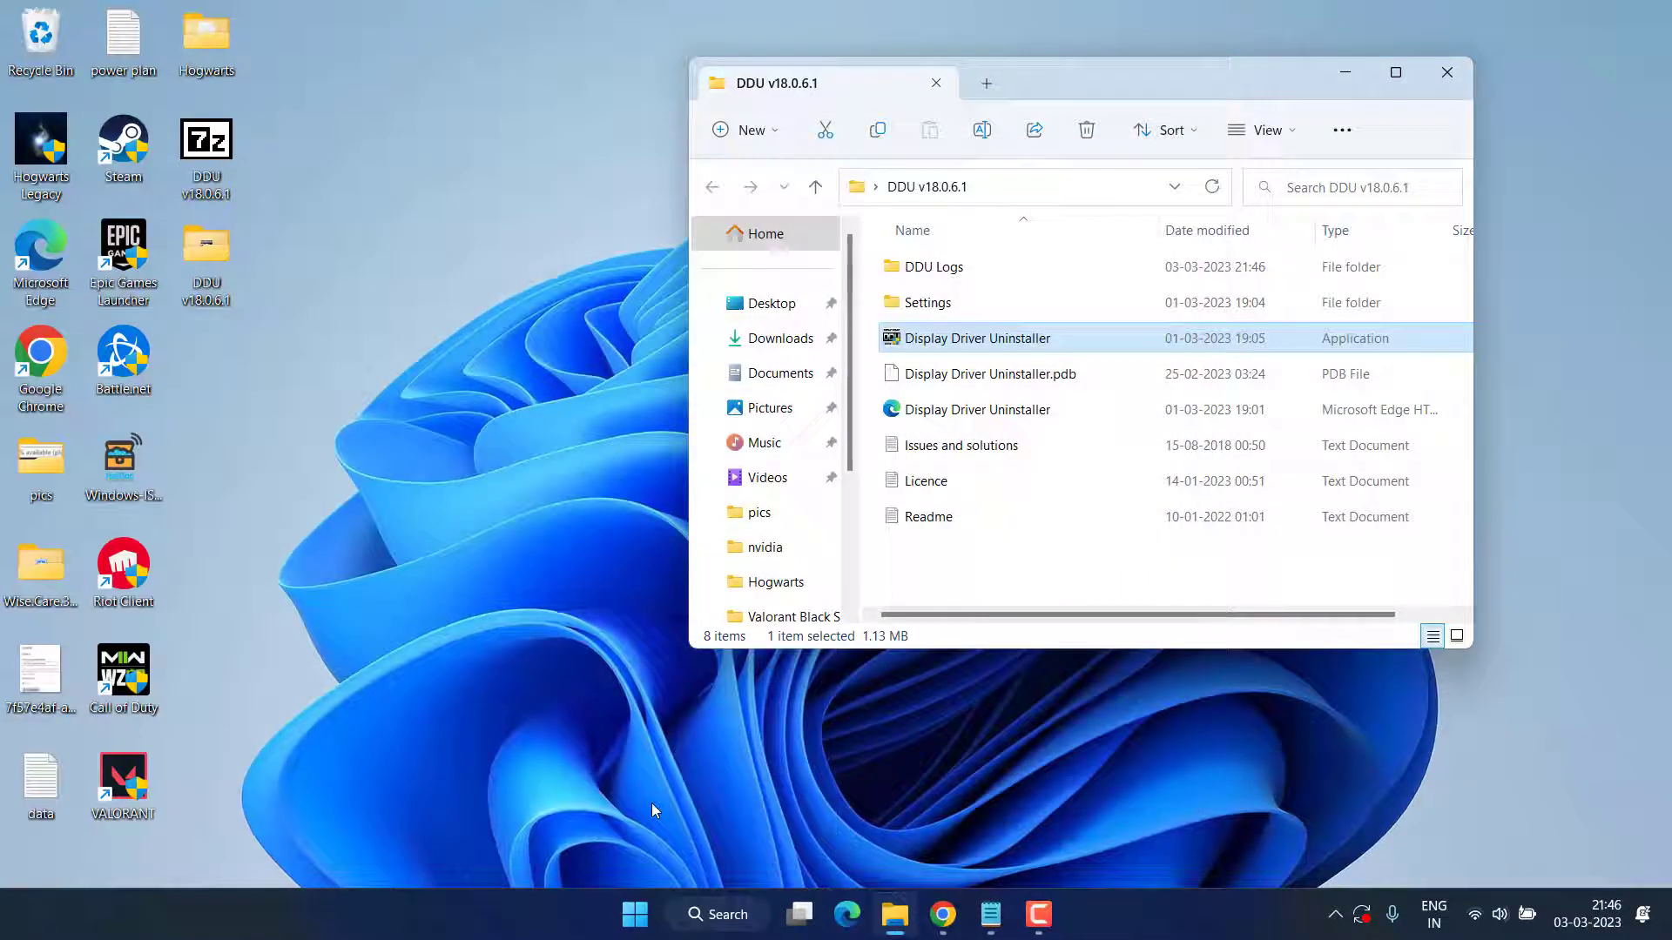
pyautogui.click(943, 914)
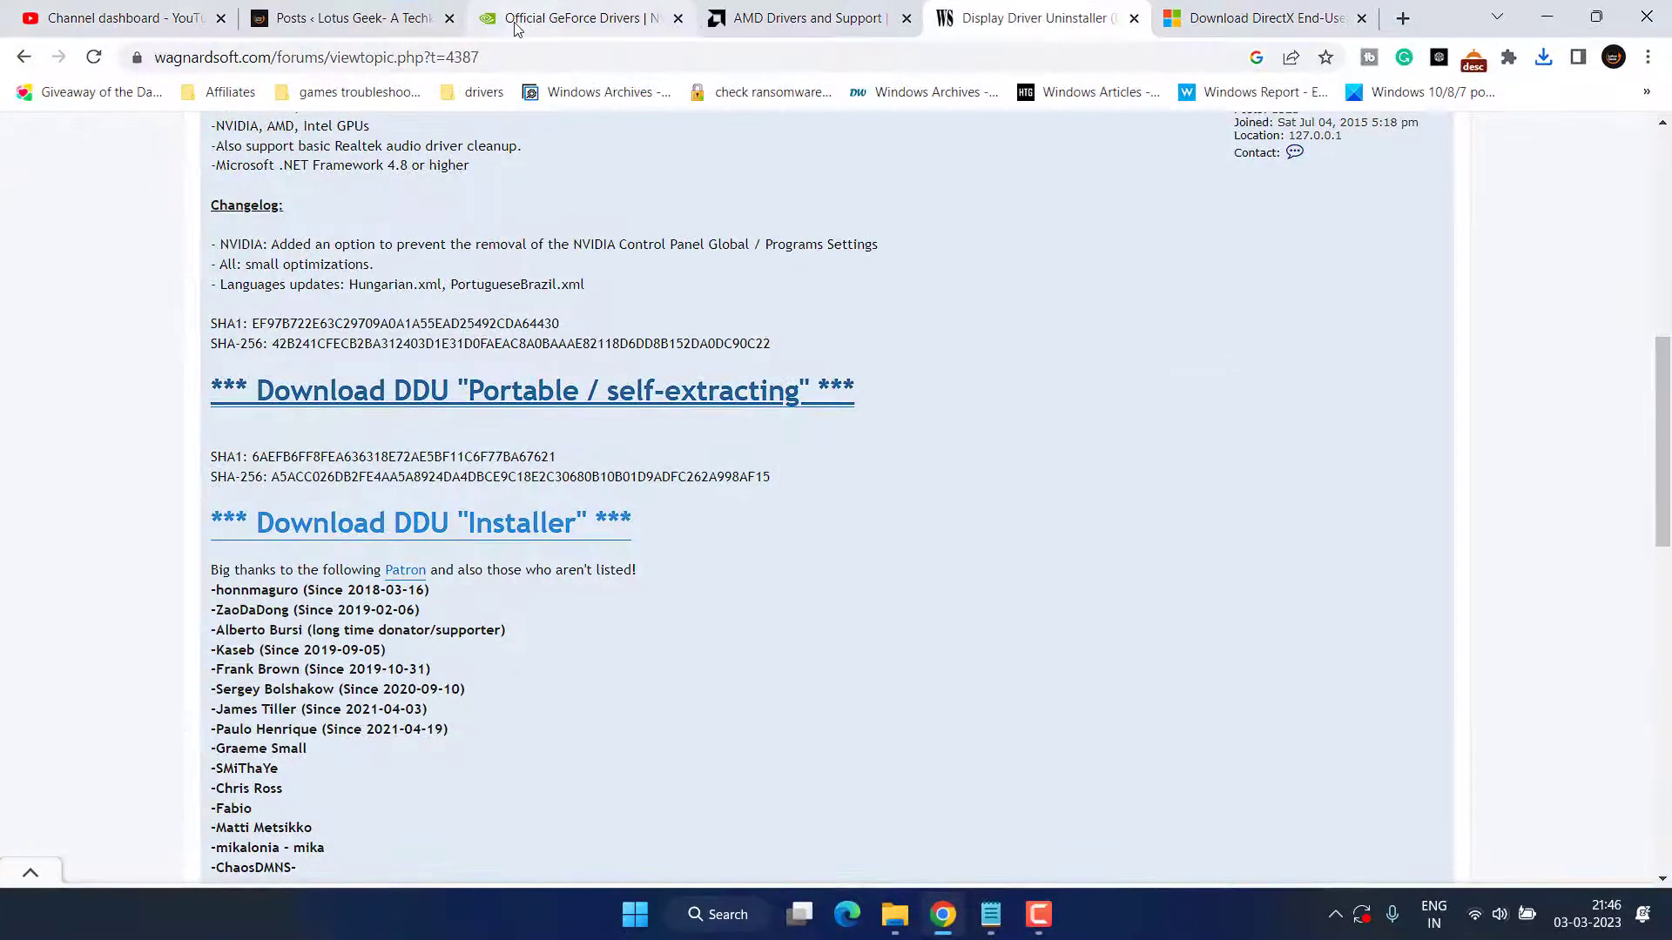
pyautogui.click(579, 17)
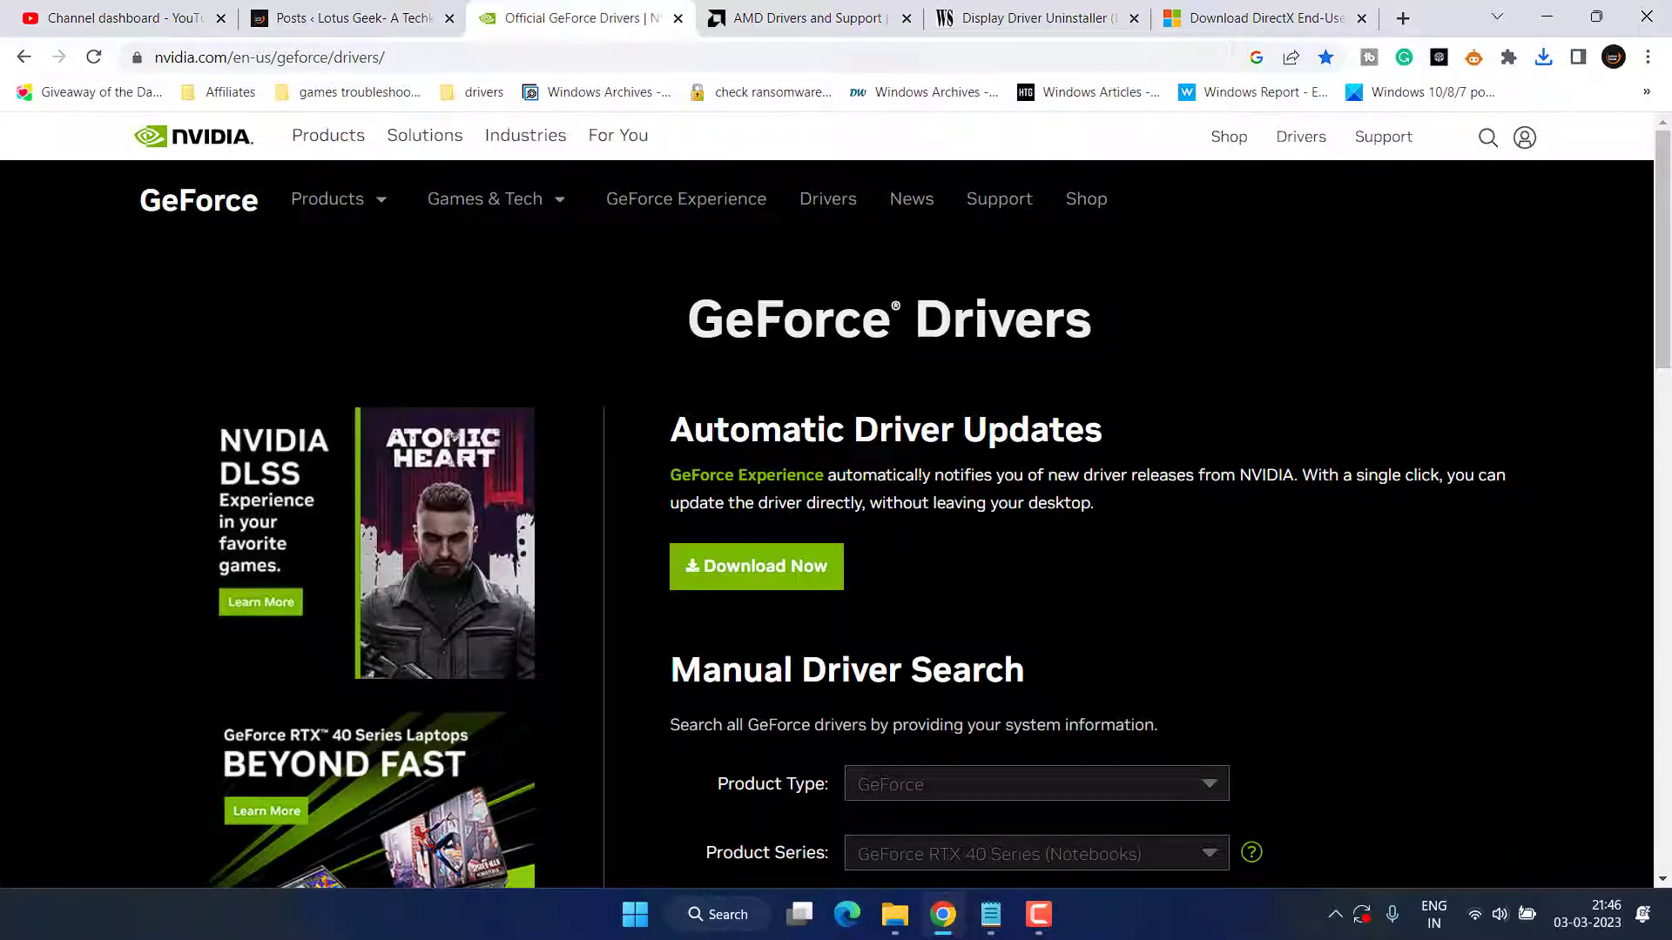
pyautogui.scroll(-5, 922, 474)
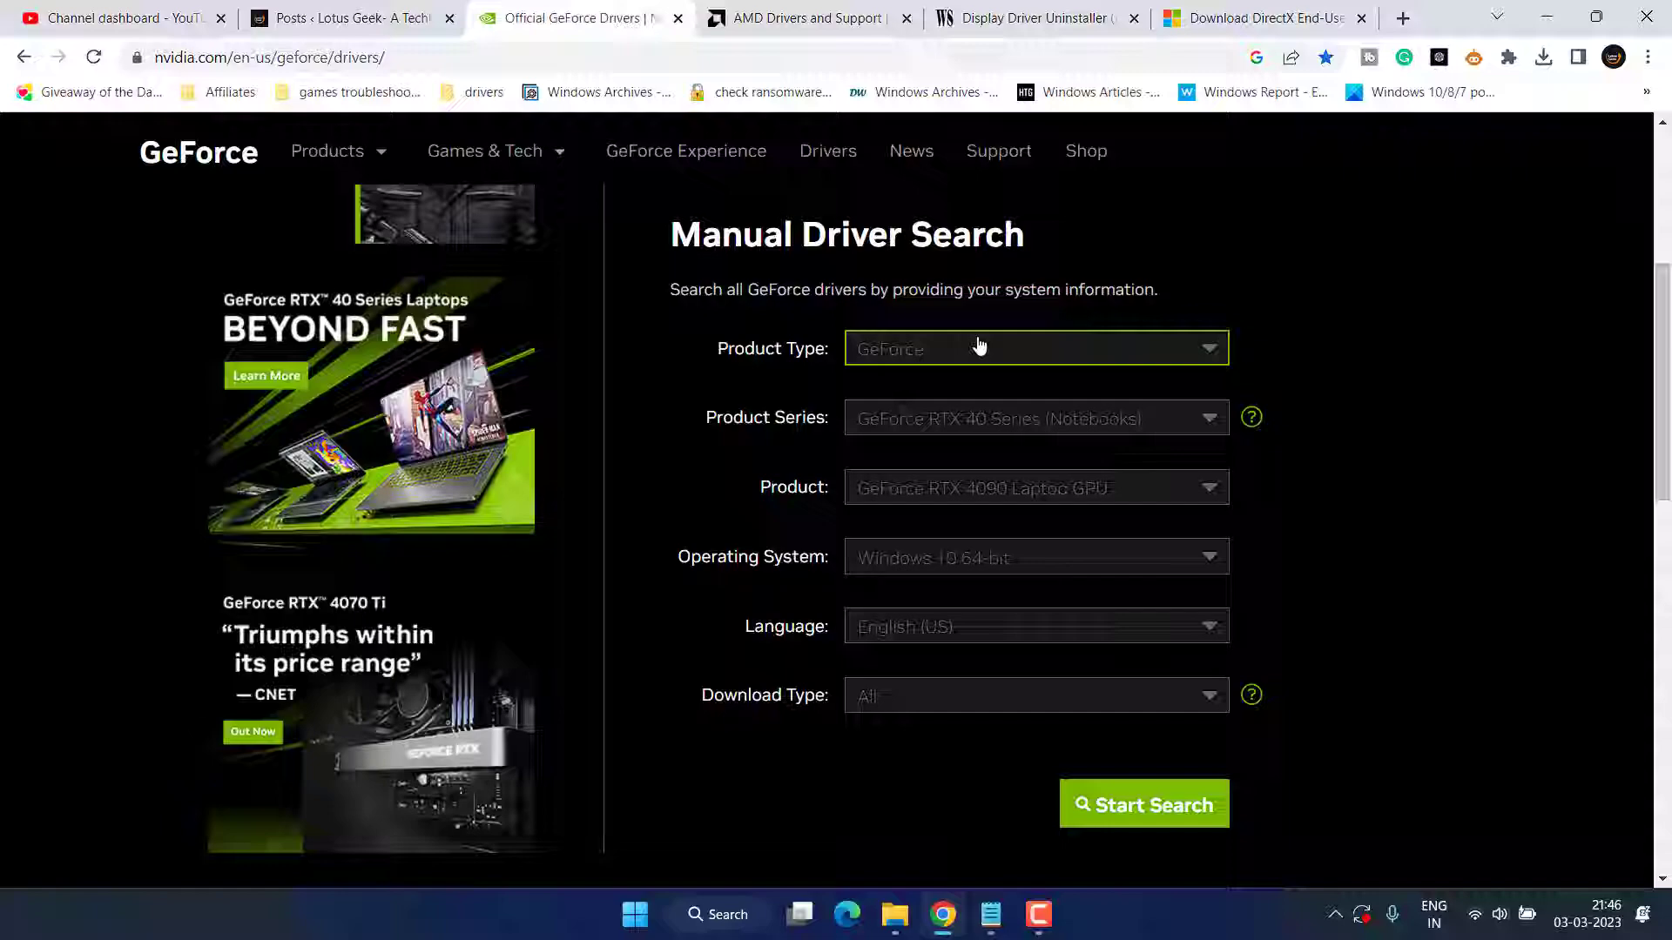
pyautogui.scroll(-2, 967, 353)
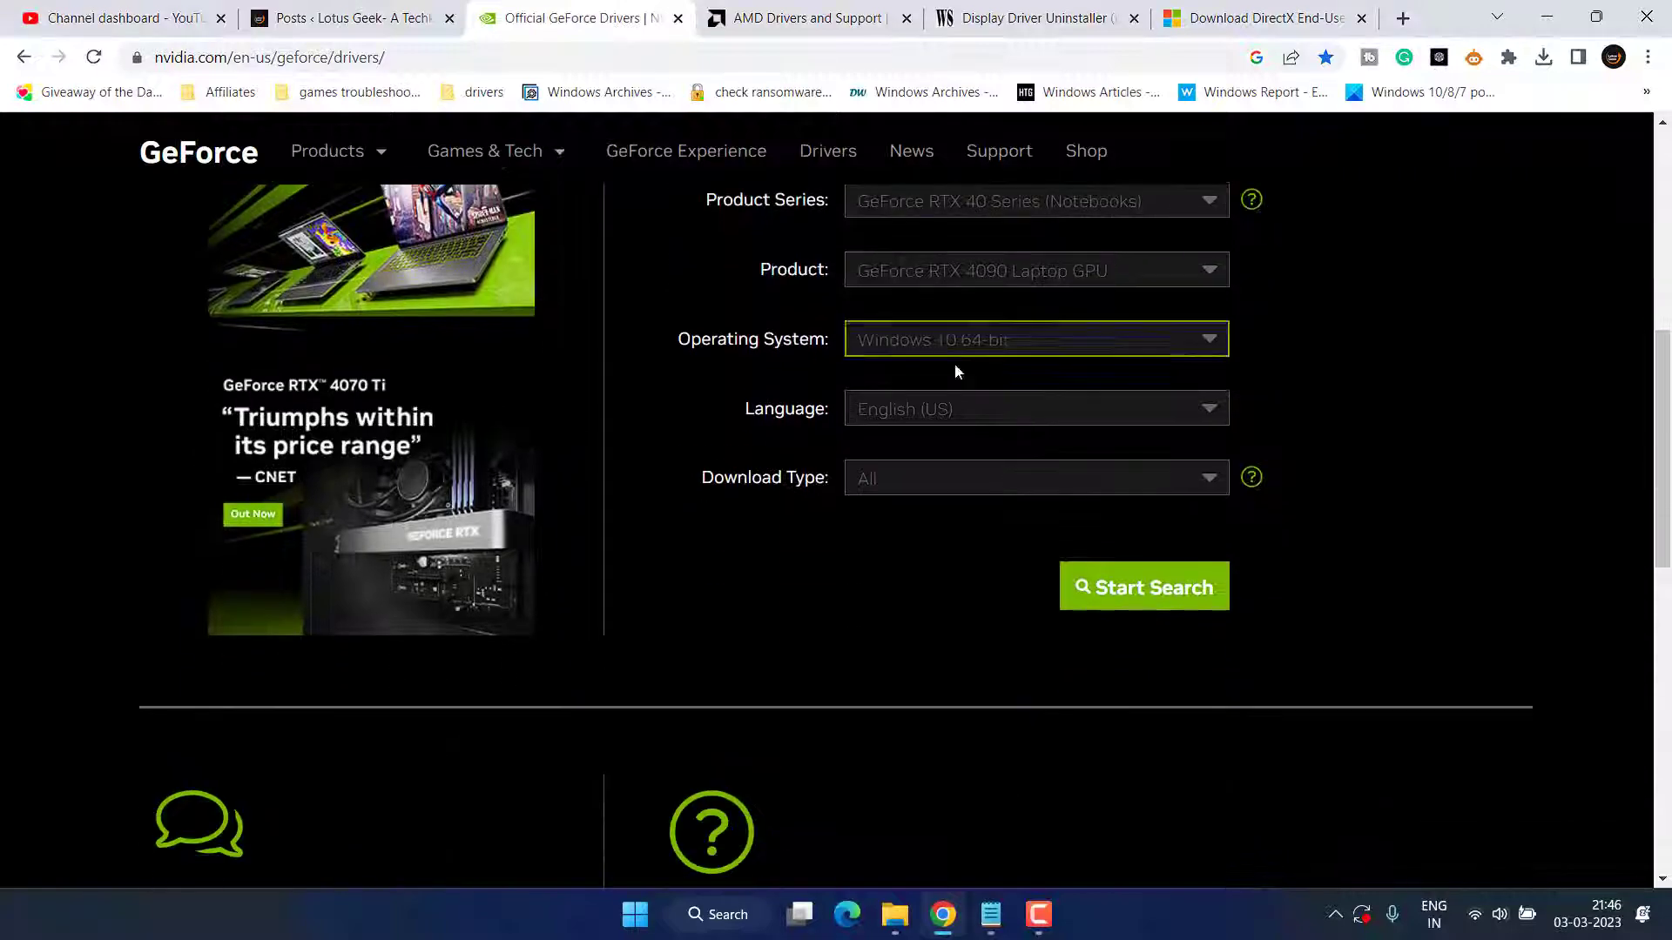
pyautogui.click(1164, 597)
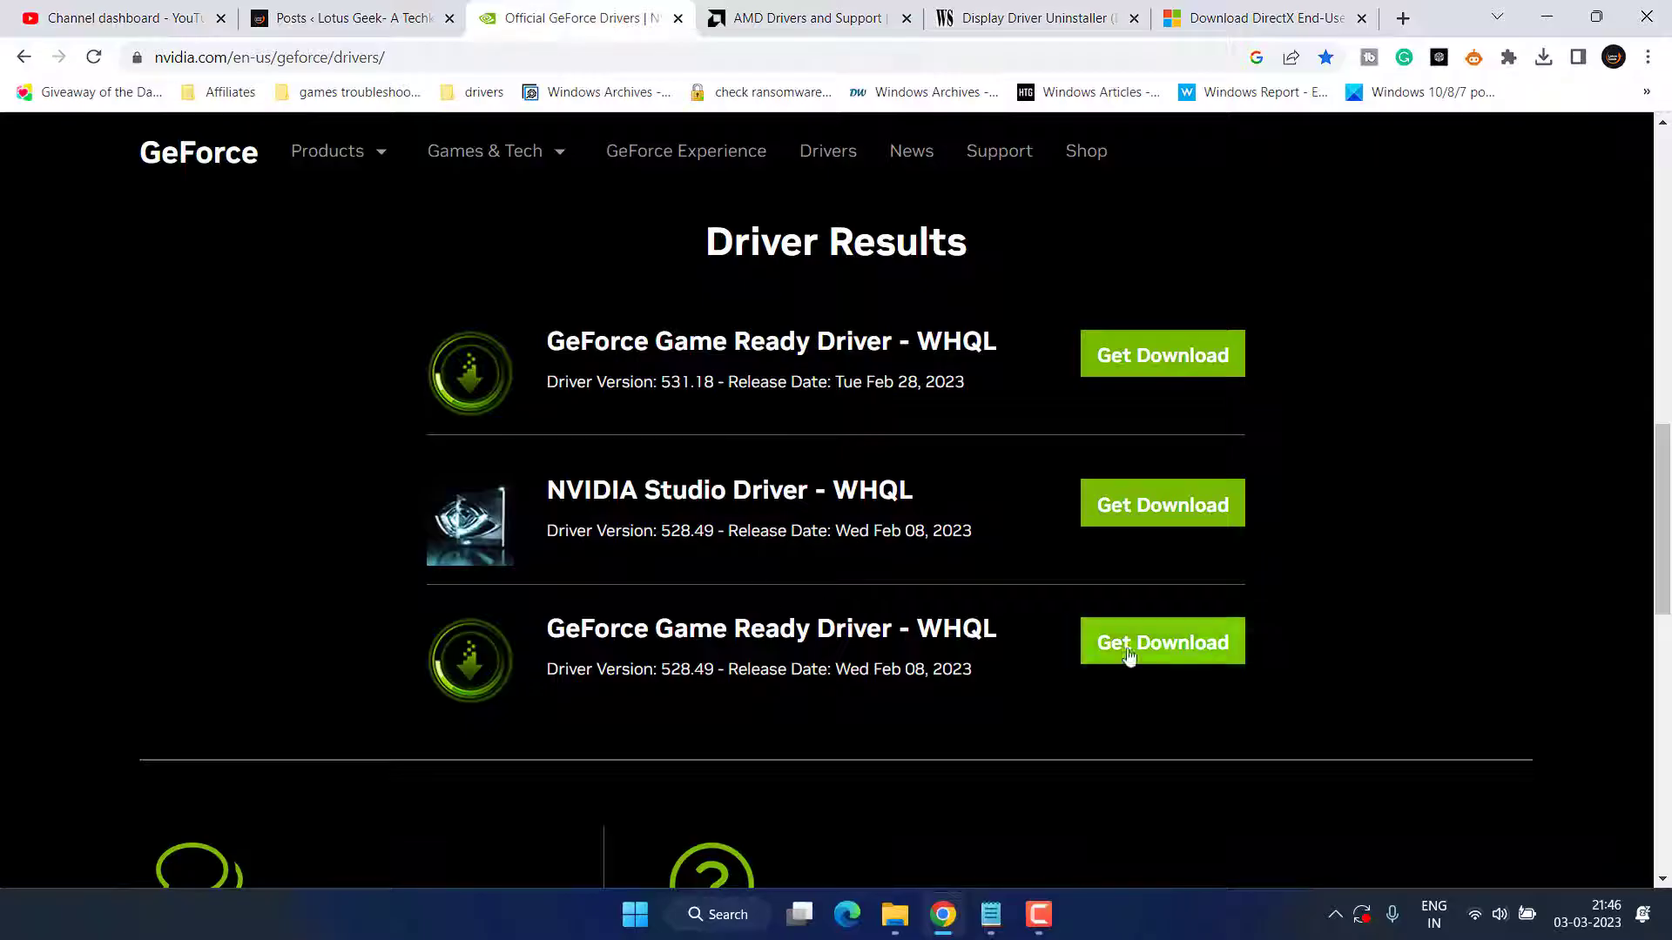
pyautogui.click(1167, 649)
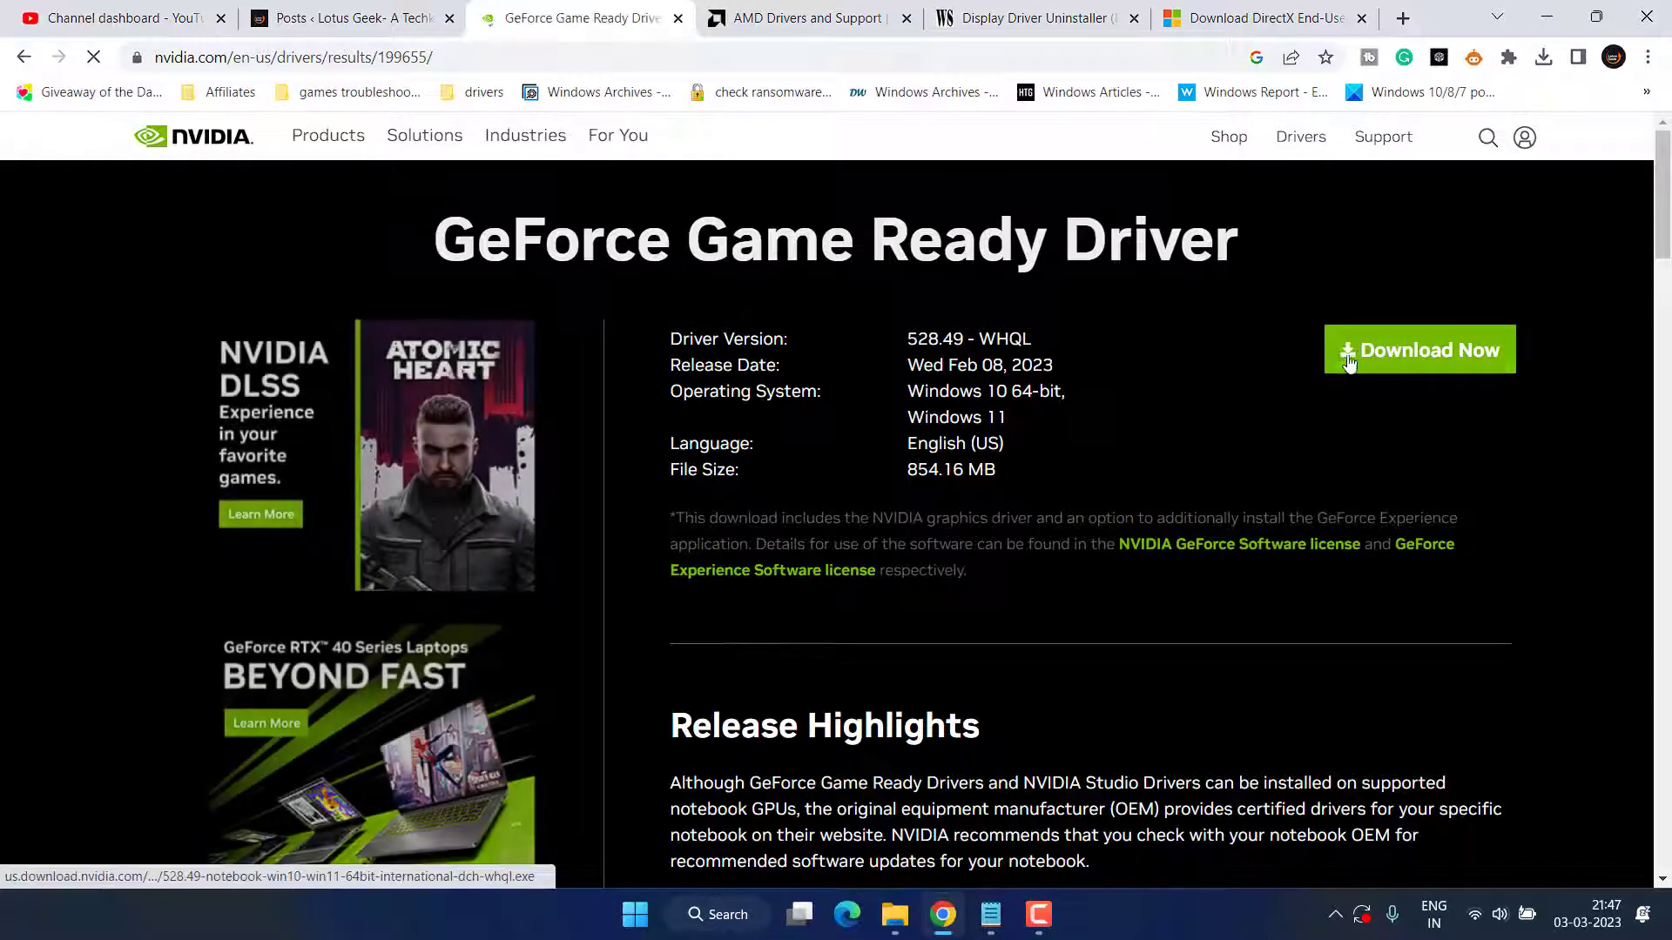
pyautogui.click(1397, 411)
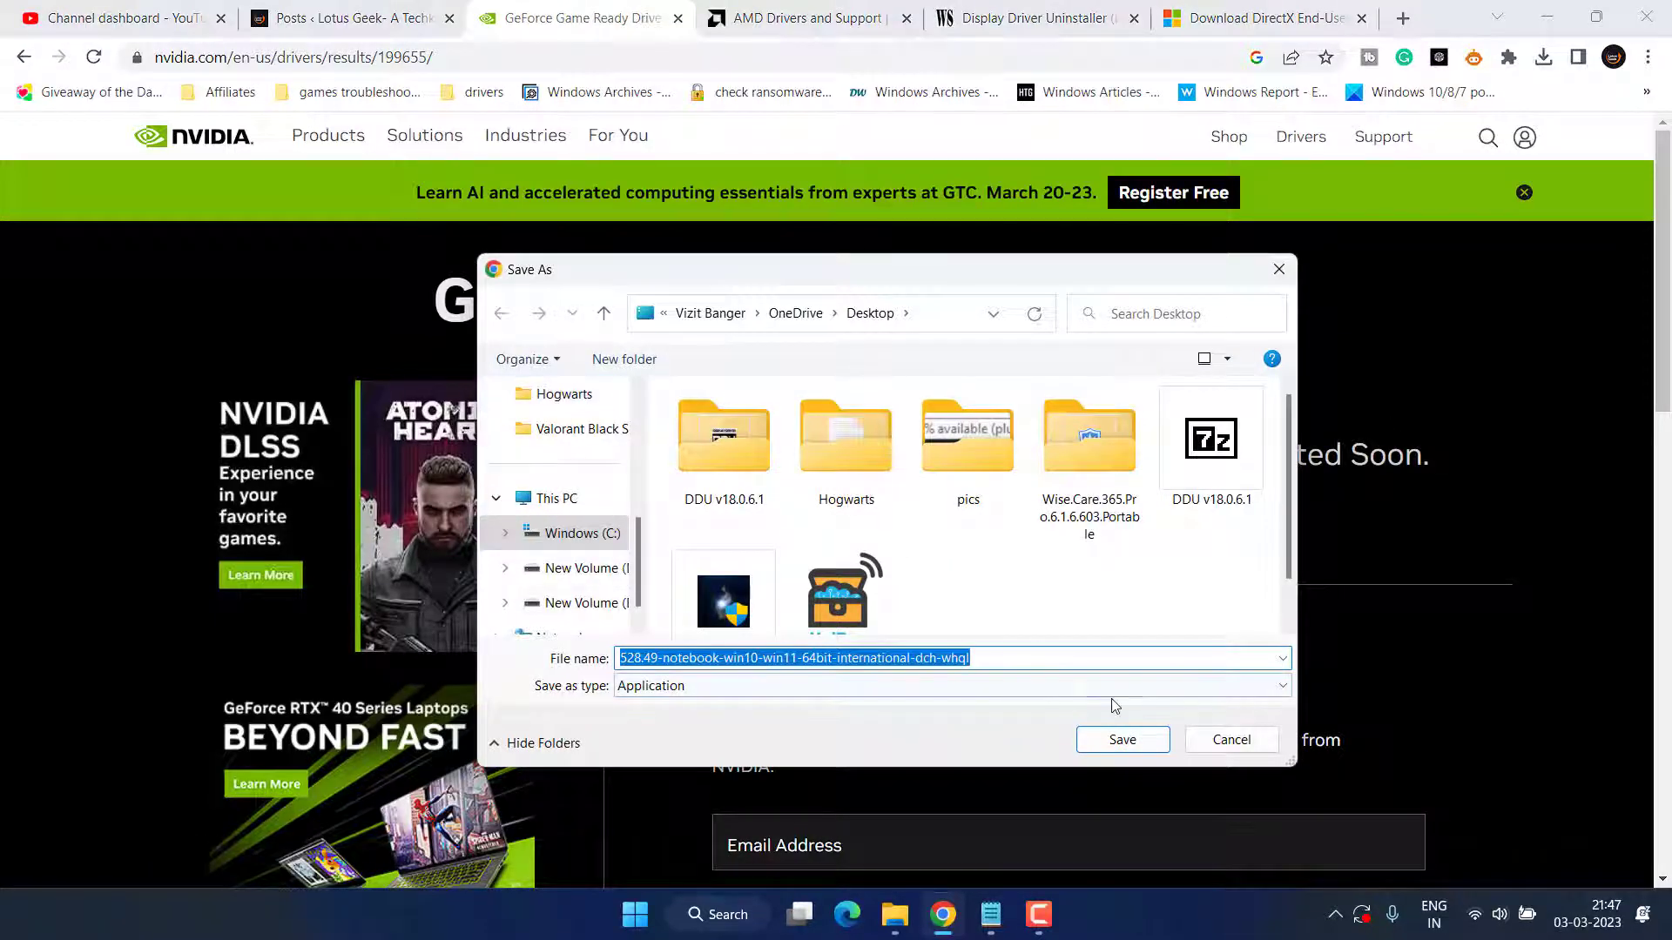
# Cancel the NVIDIA save and look up AMD drivers for Graphics > RX 6000M Series > RX 6700M
pyautogui.click(1232, 739)
pyautogui.click(801, 17)
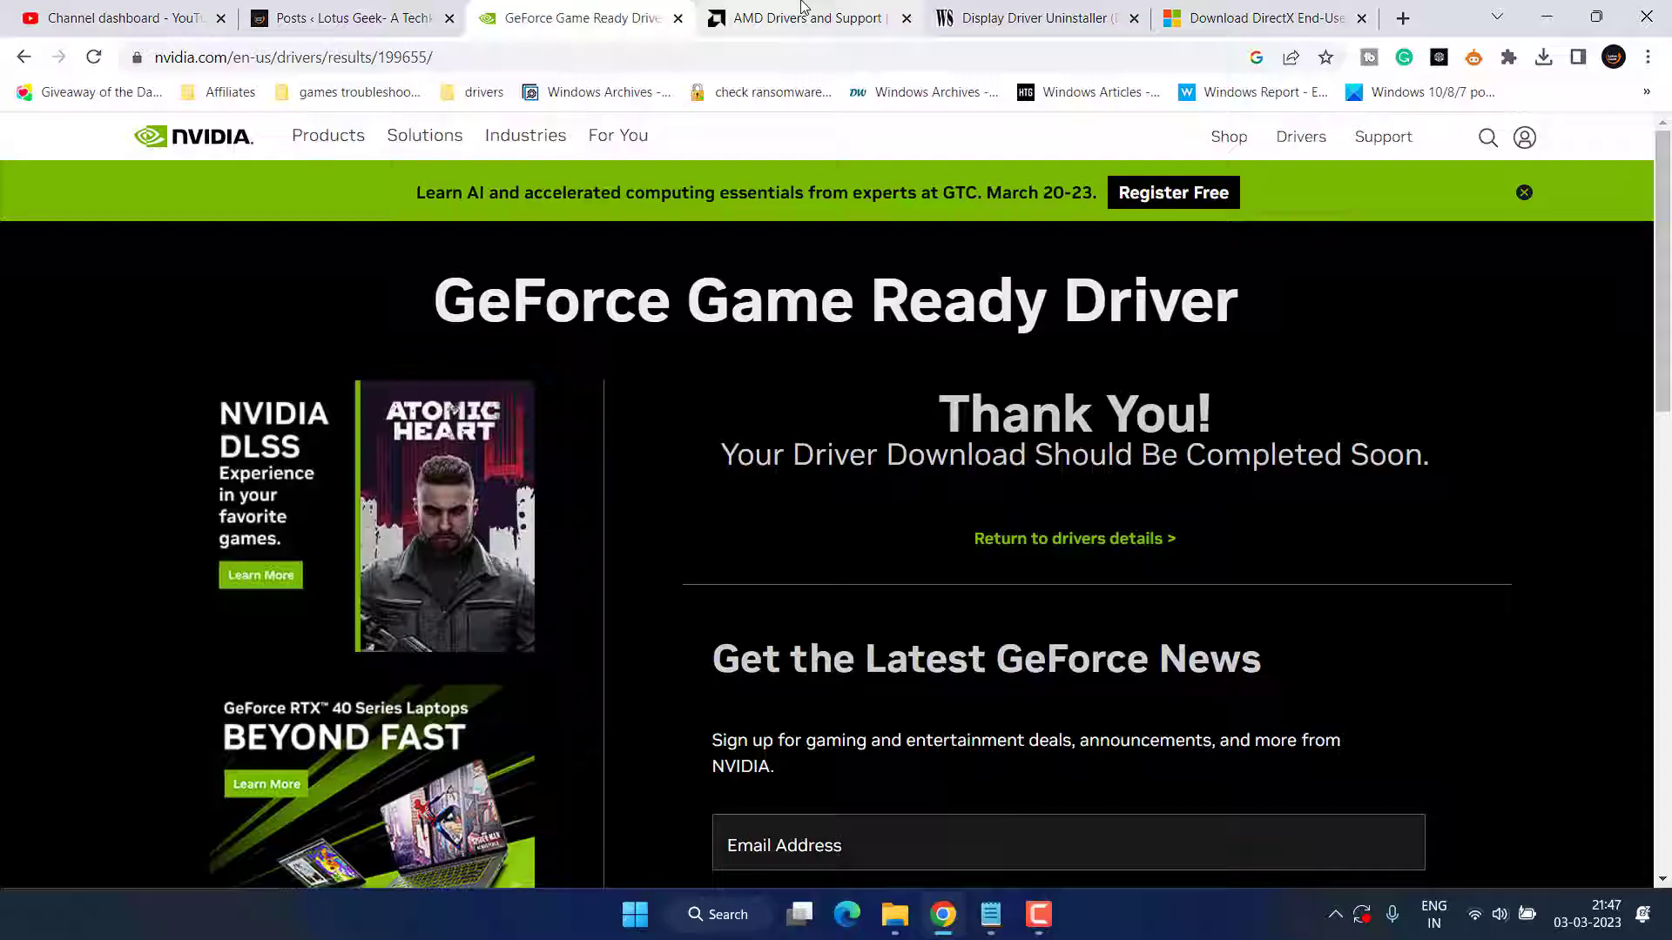
pyautogui.scroll(-1, 614, 492)
pyautogui.scroll(-4, 610, 453)
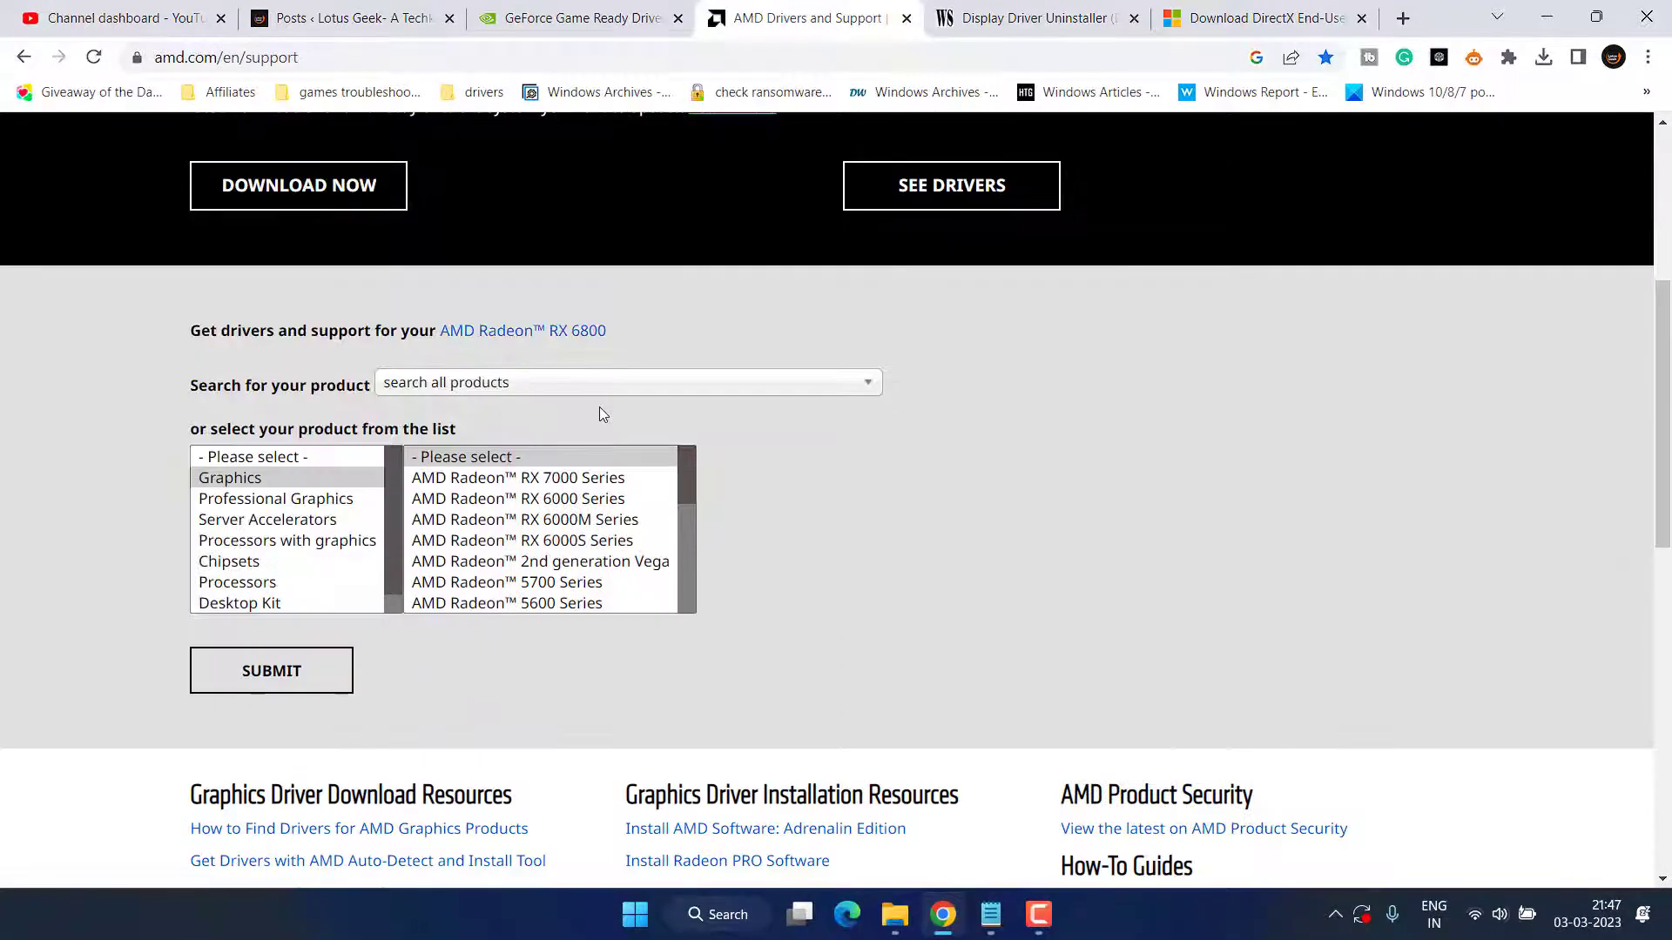
pyautogui.click(233, 484)
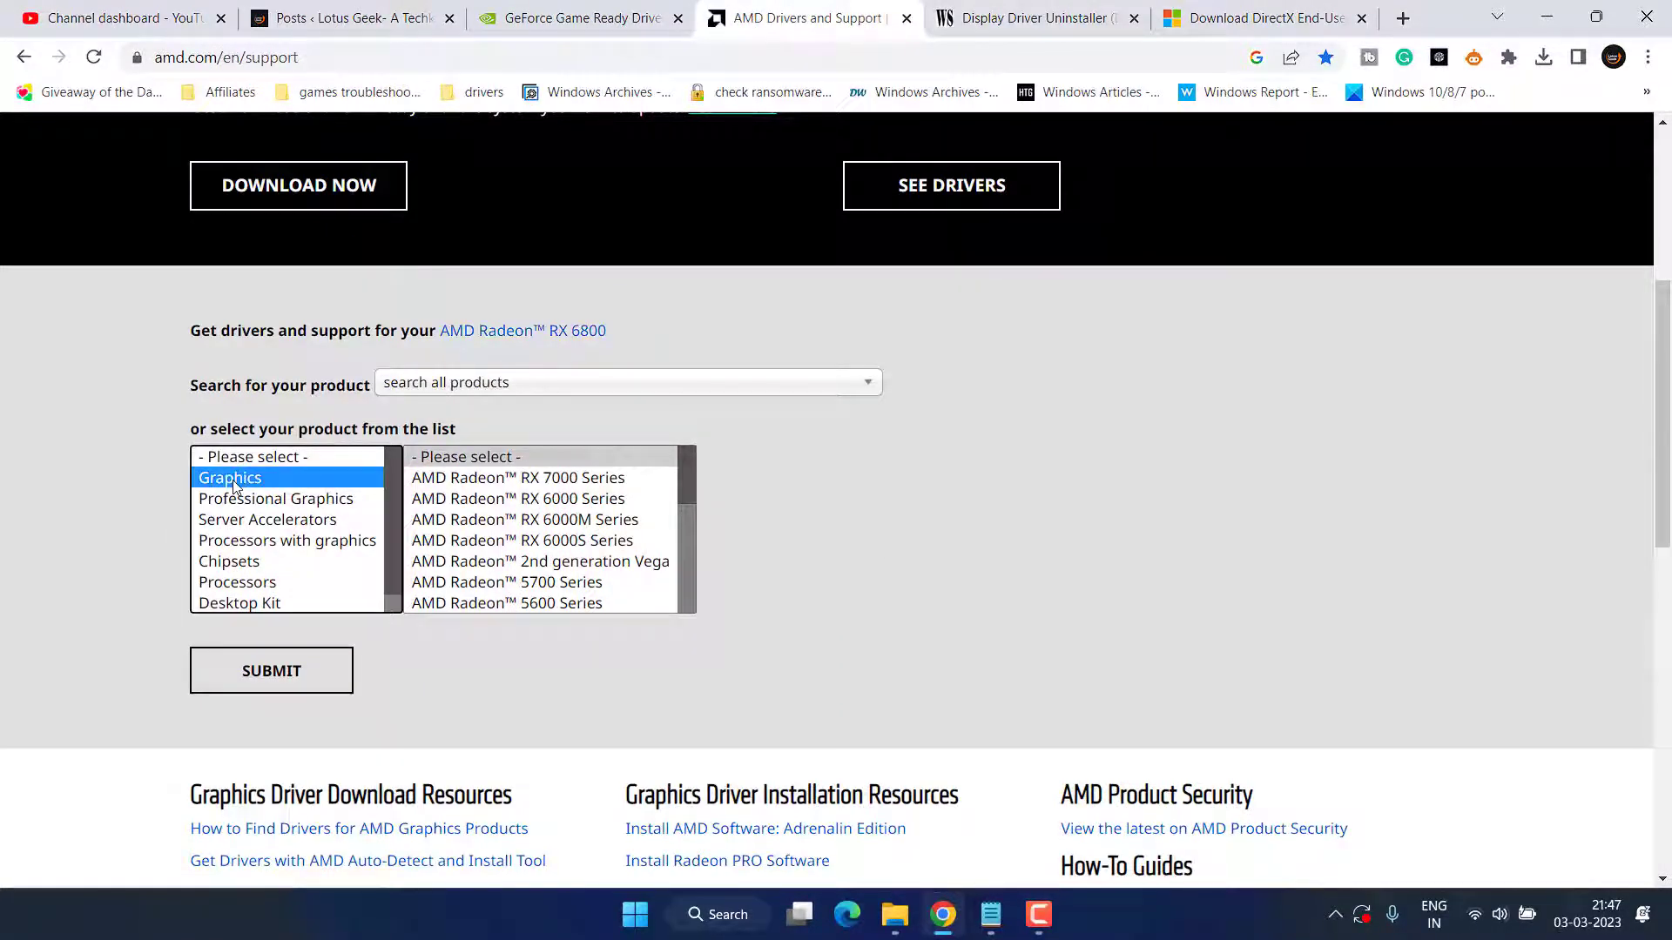
pyautogui.click(559, 519)
pyautogui.click(828, 479)
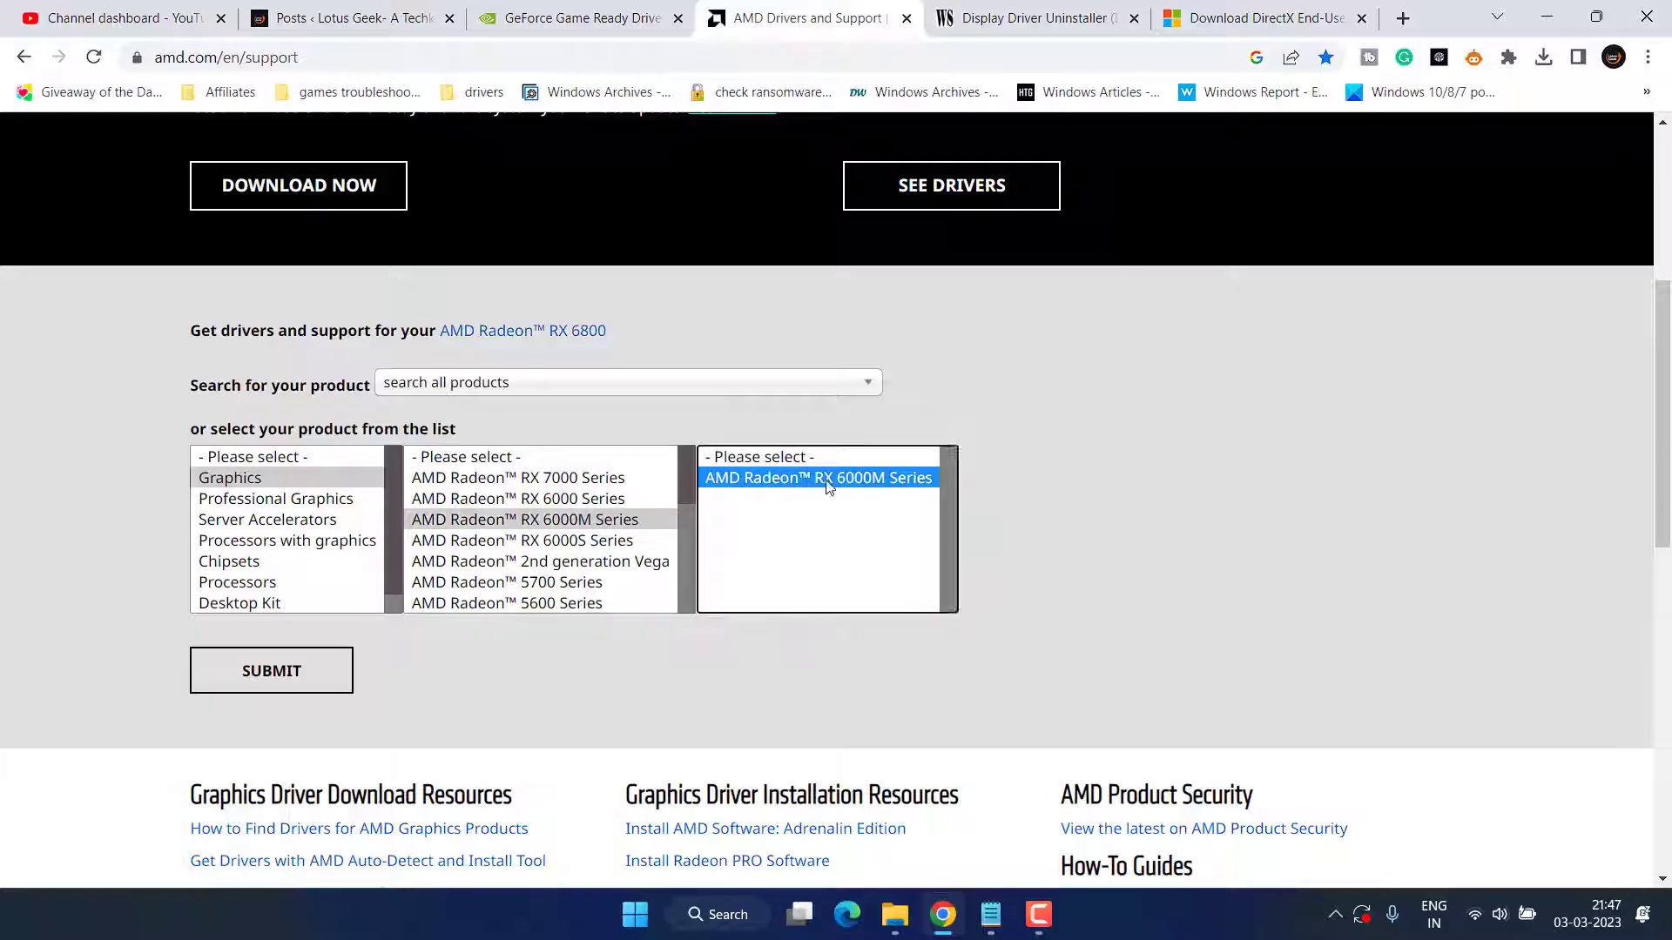
pyautogui.click(1041, 498)
pyautogui.click(299, 671)
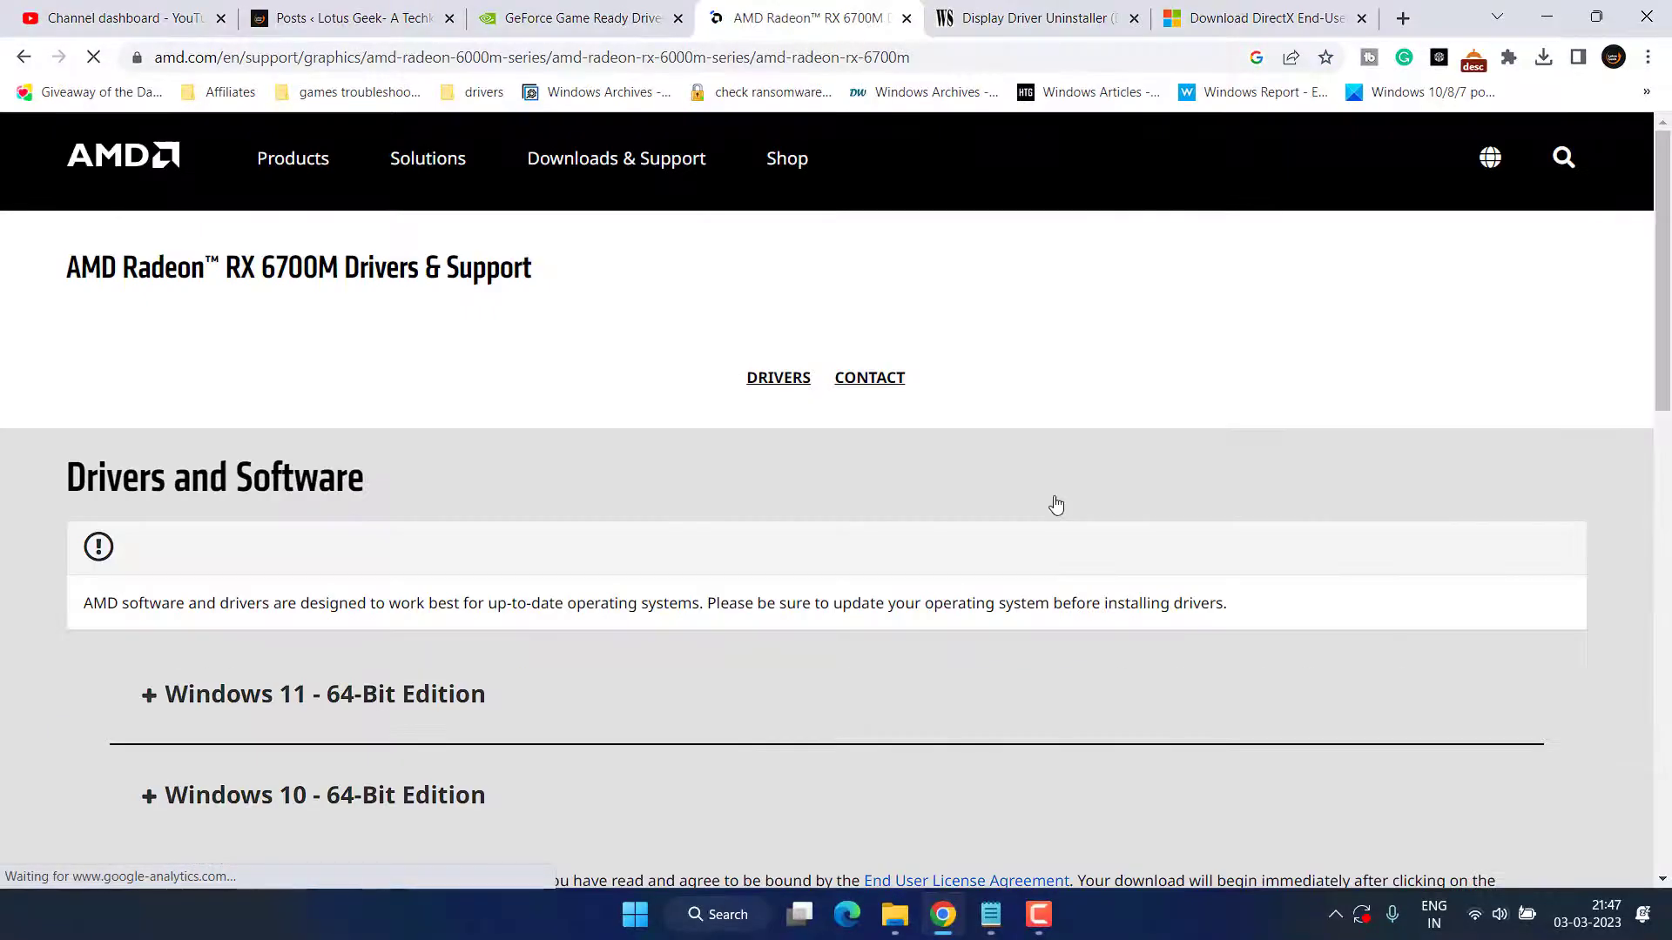
# Show the Windows 11 64-bit Adrenalin Edition 23.2.2 driver, cancelling its download and the sign-up popup
pyautogui.scroll(-3, 590, 478)
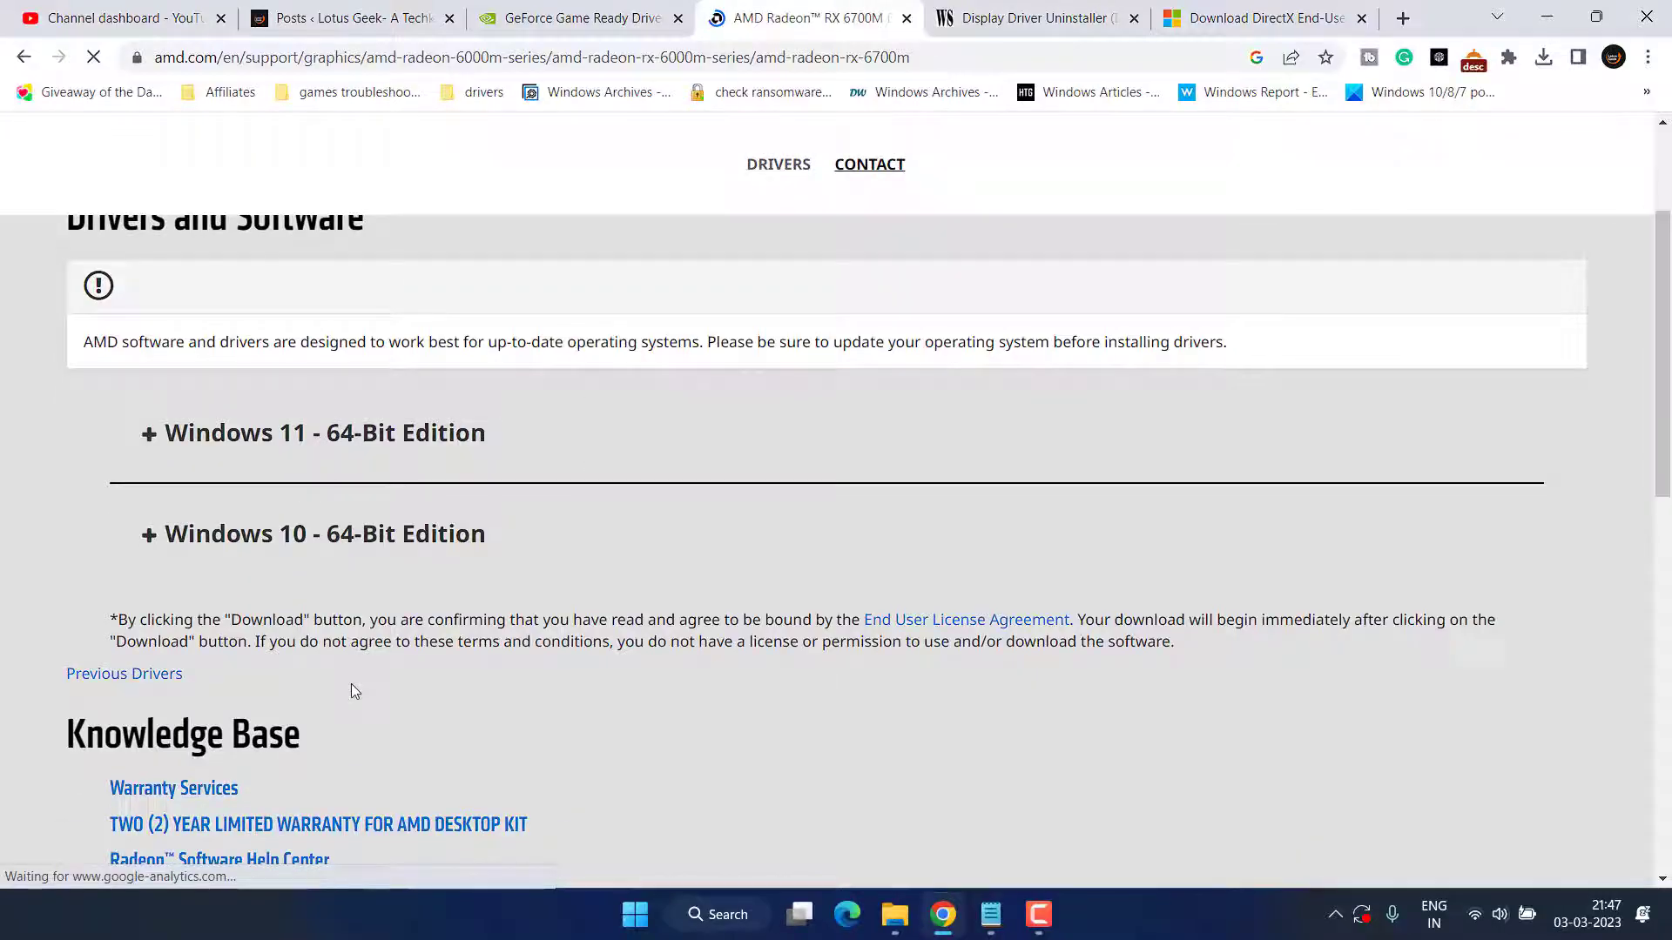
pyautogui.click(296, 440)
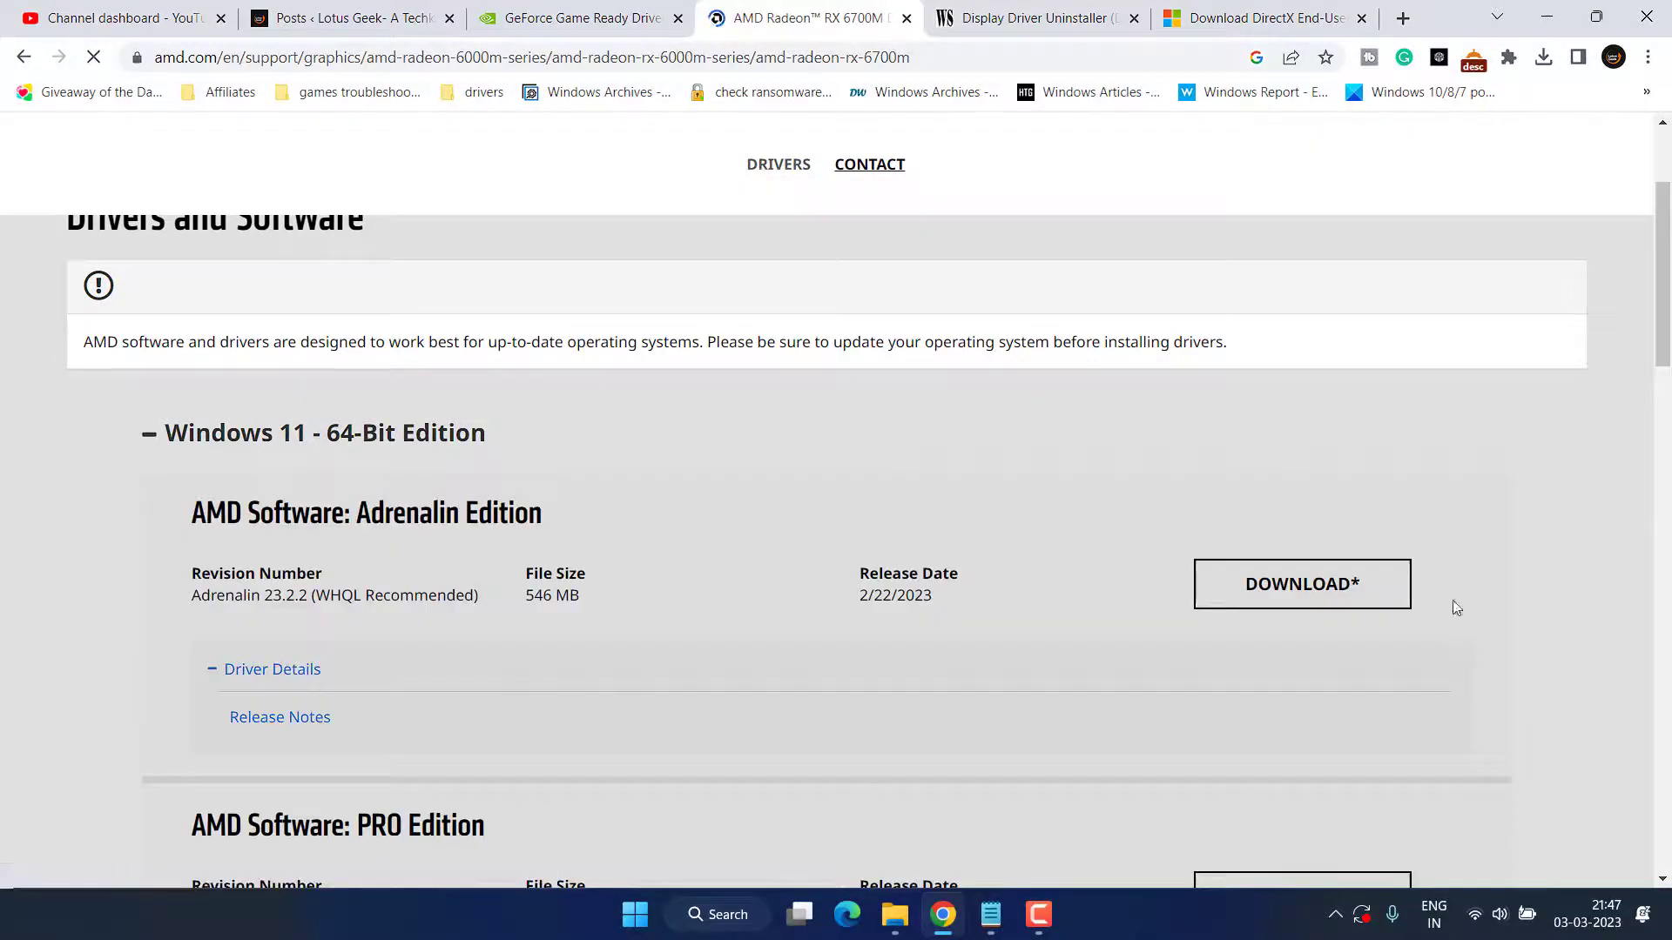
pyautogui.click(1289, 595)
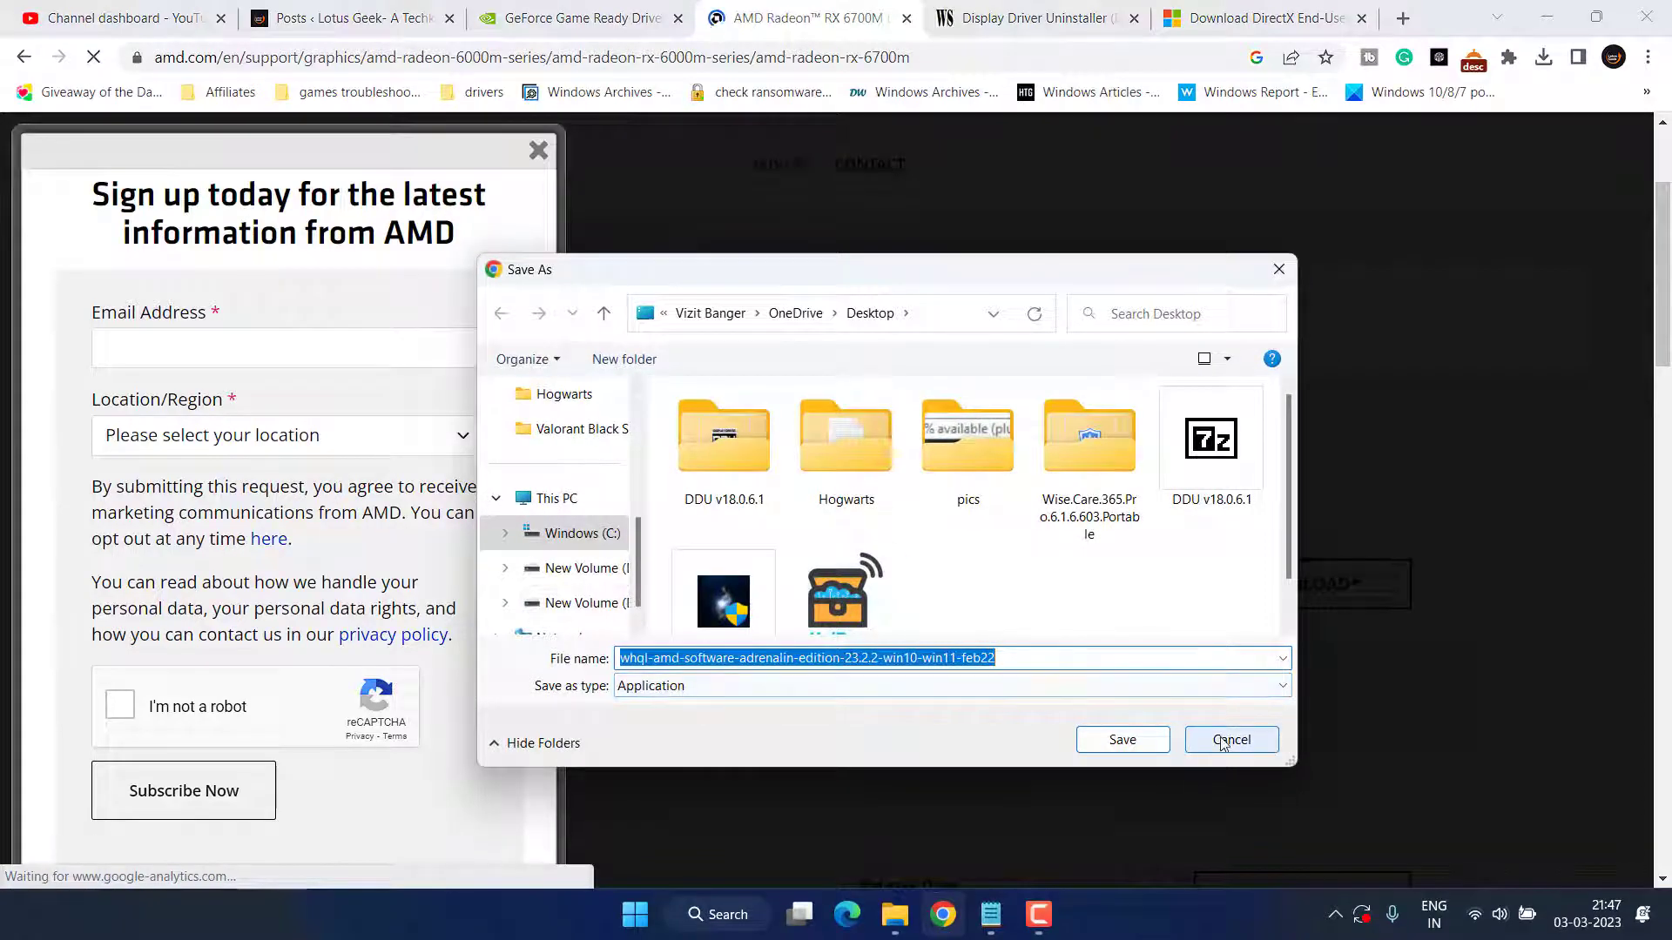
pyautogui.click(1231, 740)
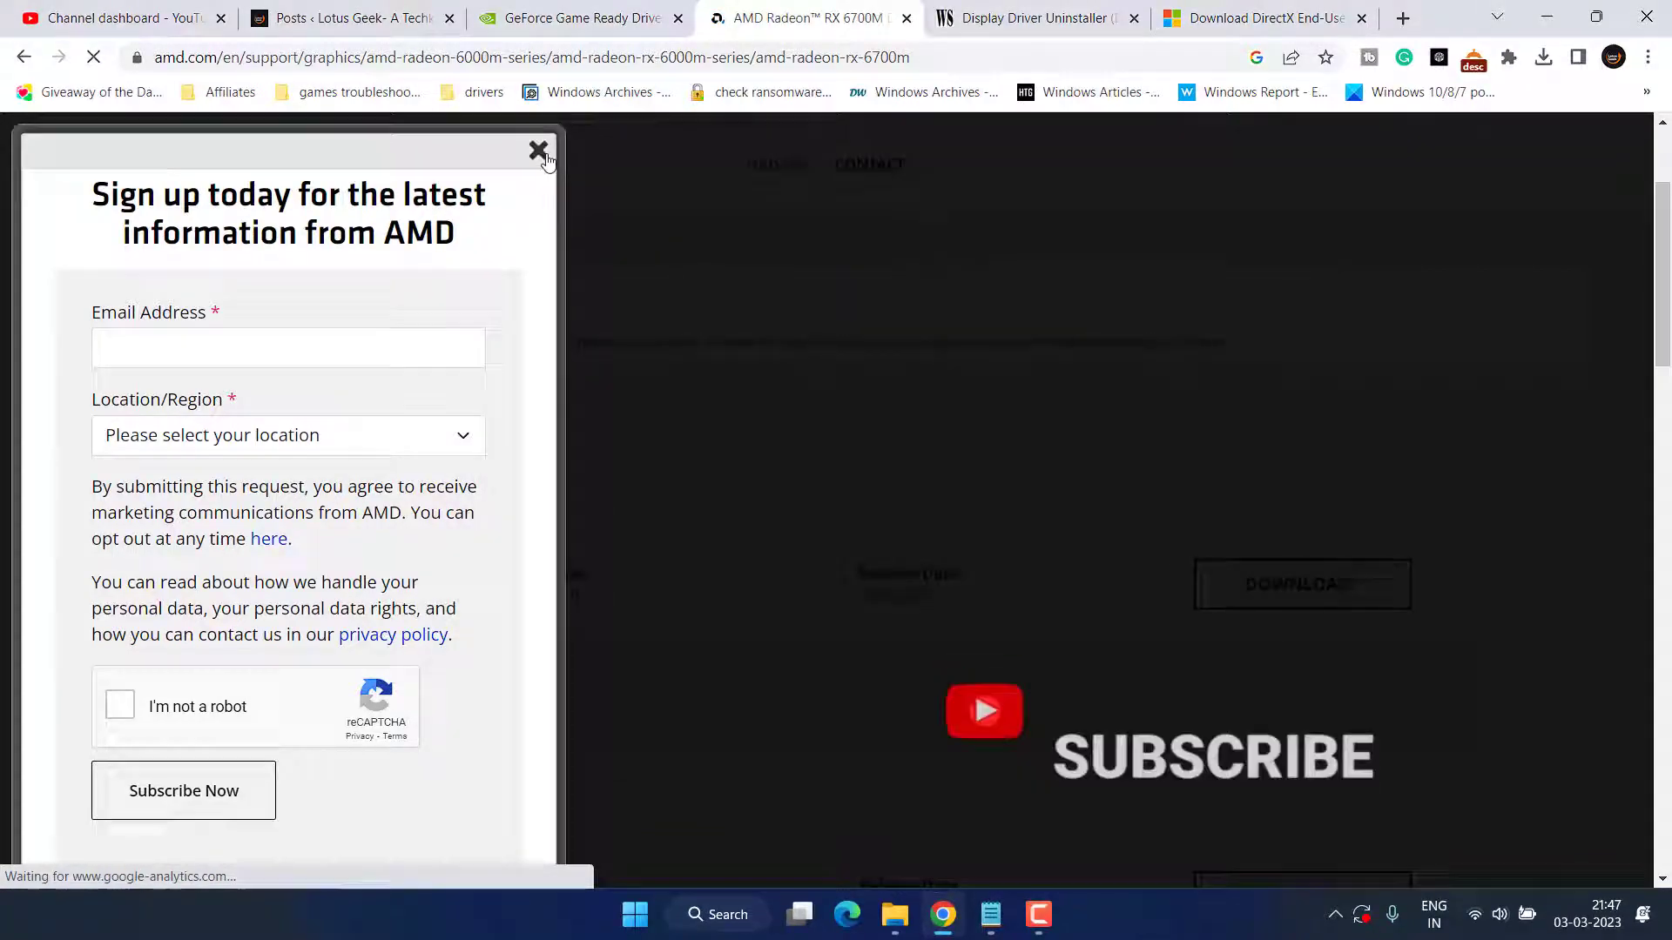
pyautogui.click(538, 150)
pyautogui.scroll(3, 509, 446)
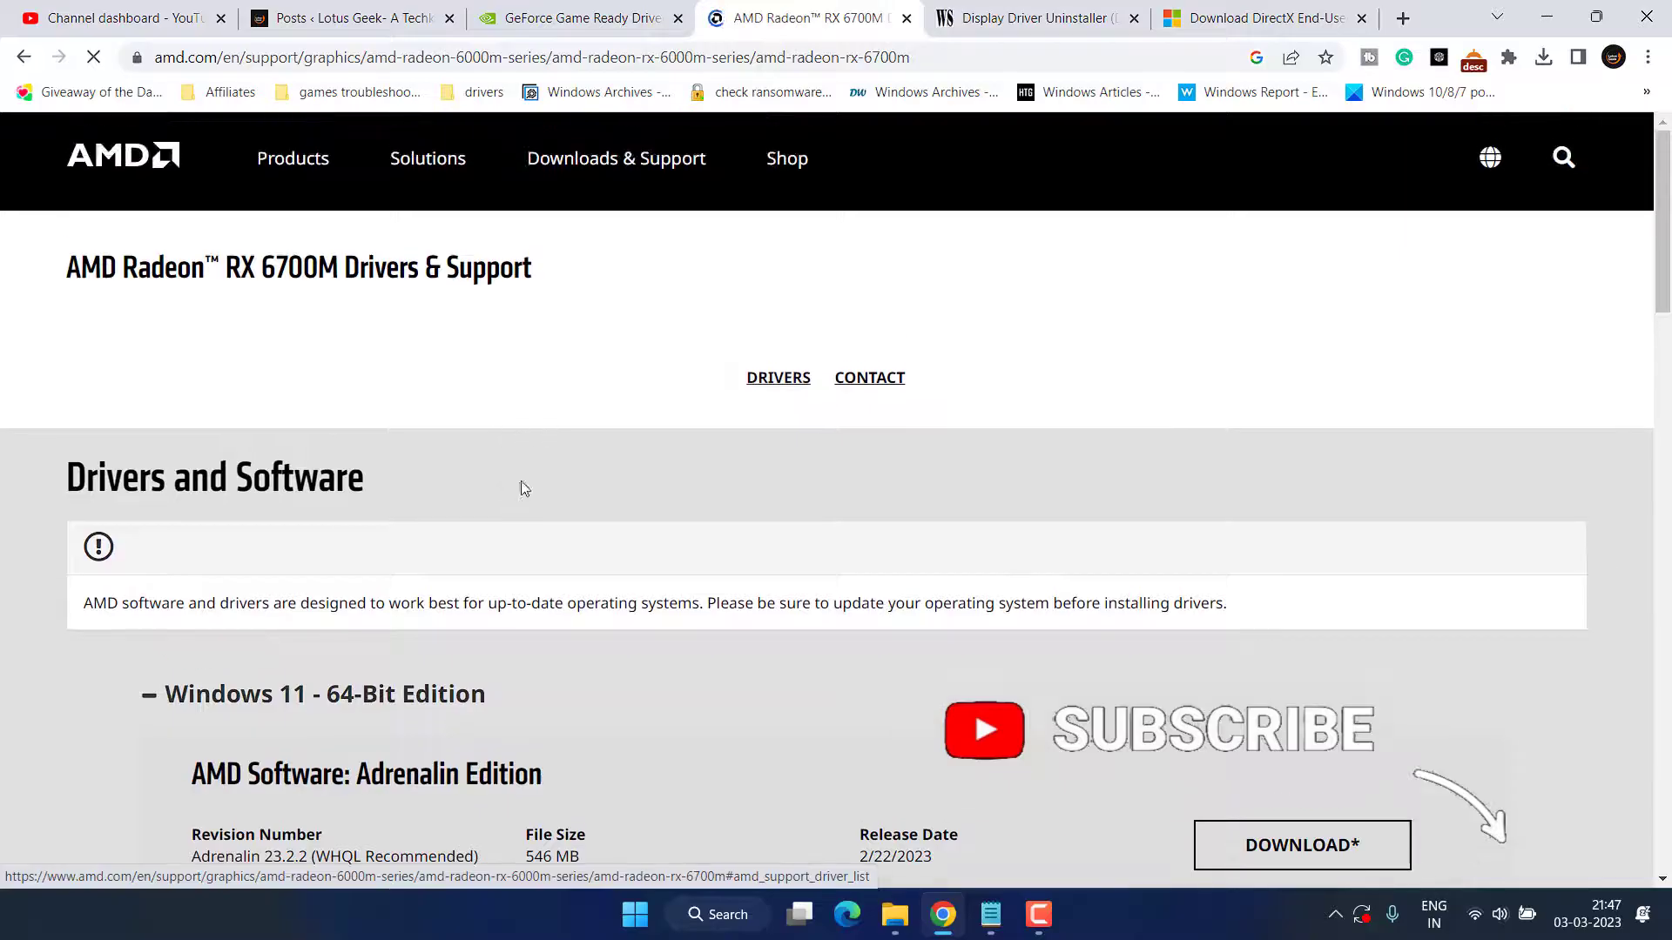
pyautogui.rightClick(627, 919)
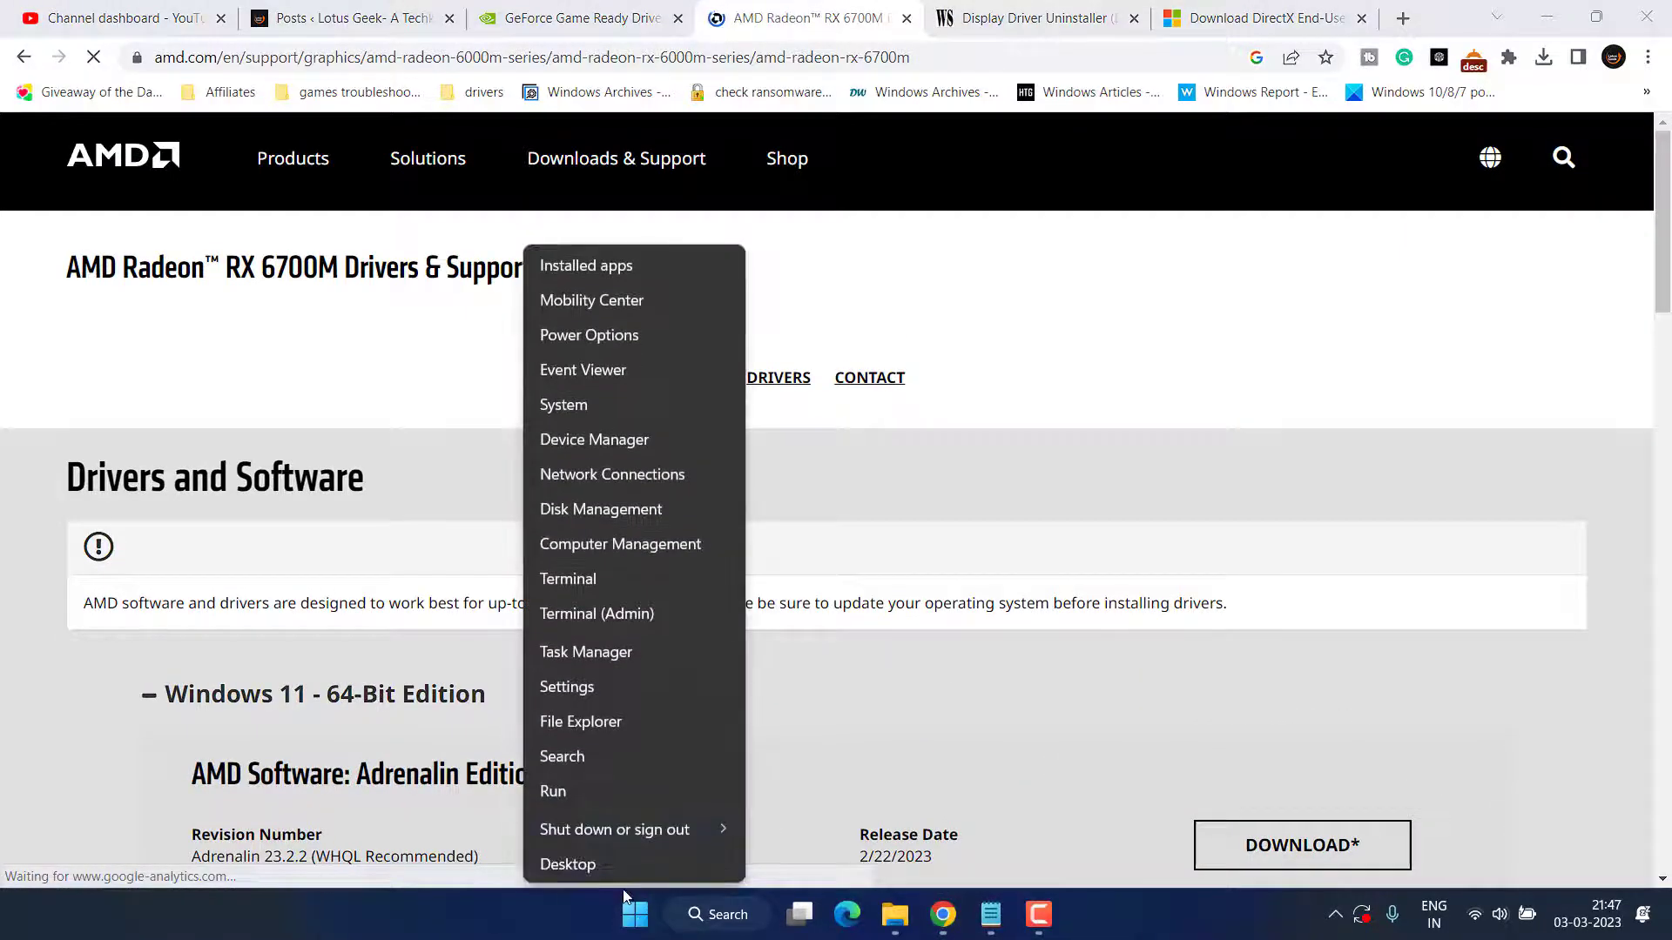
pyautogui.click(593, 444)
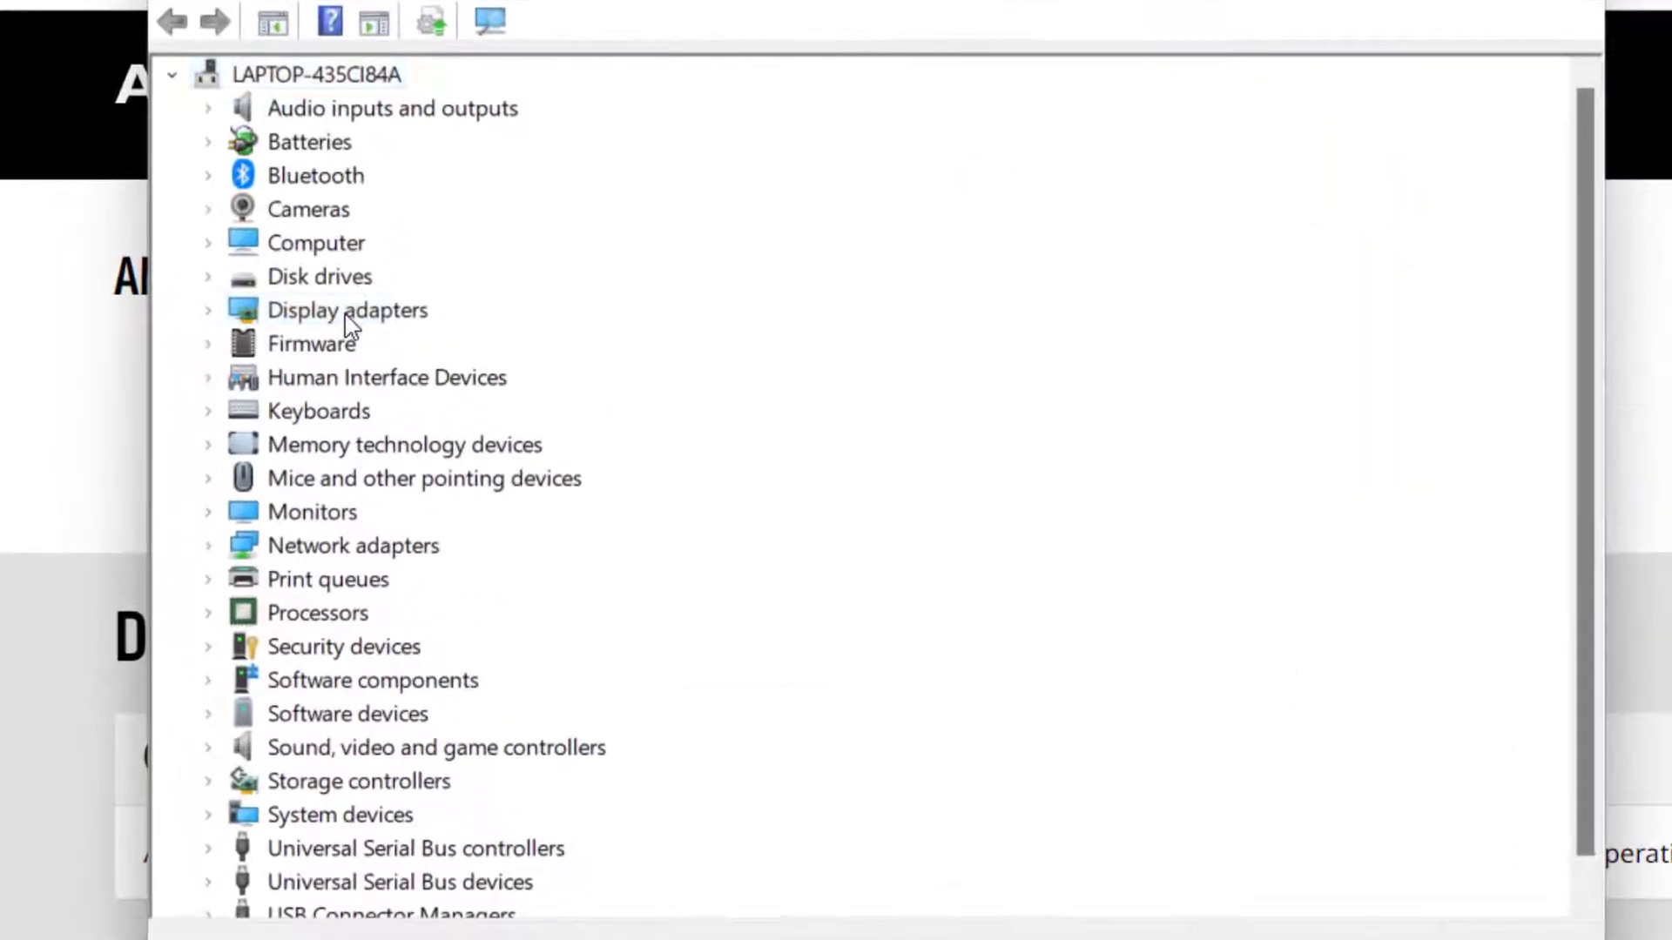
pyautogui.click(346, 313)
pyautogui.click(207, 310)
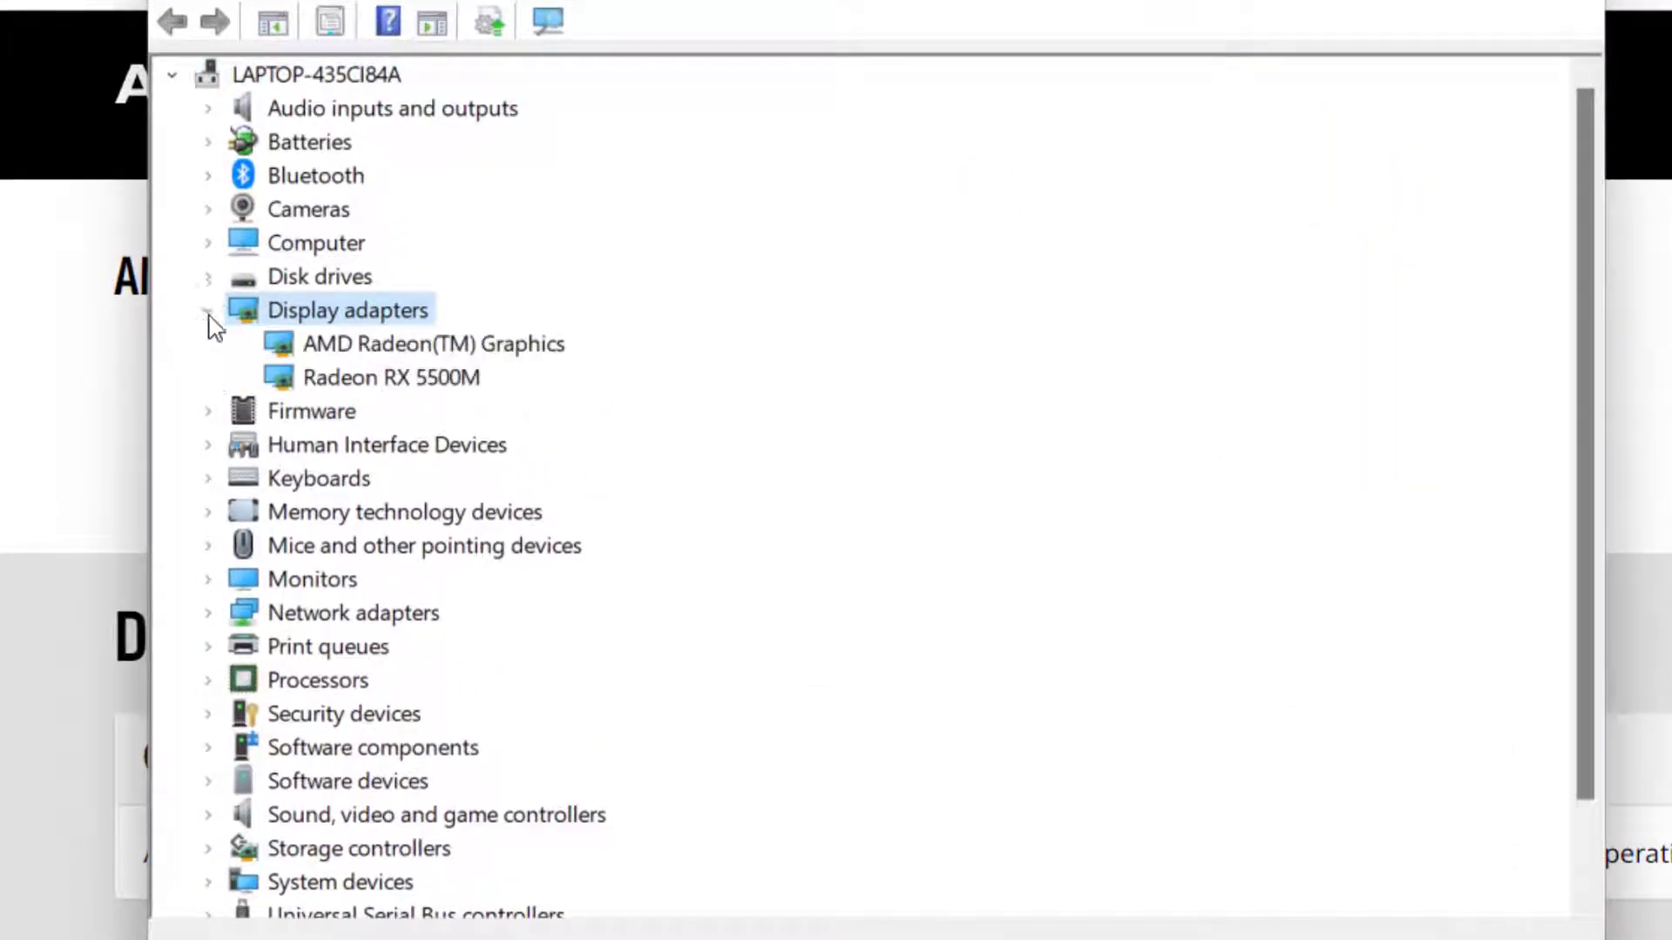
pyautogui.click(345, 377)
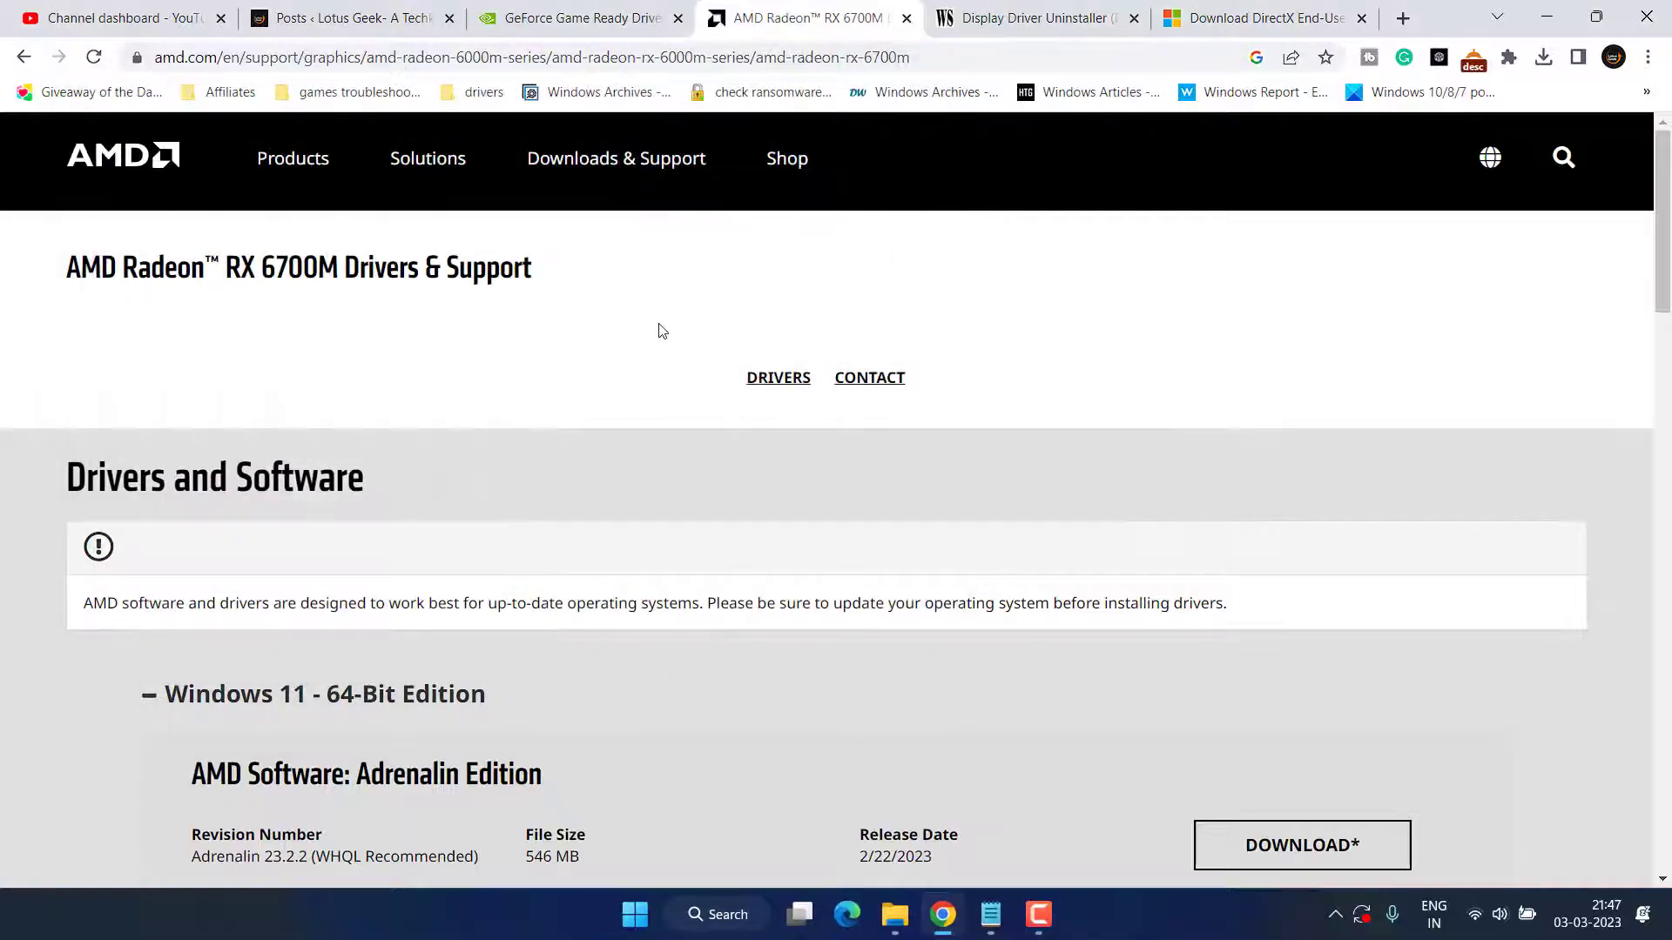
# Minimize Chrome from the GeForce tab and close the DDU folder window
pyautogui.hotkey('ctrl', 'shift', 'Tab')
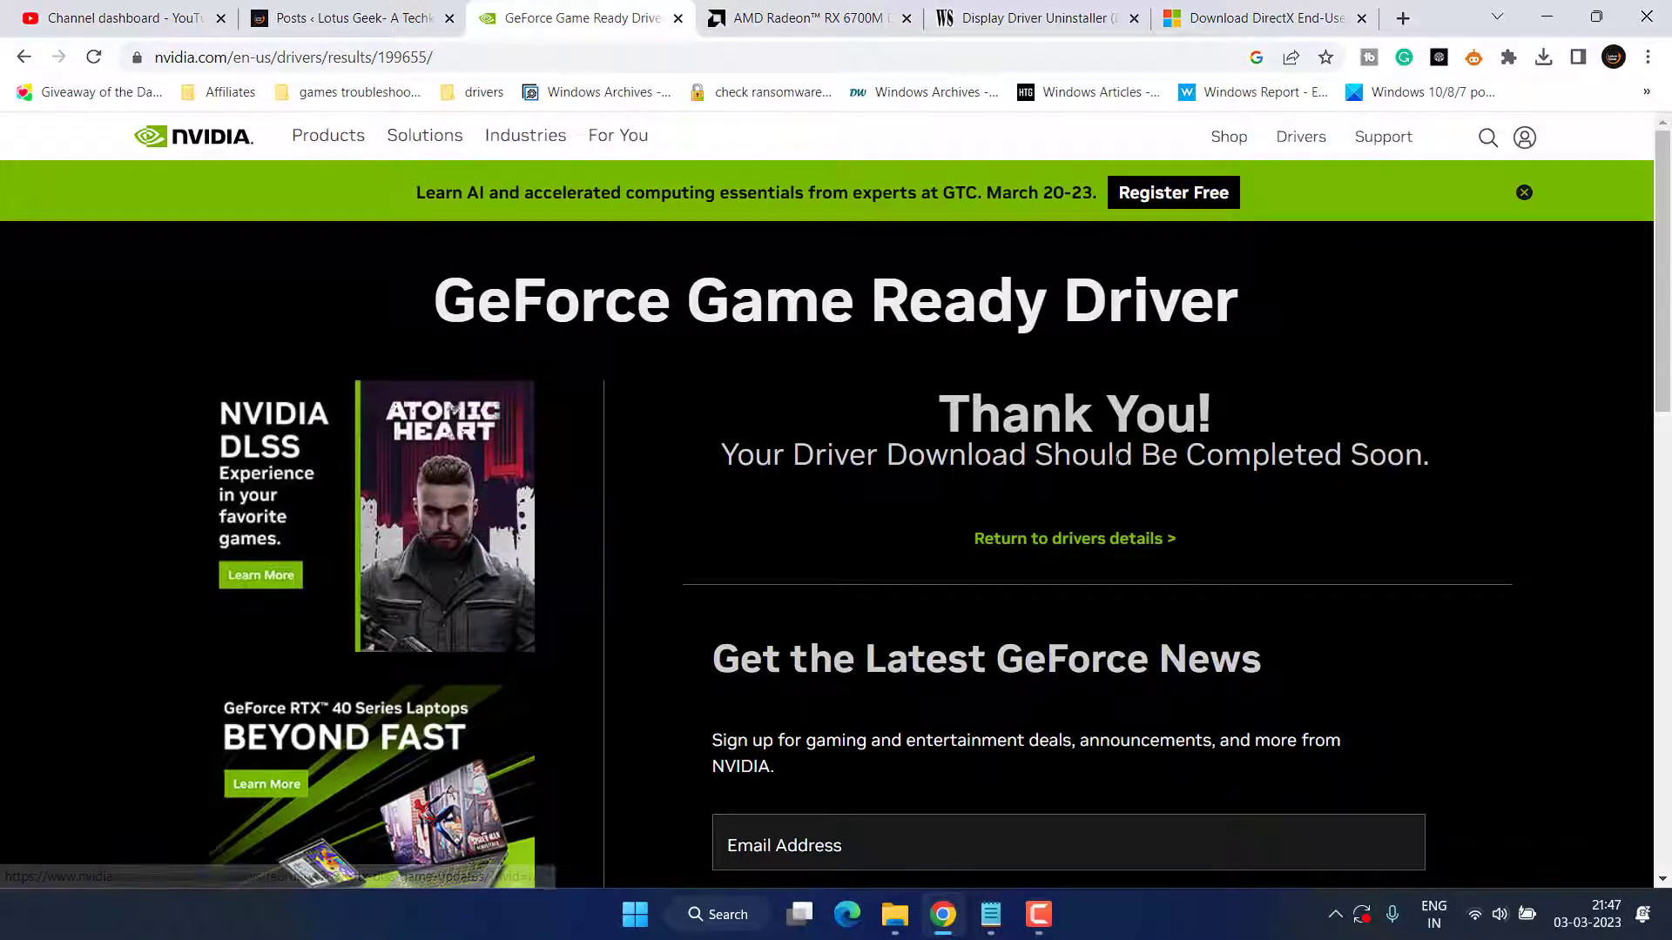
pyautogui.click(1543, 10)
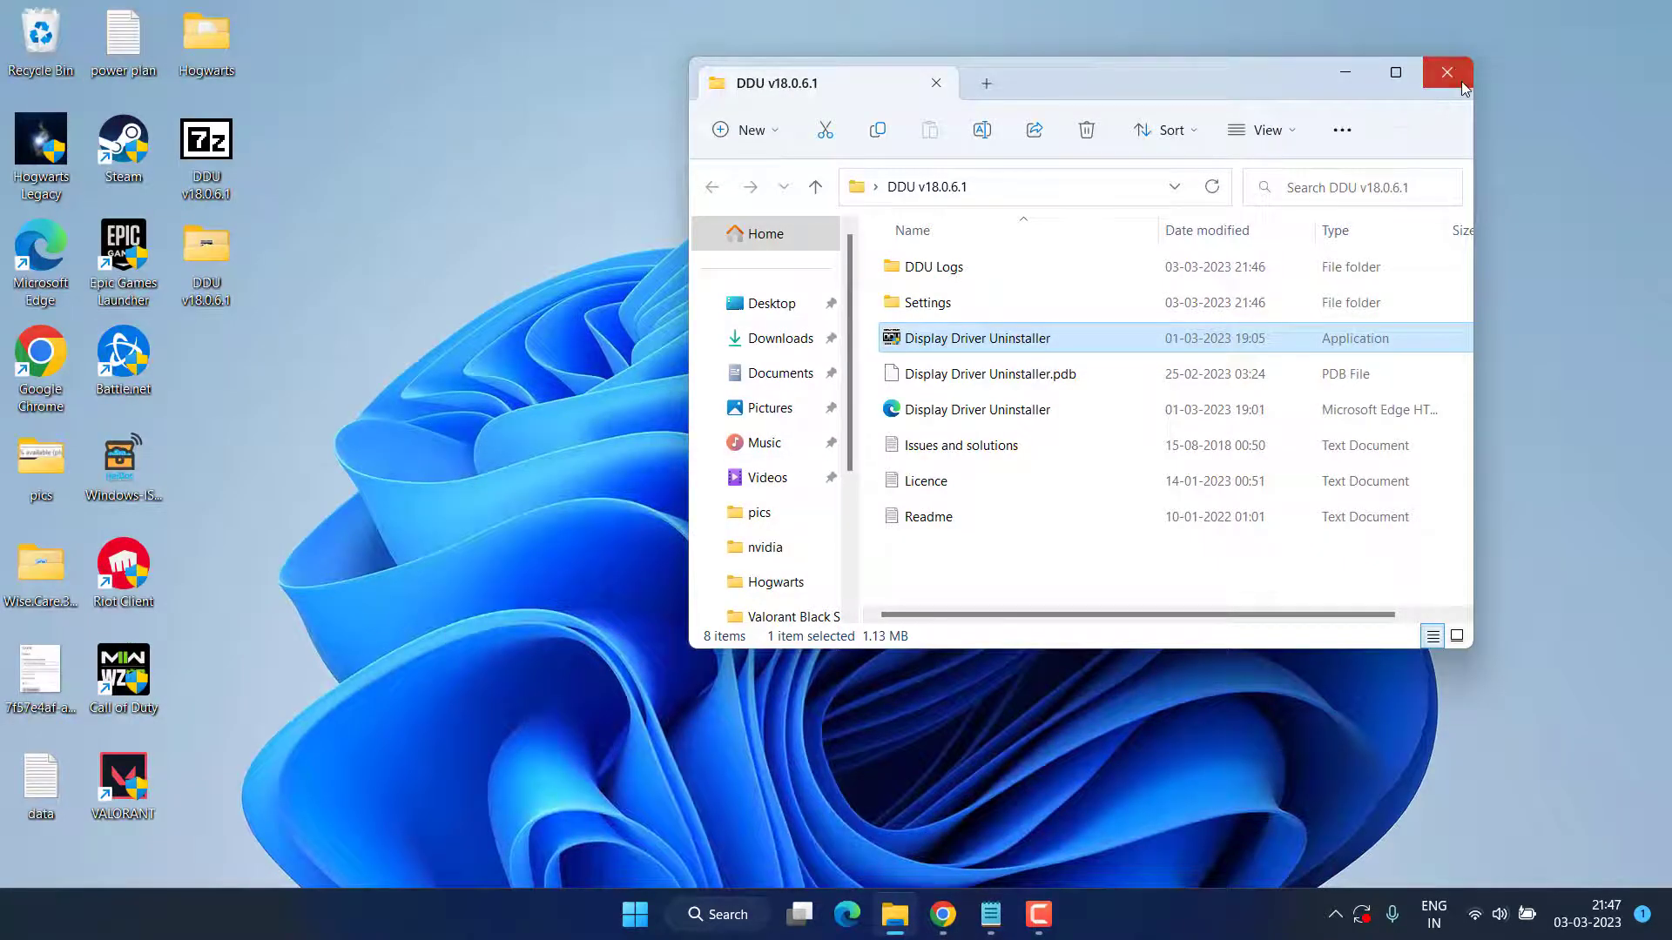
pyautogui.click(1447, 74)
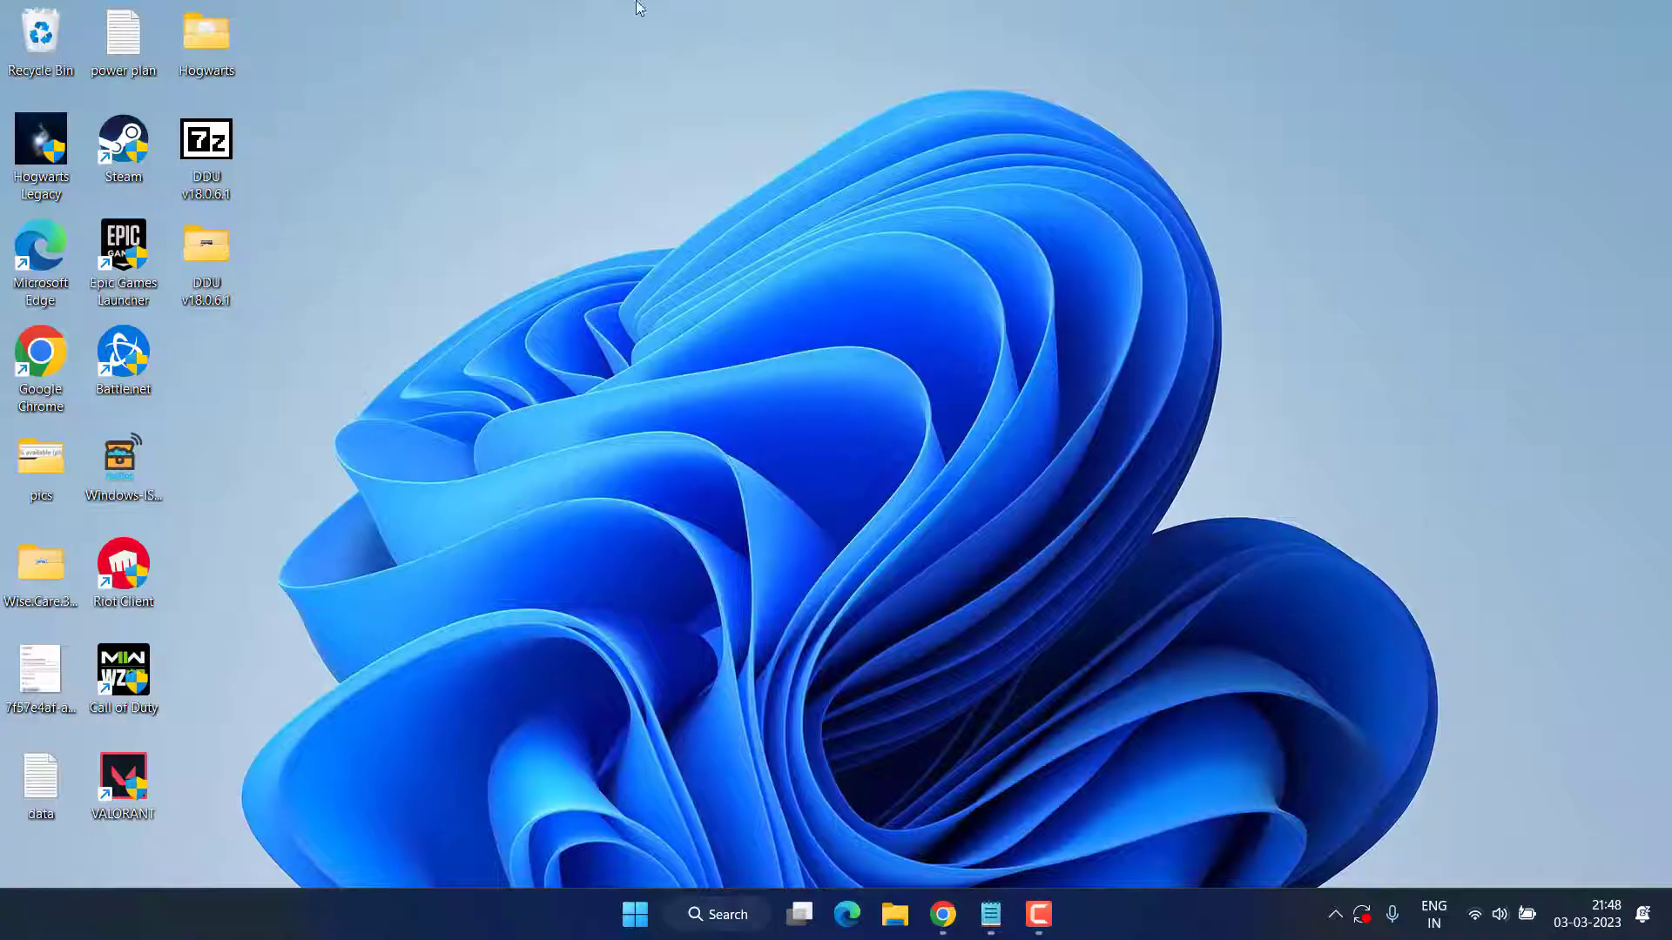
# Open the %localappdata% folder in File Explorer through the Run box
pyautogui.rightClick(635, 914)
pyautogui.click(571, 792)
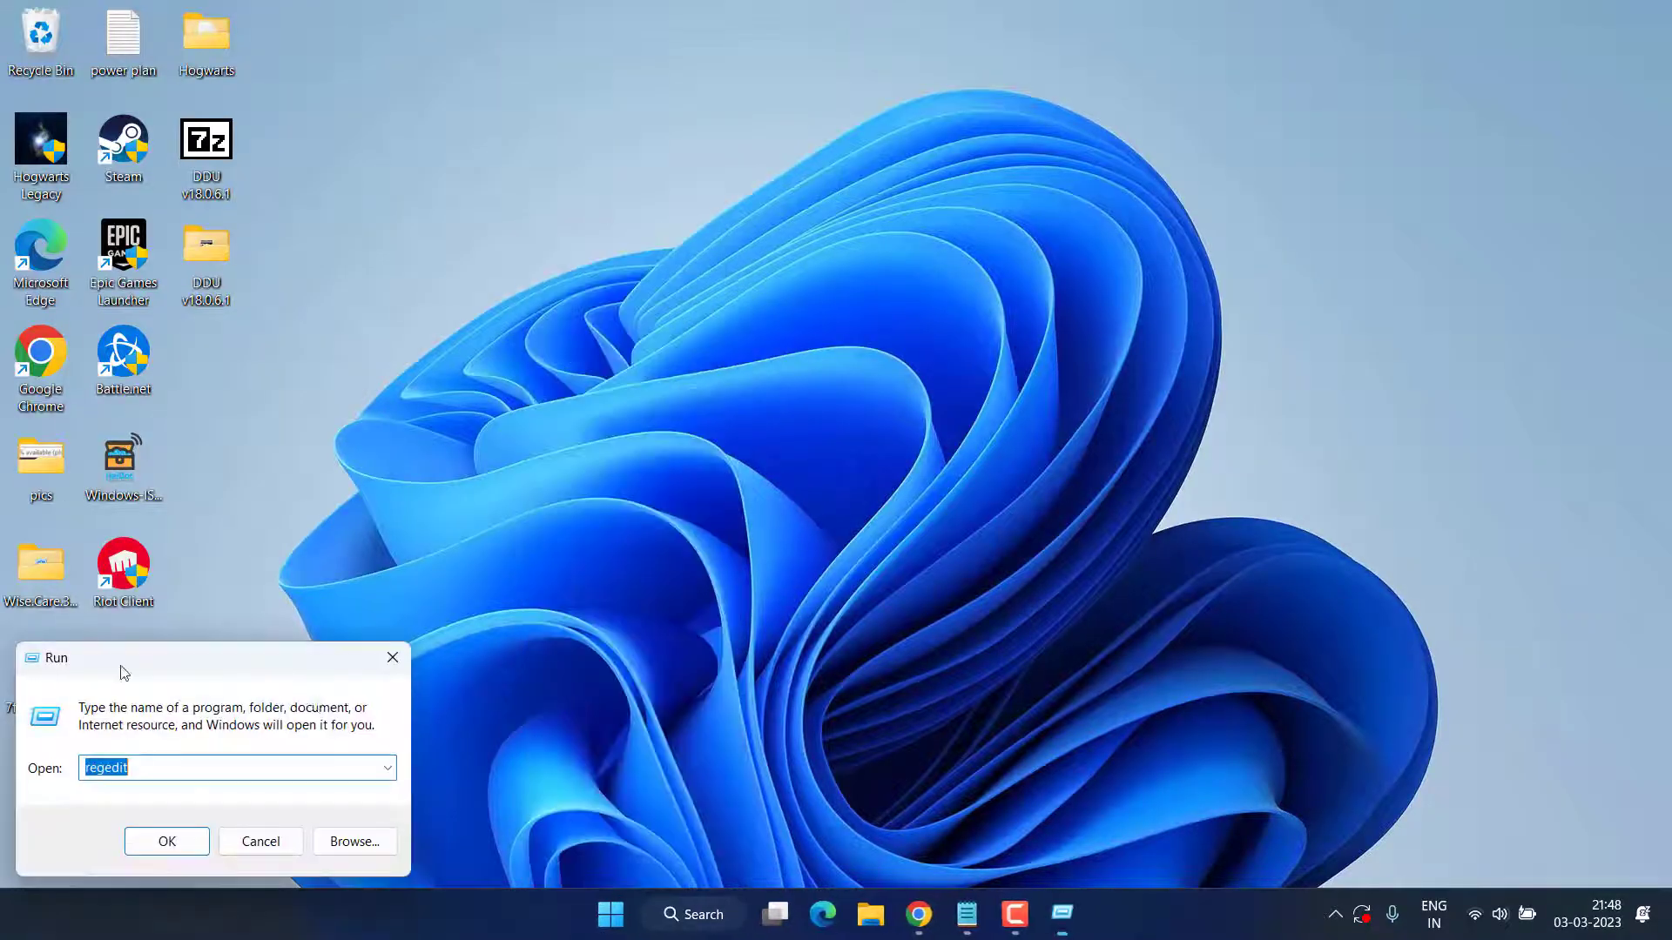
pyautogui.write('%')
pyautogui.press('Down')
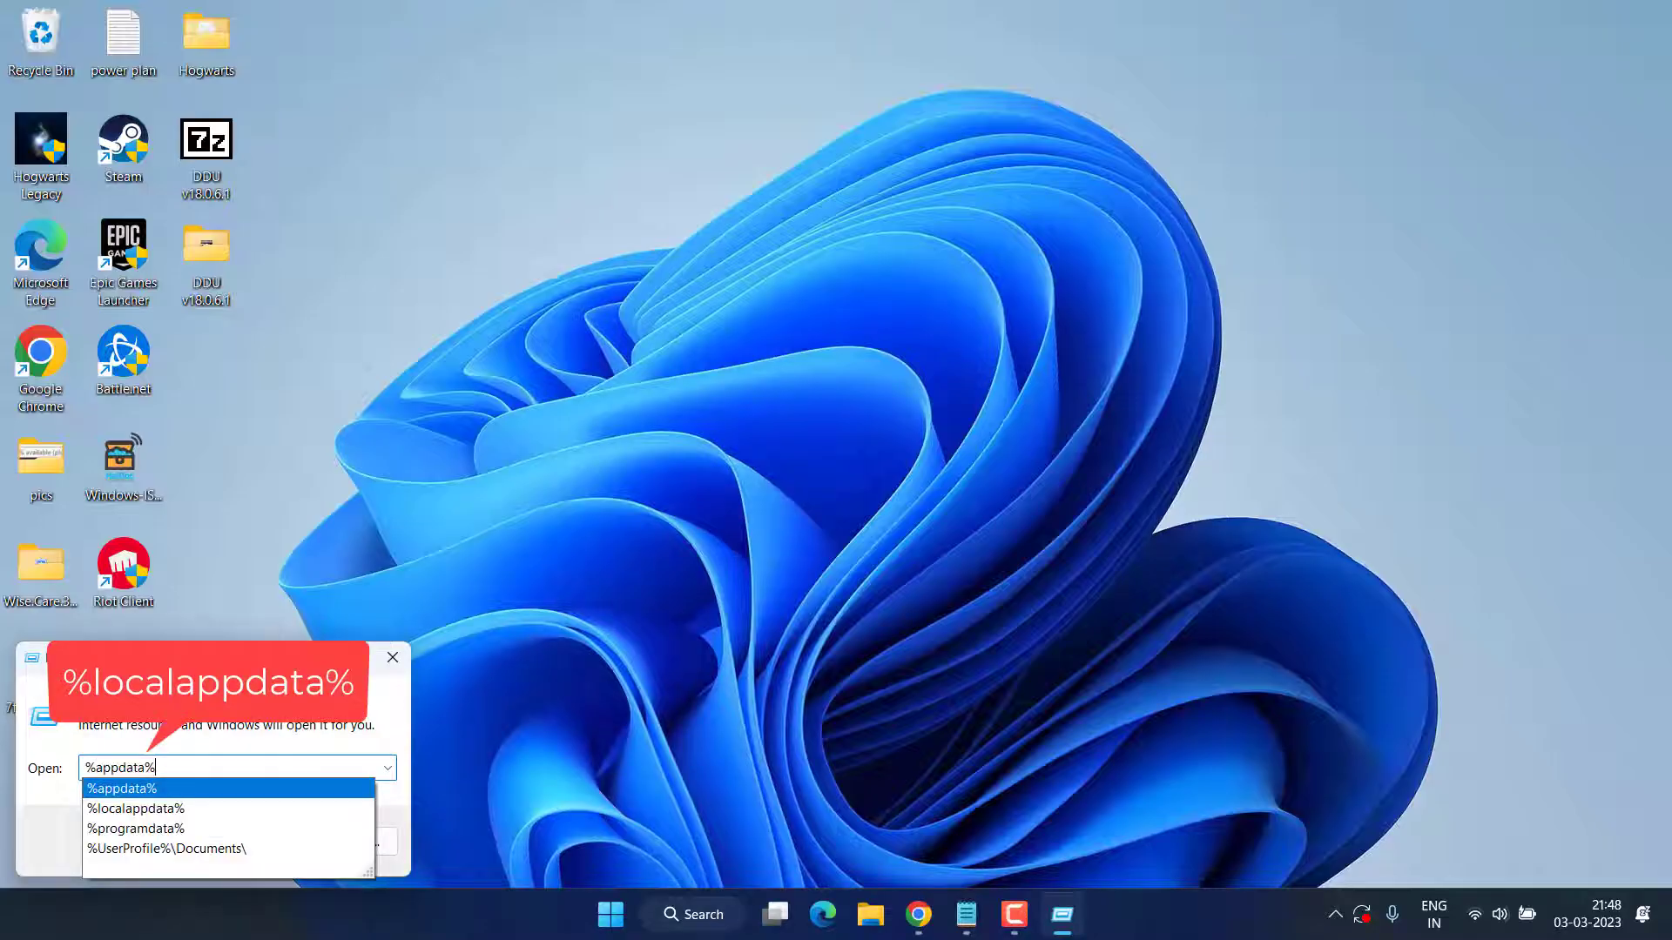
pyautogui.press('Down')
pyautogui.press('Return')
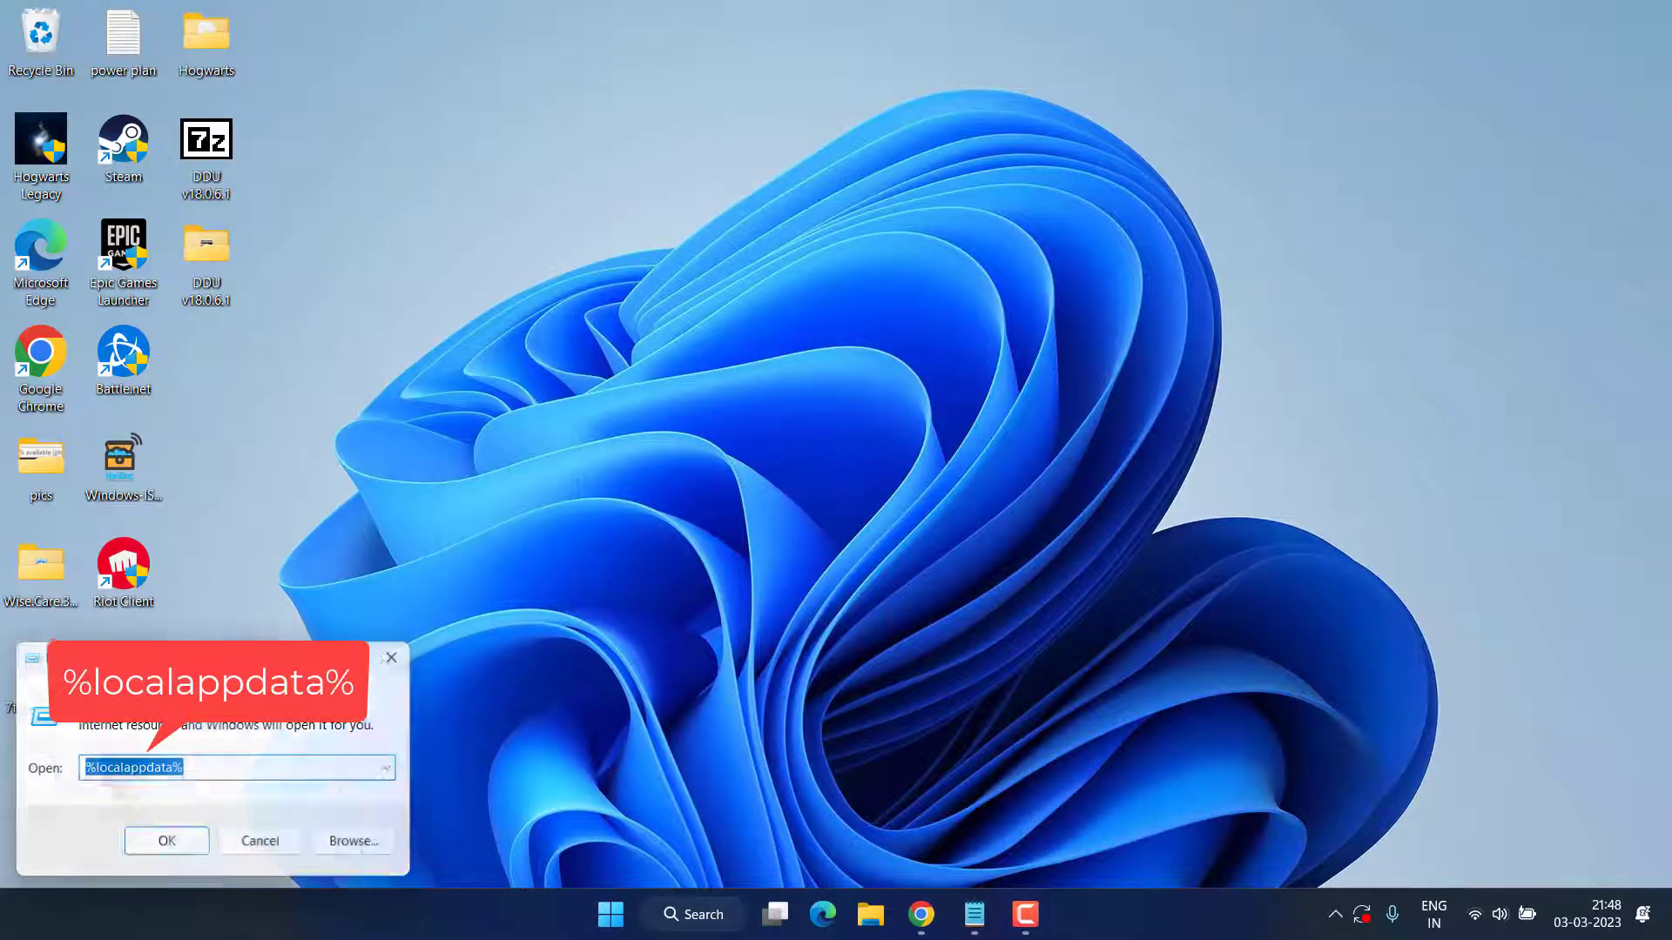
pyautogui.press('Return')
# Maximize the Local AppData window and check its view layout options
pyautogui.doubleClick(1194, 80)
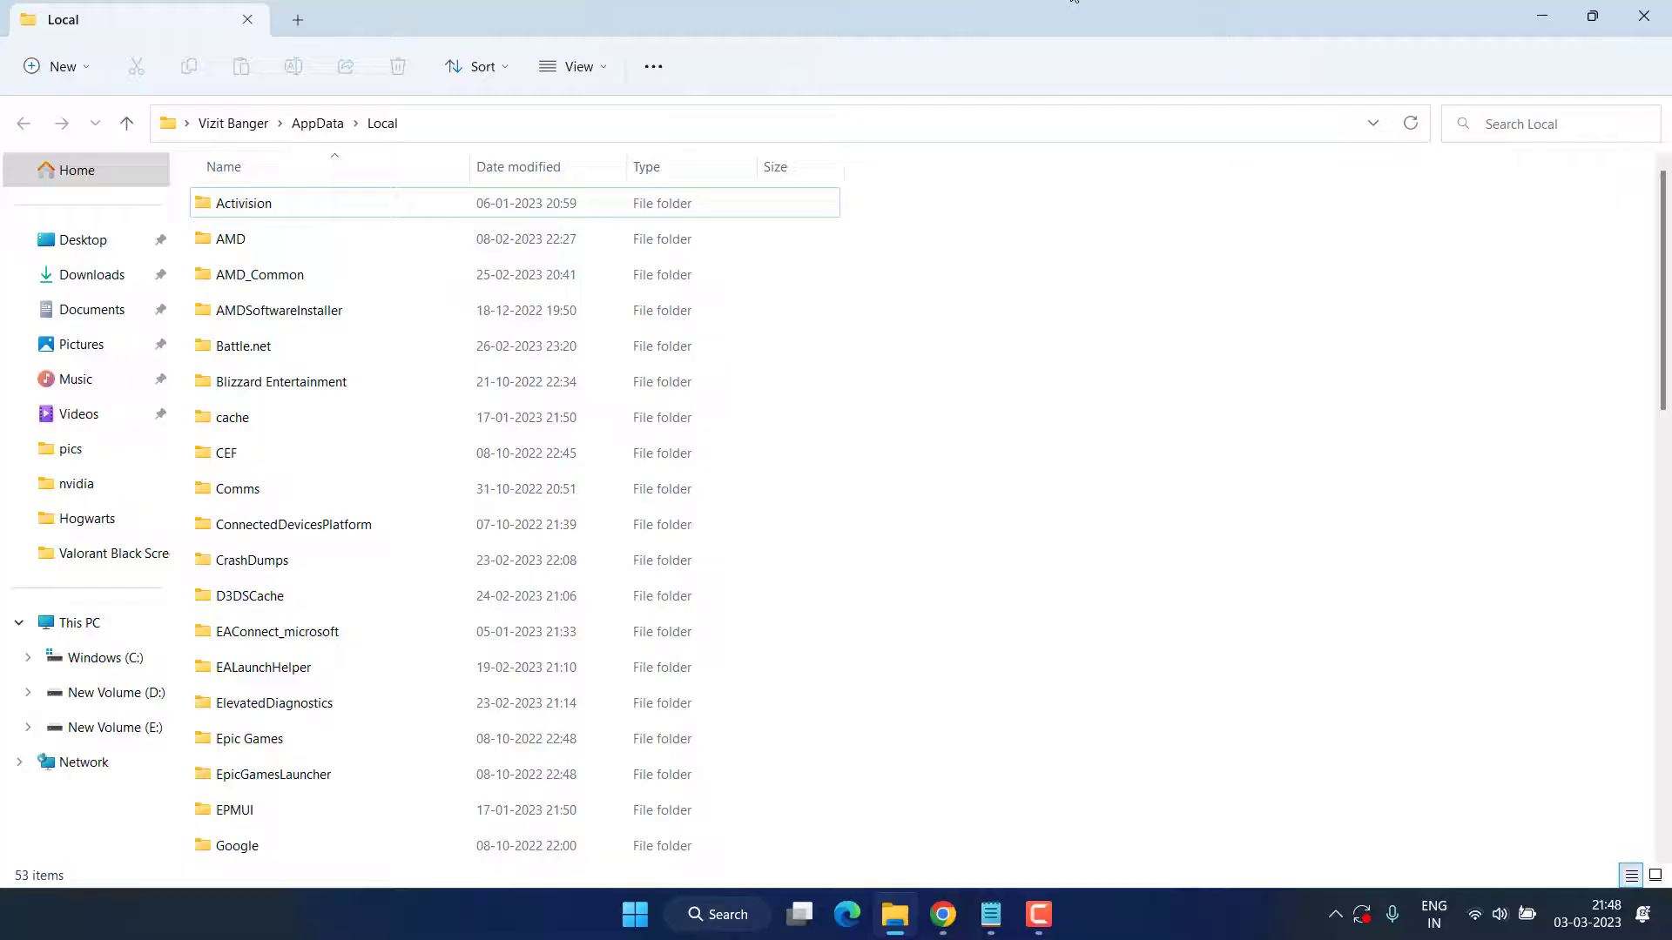
pyautogui.click(573, 79)
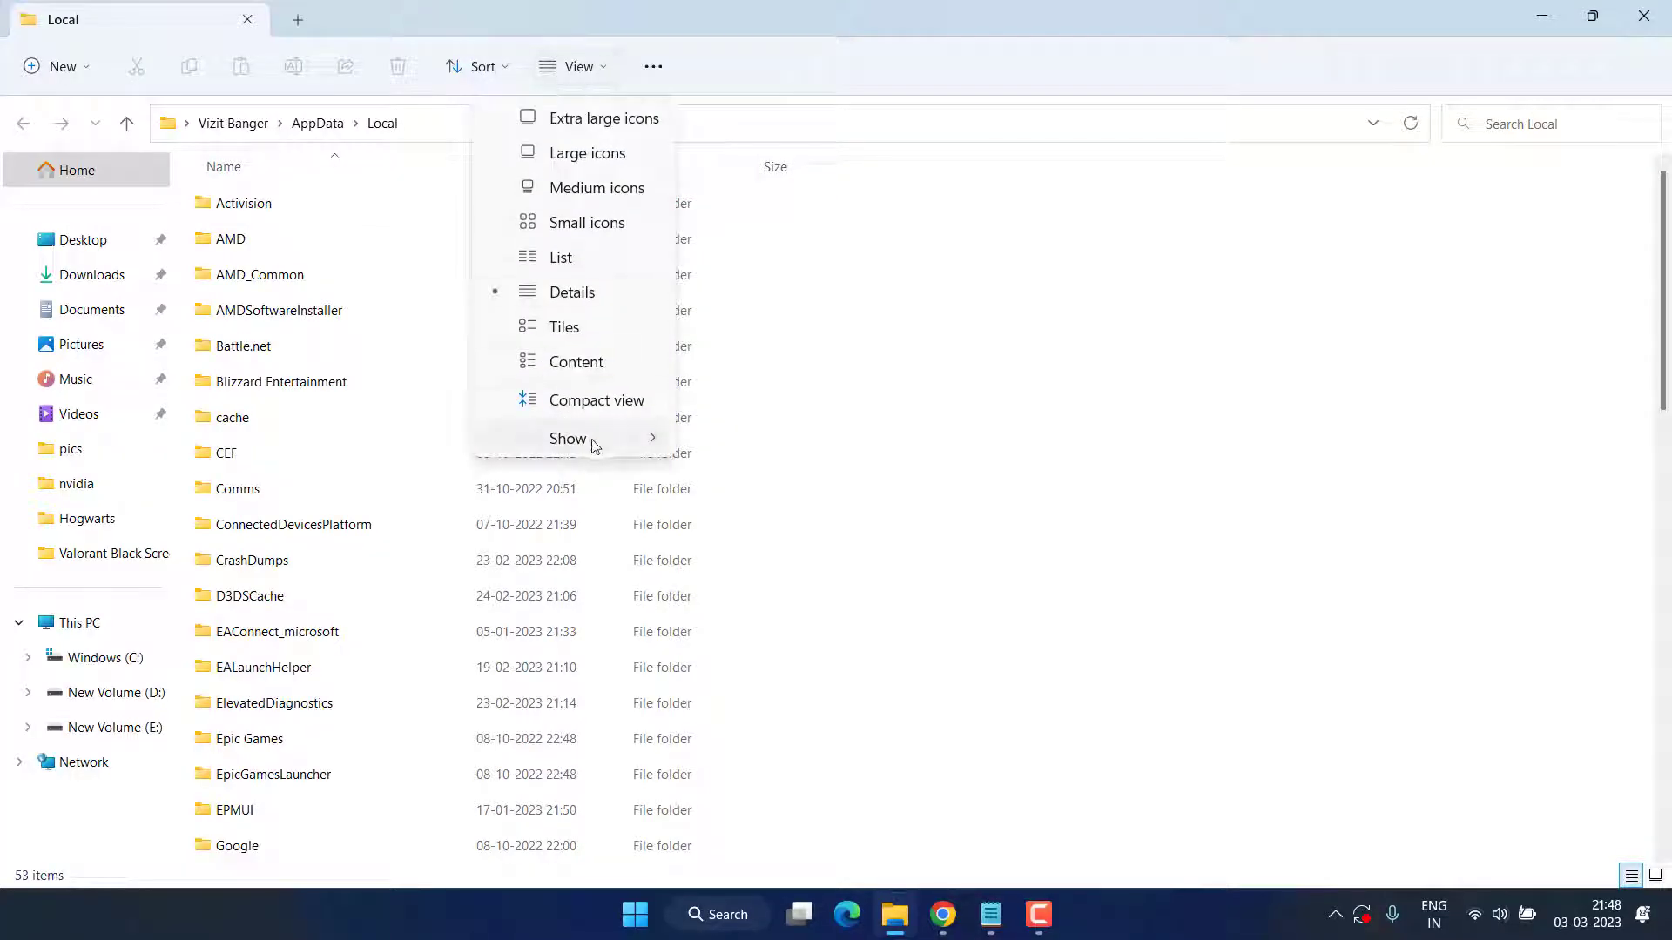
pyautogui.moveTo(568, 439)
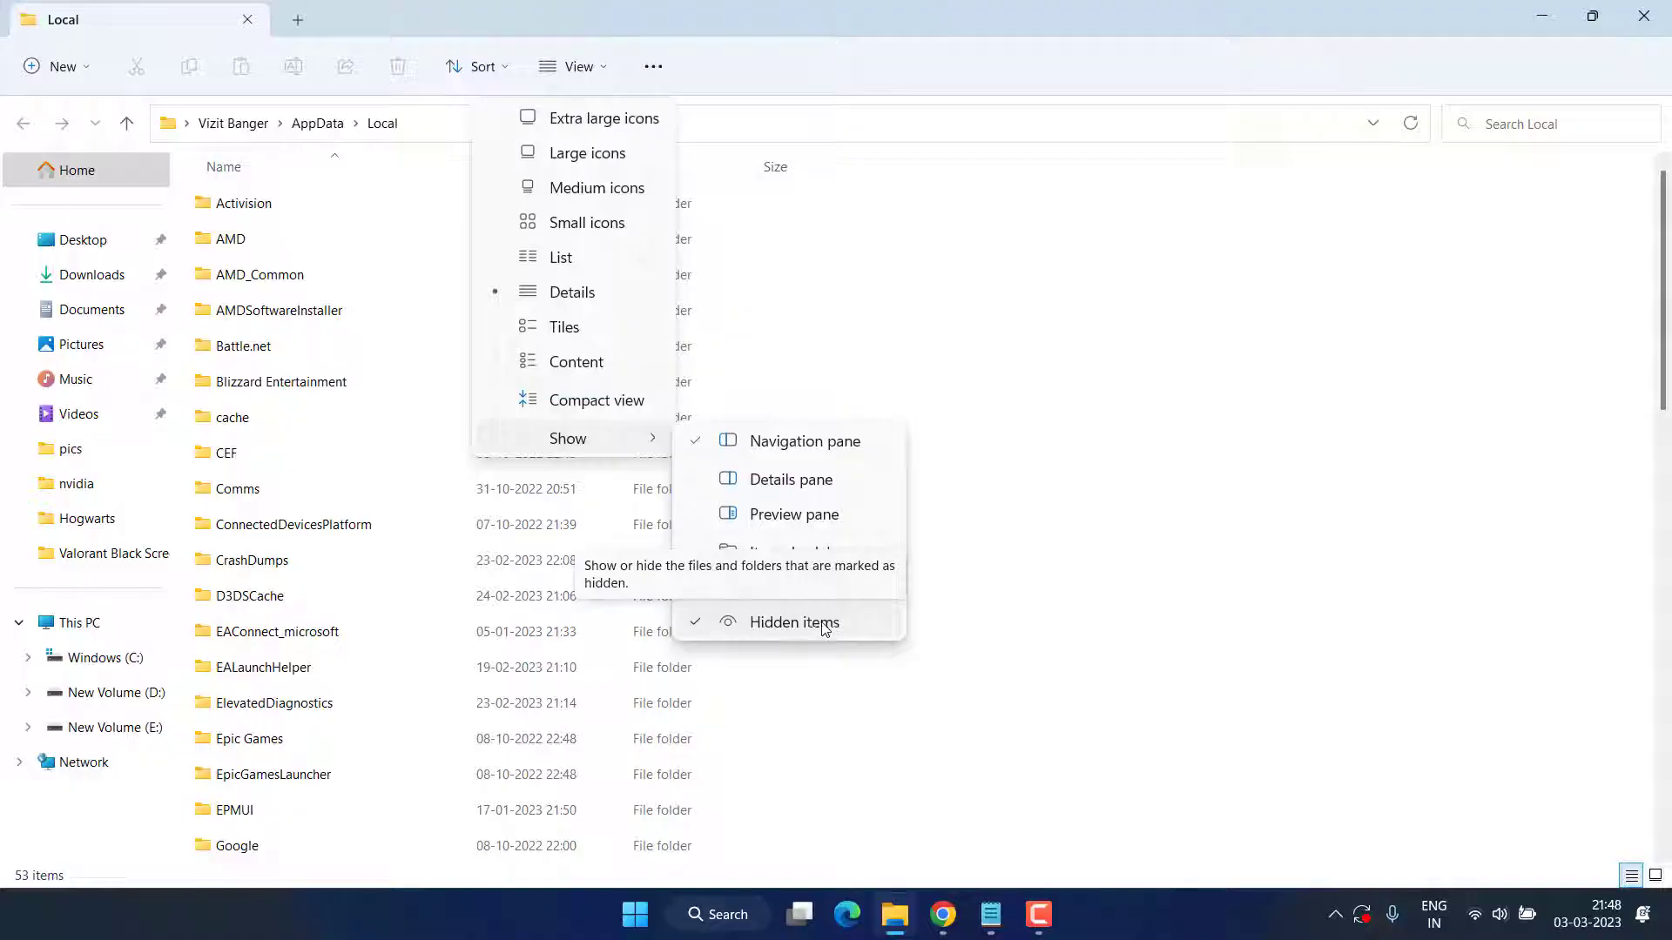
pyautogui.click(805, 705)
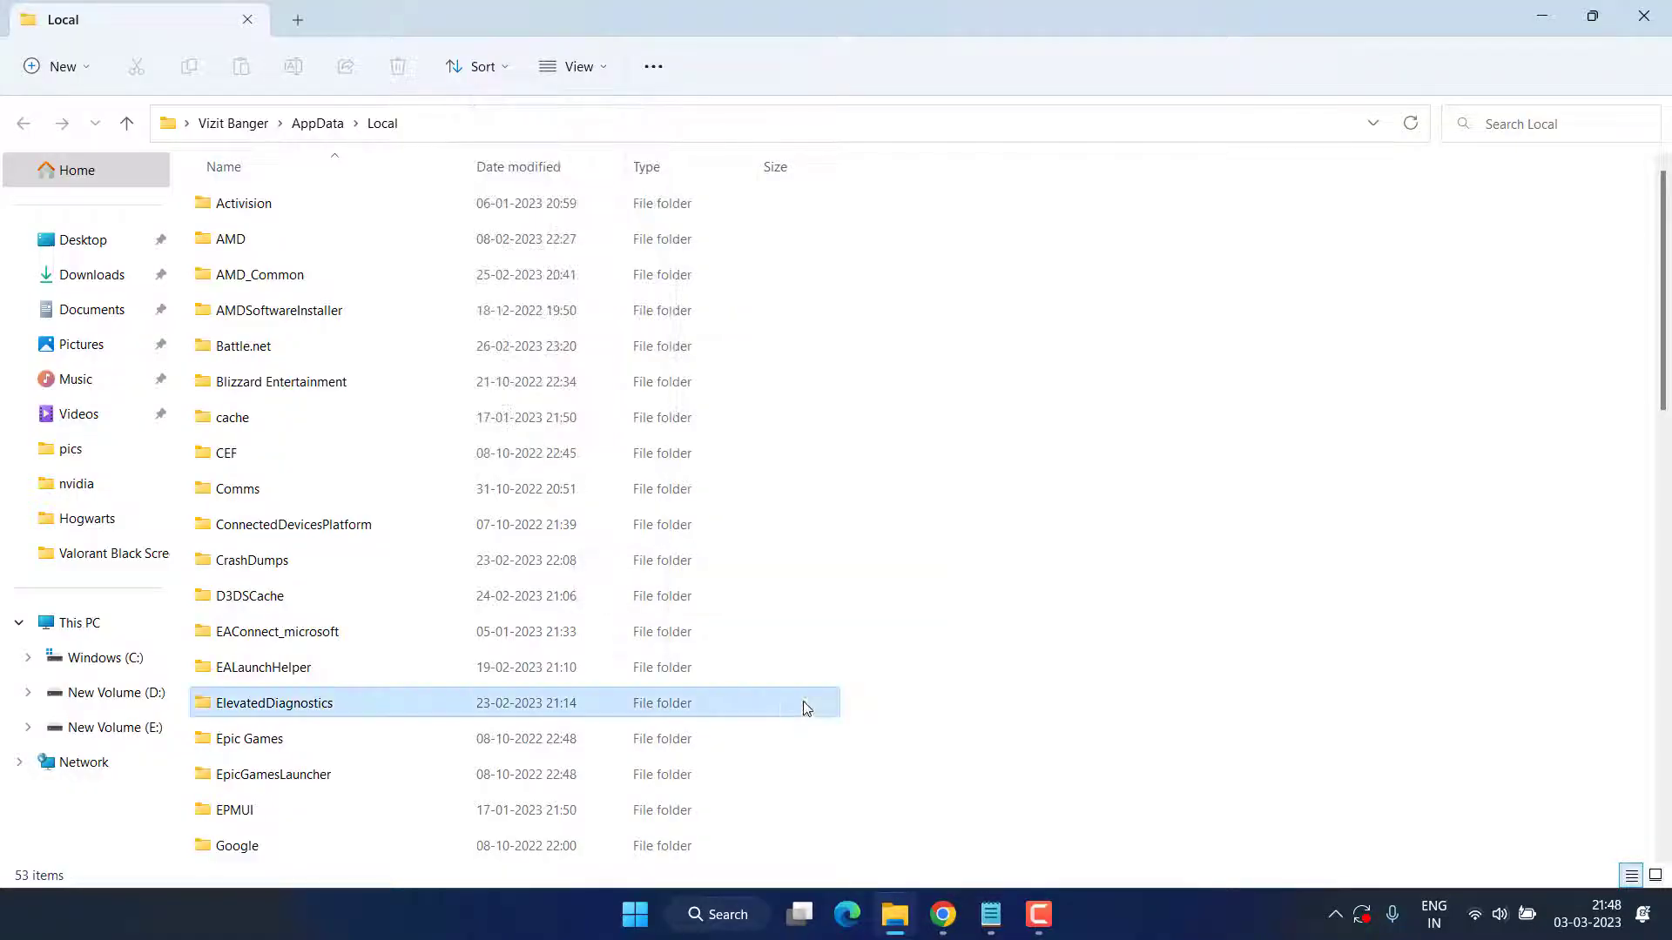
pyautogui.click(287, 353)
# Navigate to Hogwarts legacy\Saved\Config\WindowsNoEditor and right-click the GameUserSettings file
pyautogui.press('h')
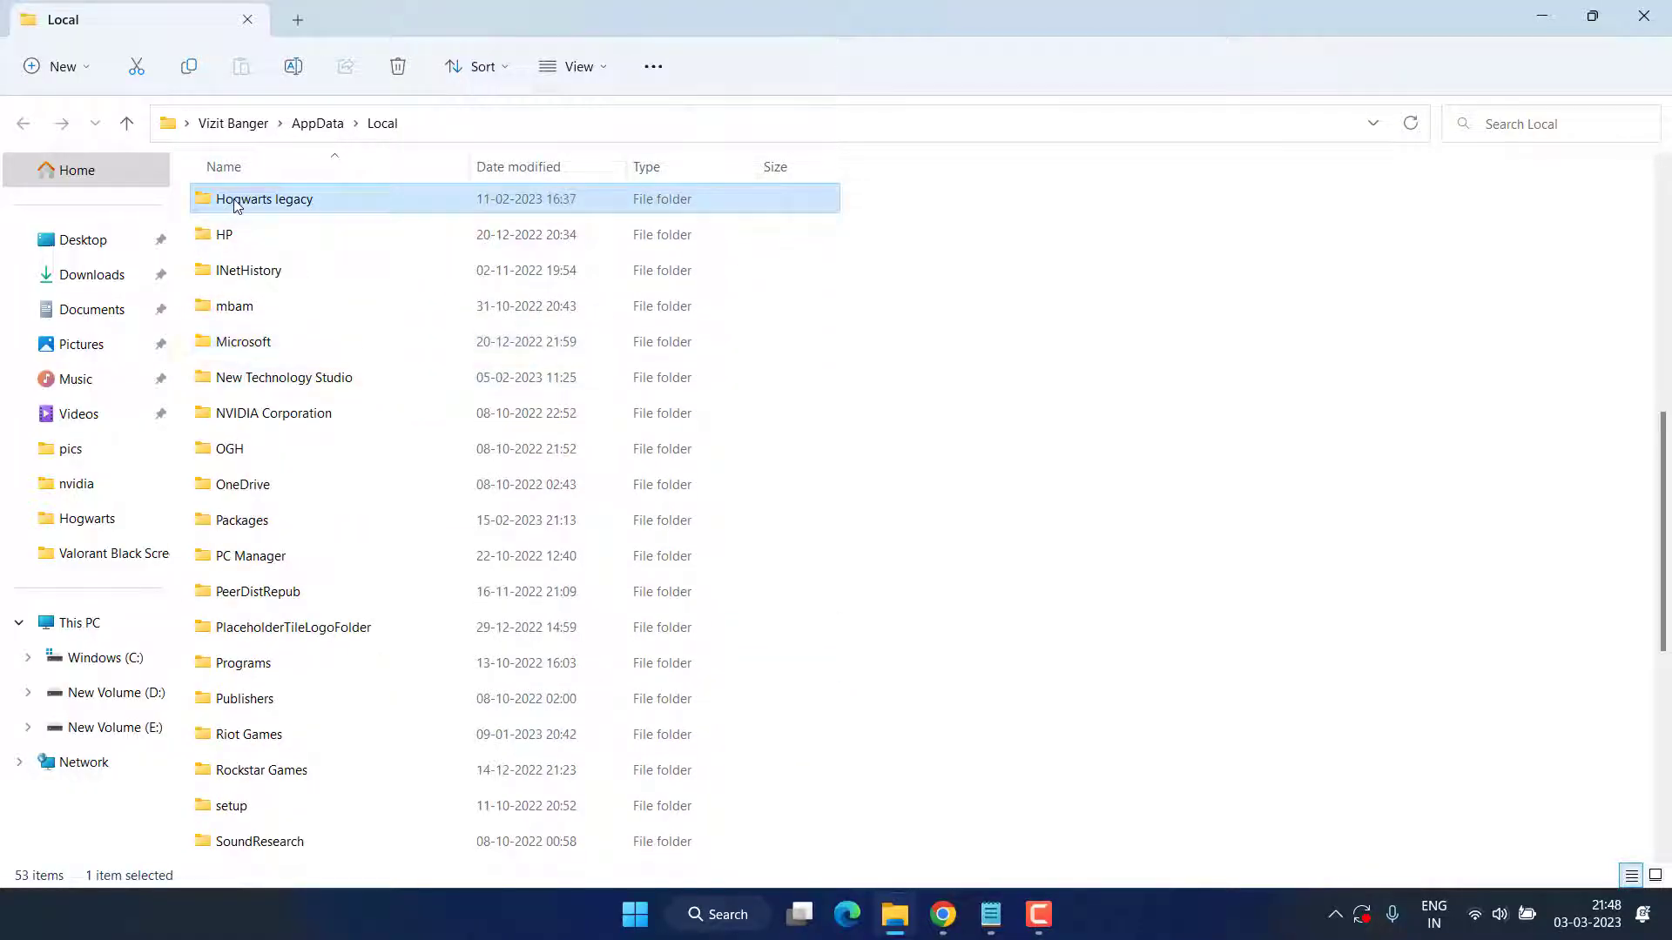
pyautogui.doubleClick(291, 202)
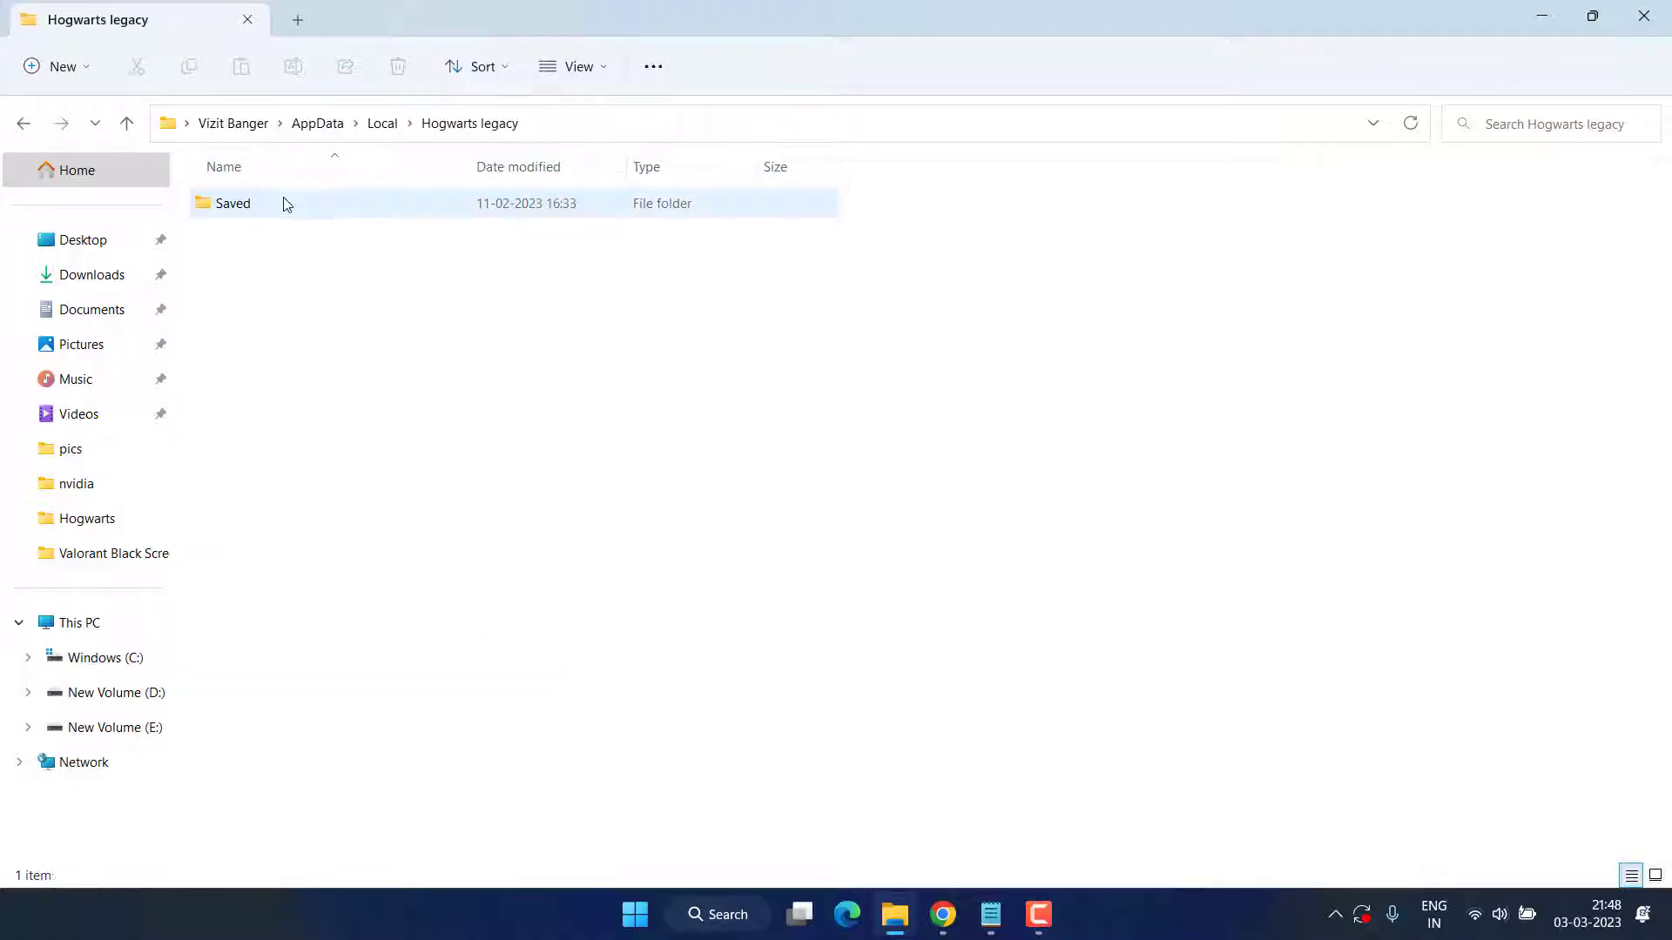
pyautogui.doubleClick(229, 202)
pyautogui.doubleClick(229, 203)
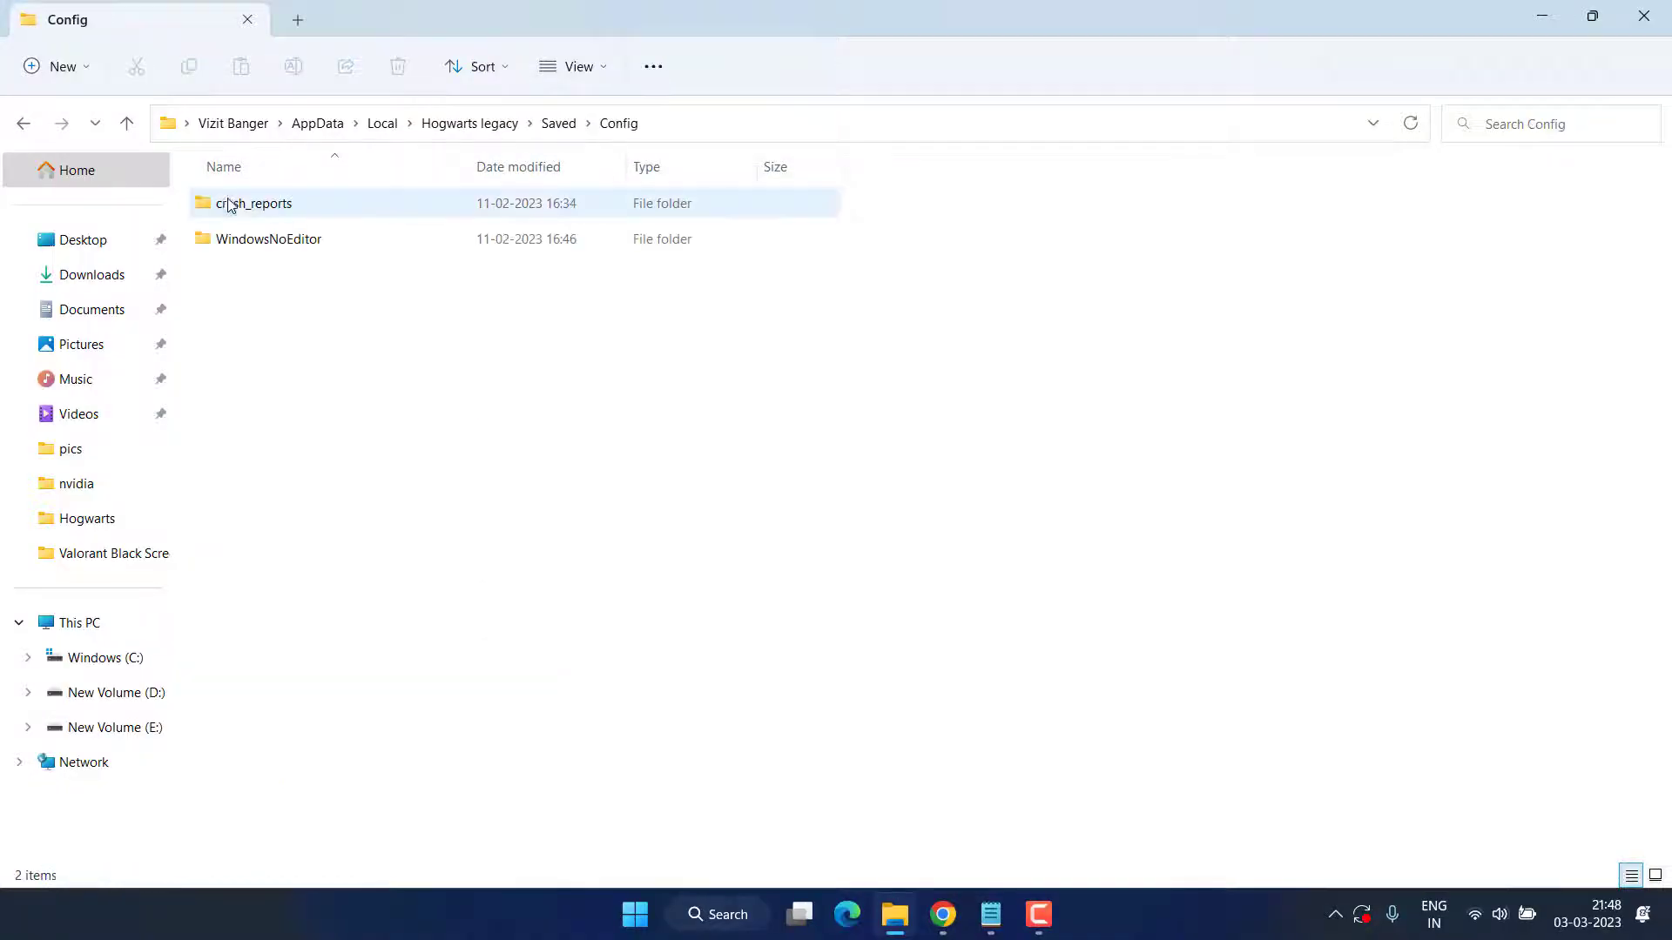
pyautogui.doubleClick(258, 240)
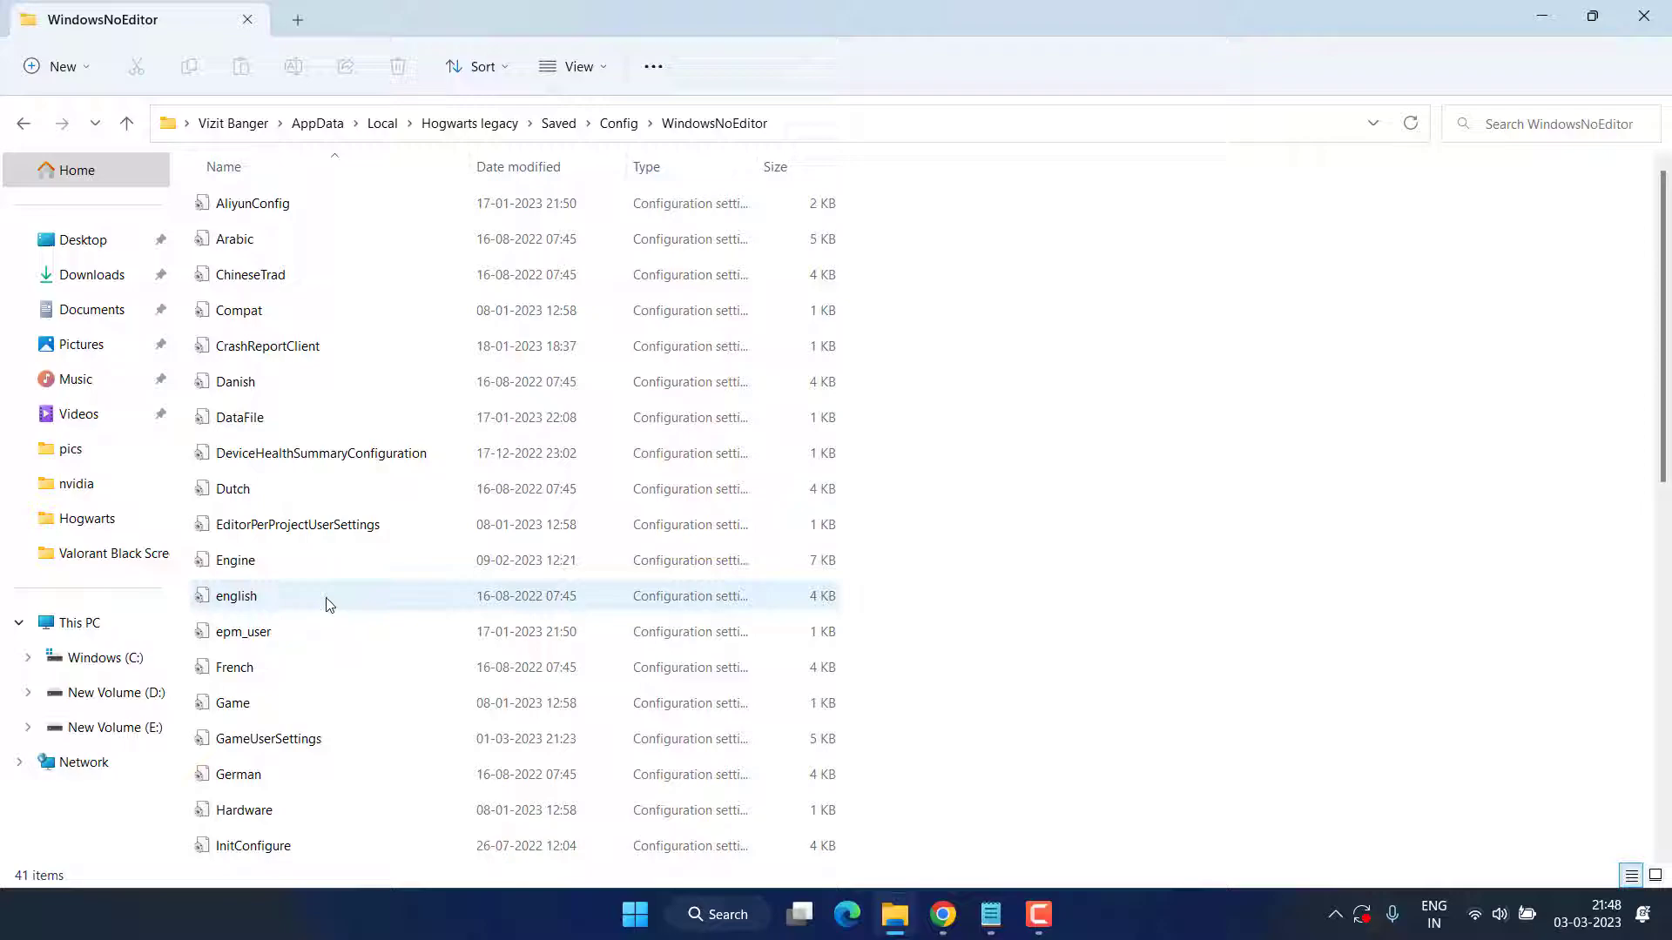
pyautogui.click(235, 742)
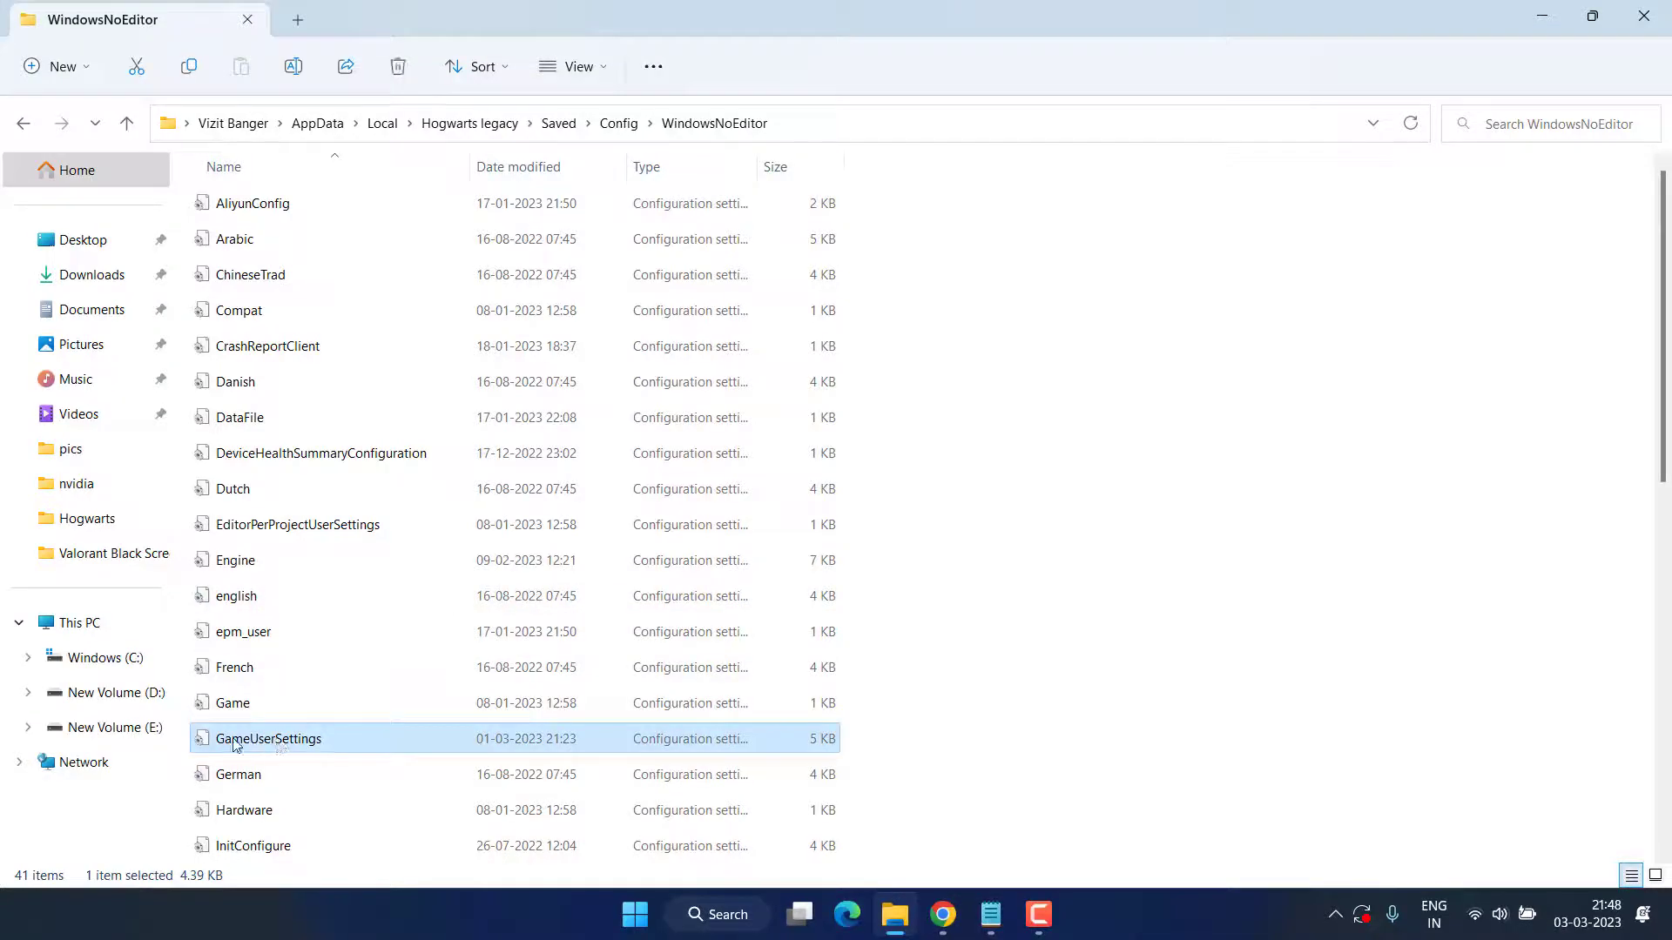
pyautogui.rightClick(290, 747)
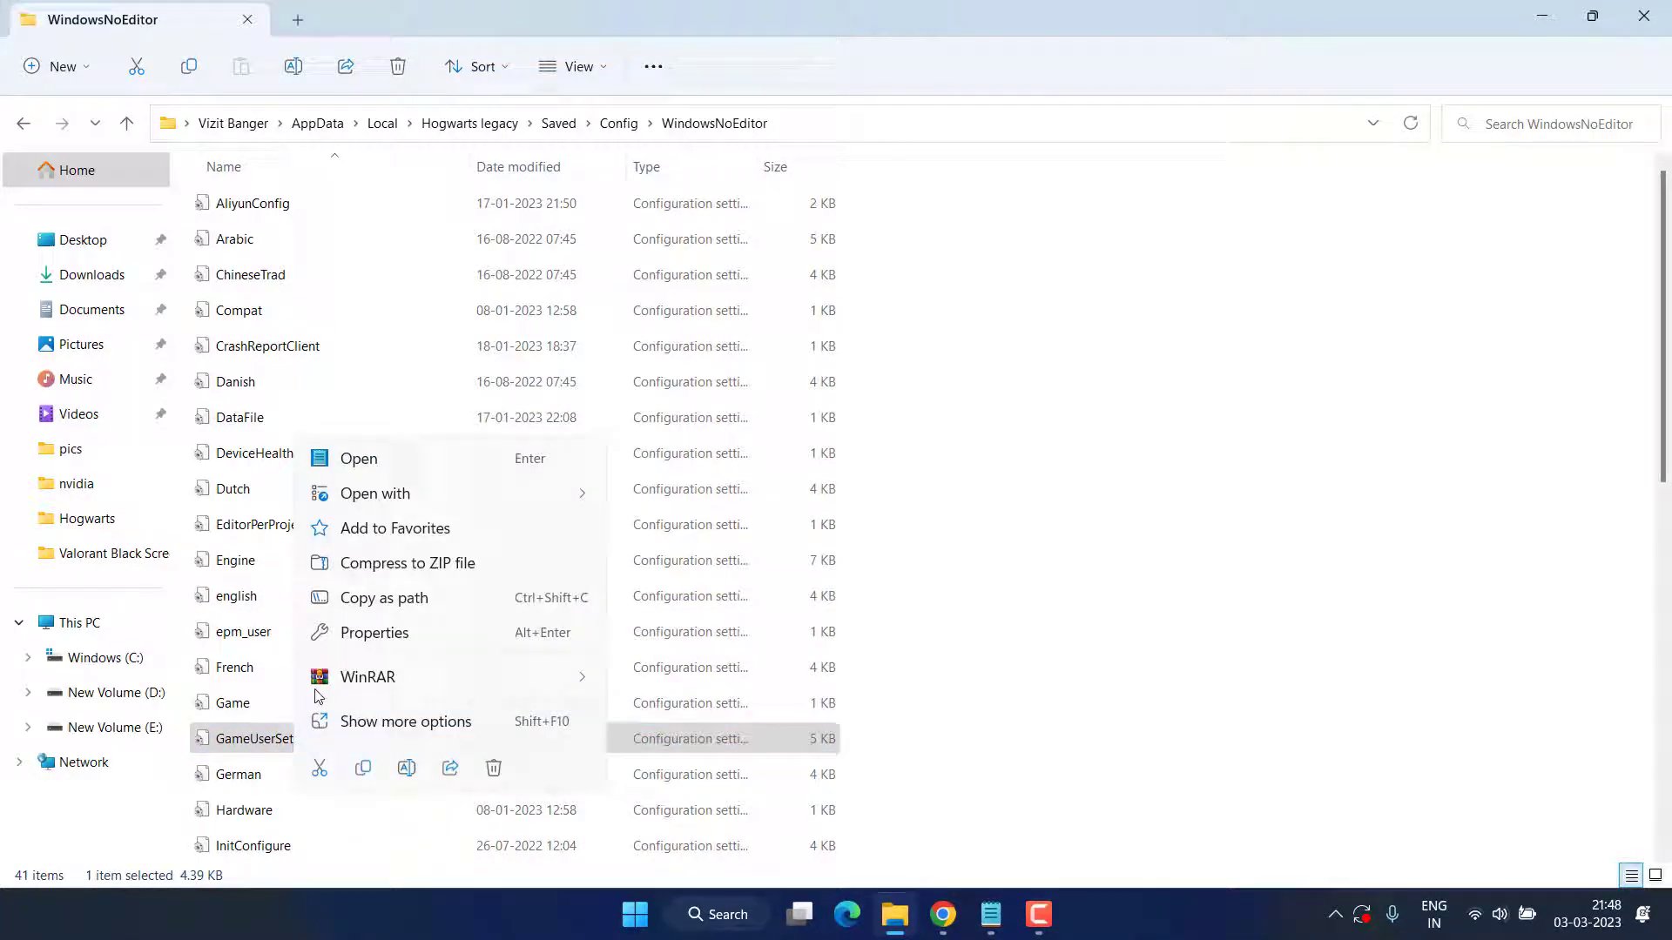
# Set ray tracing shadows, reflections and AO to False in GameUserSettings, save, and close
pyautogui.click(629, 493)
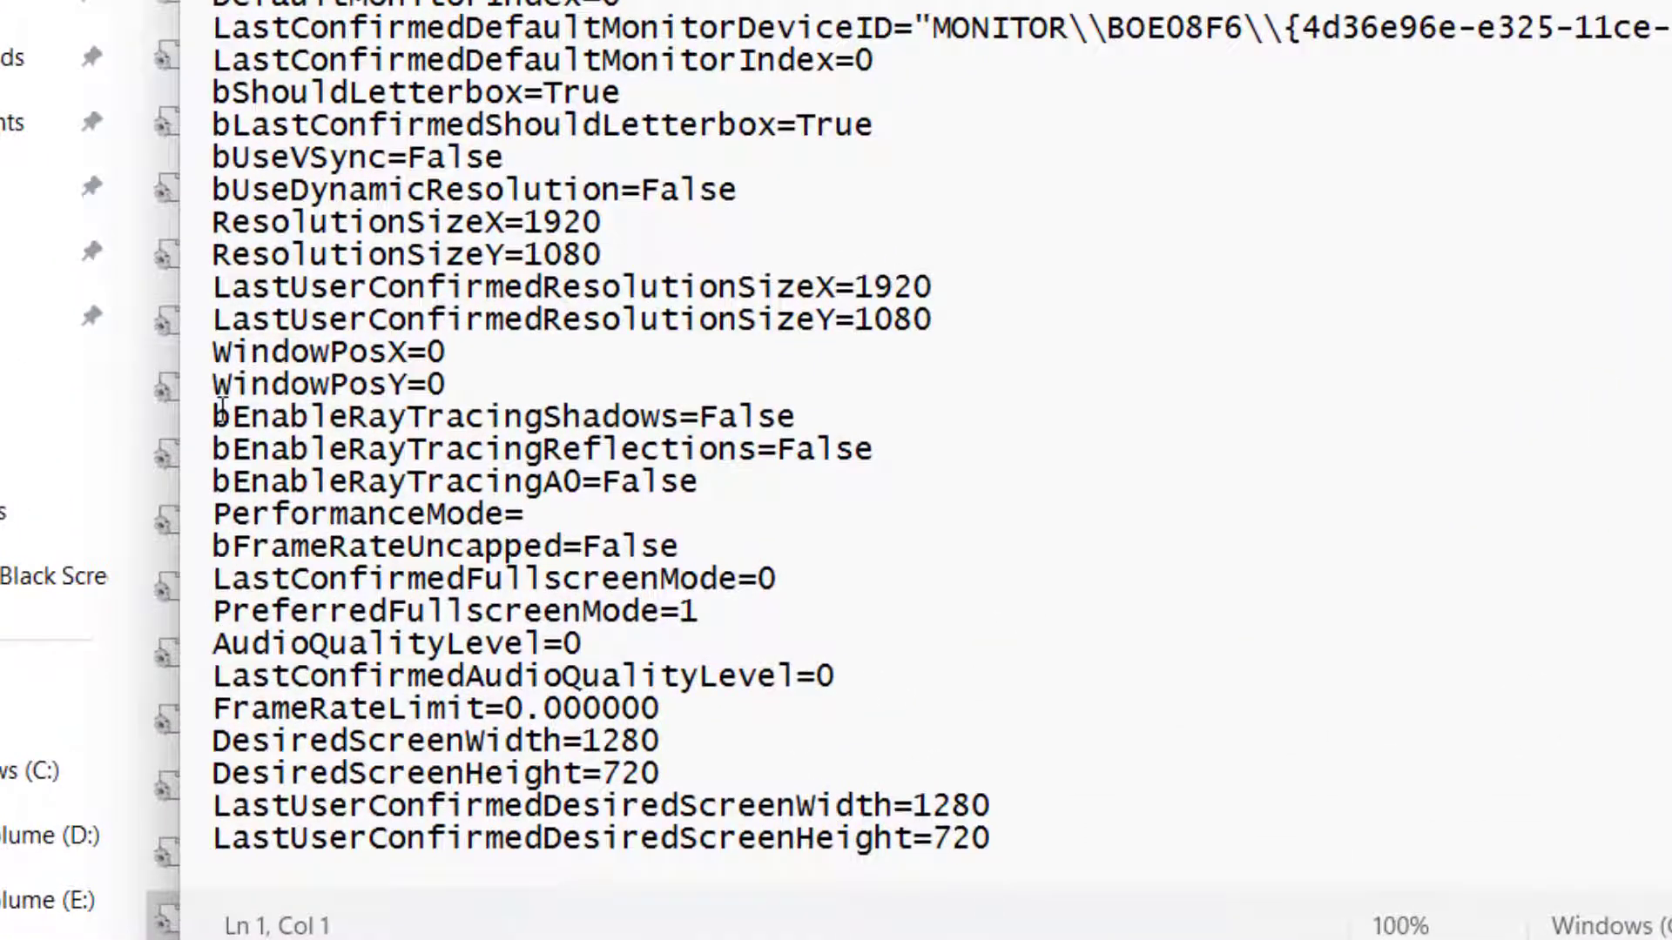
pyautogui.moveTo(213, 418); pyautogui.dragTo(710, 484)
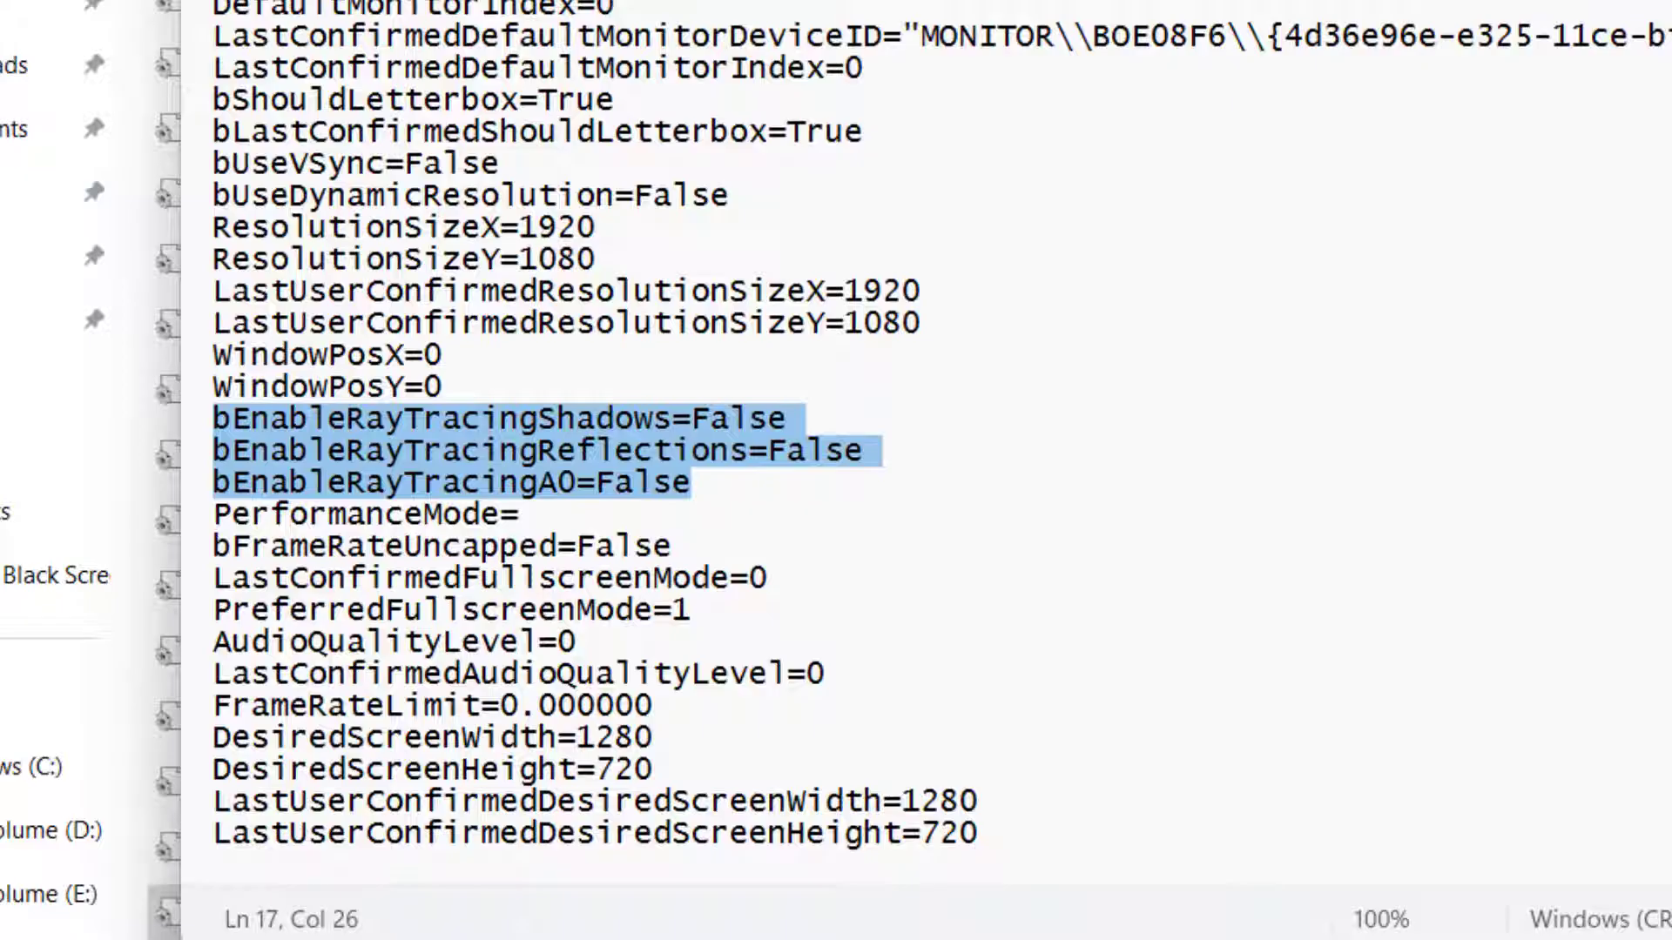
pyautogui.click(235, 177)
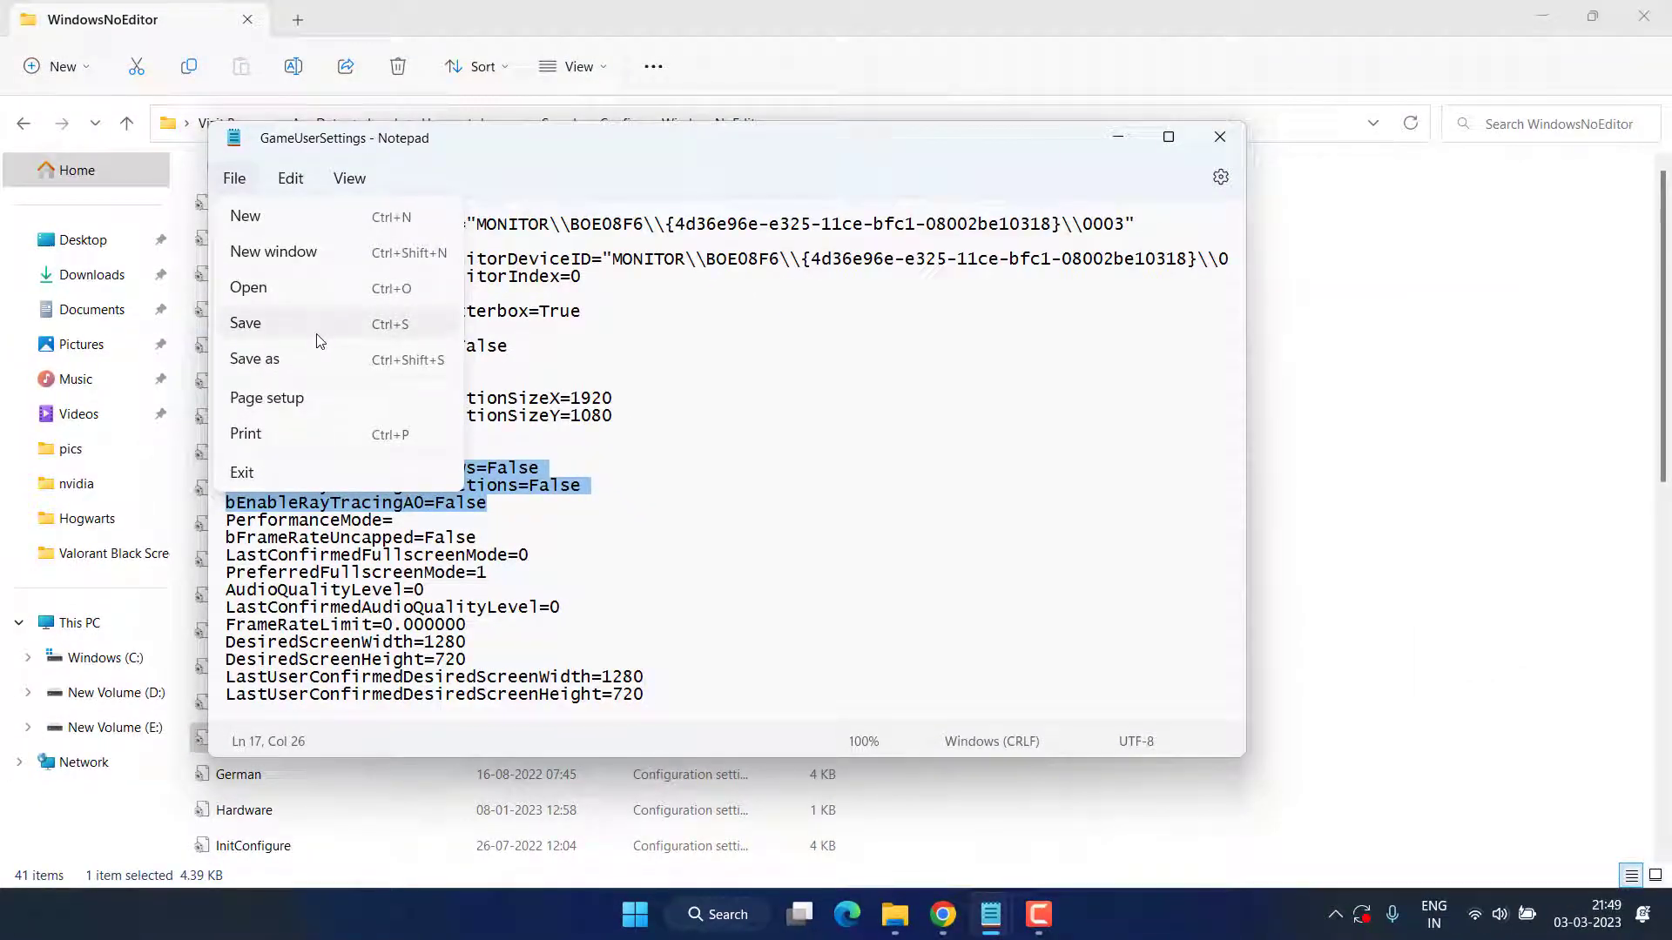
pyautogui.click(664, 417)
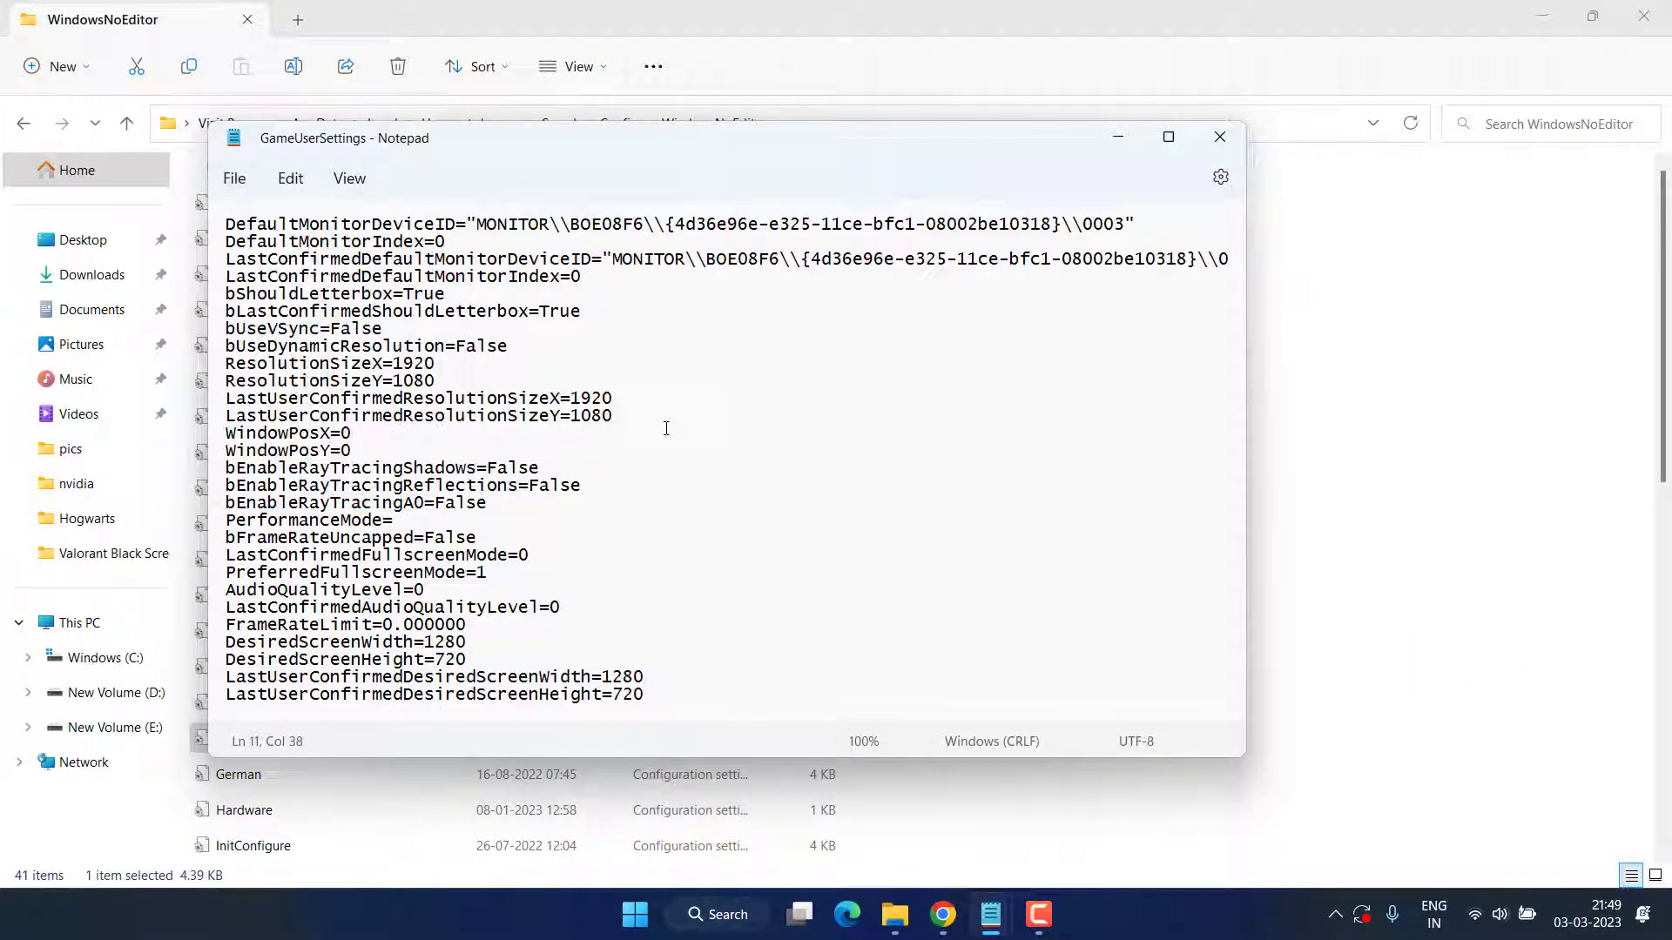
pyautogui.click(1220, 137)
pyautogui.click(1644, 16)
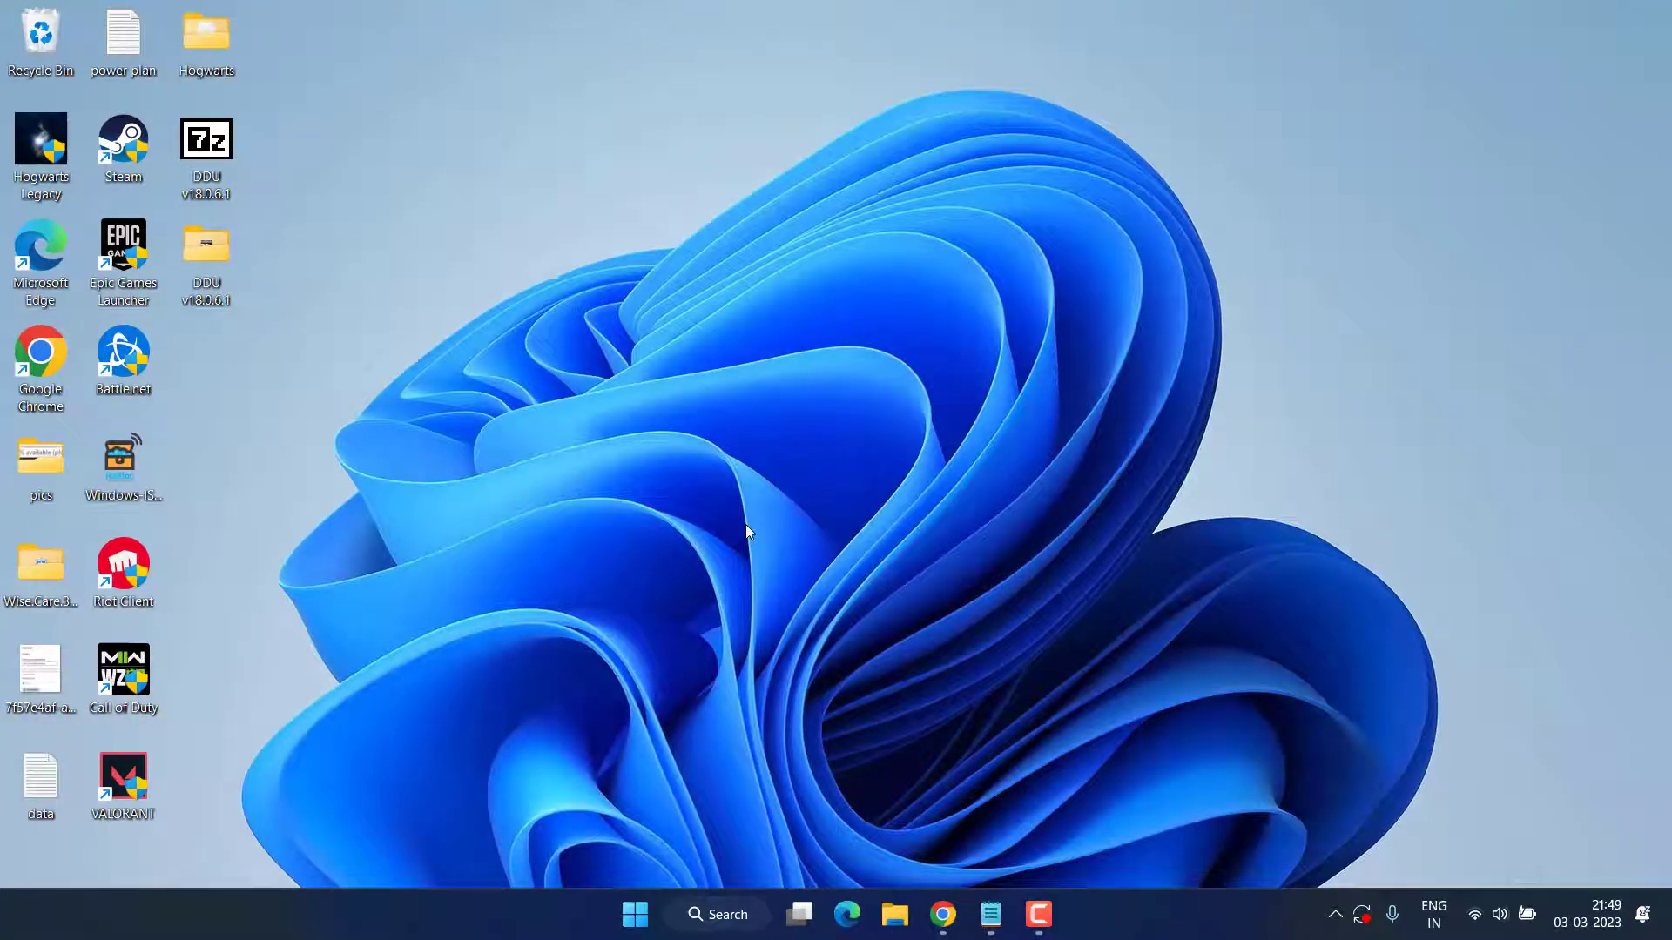
# Open Steam from the tray and show the Resident Evil Village demo's Properties with -d3d11
pyautogui.click(1324, 908)
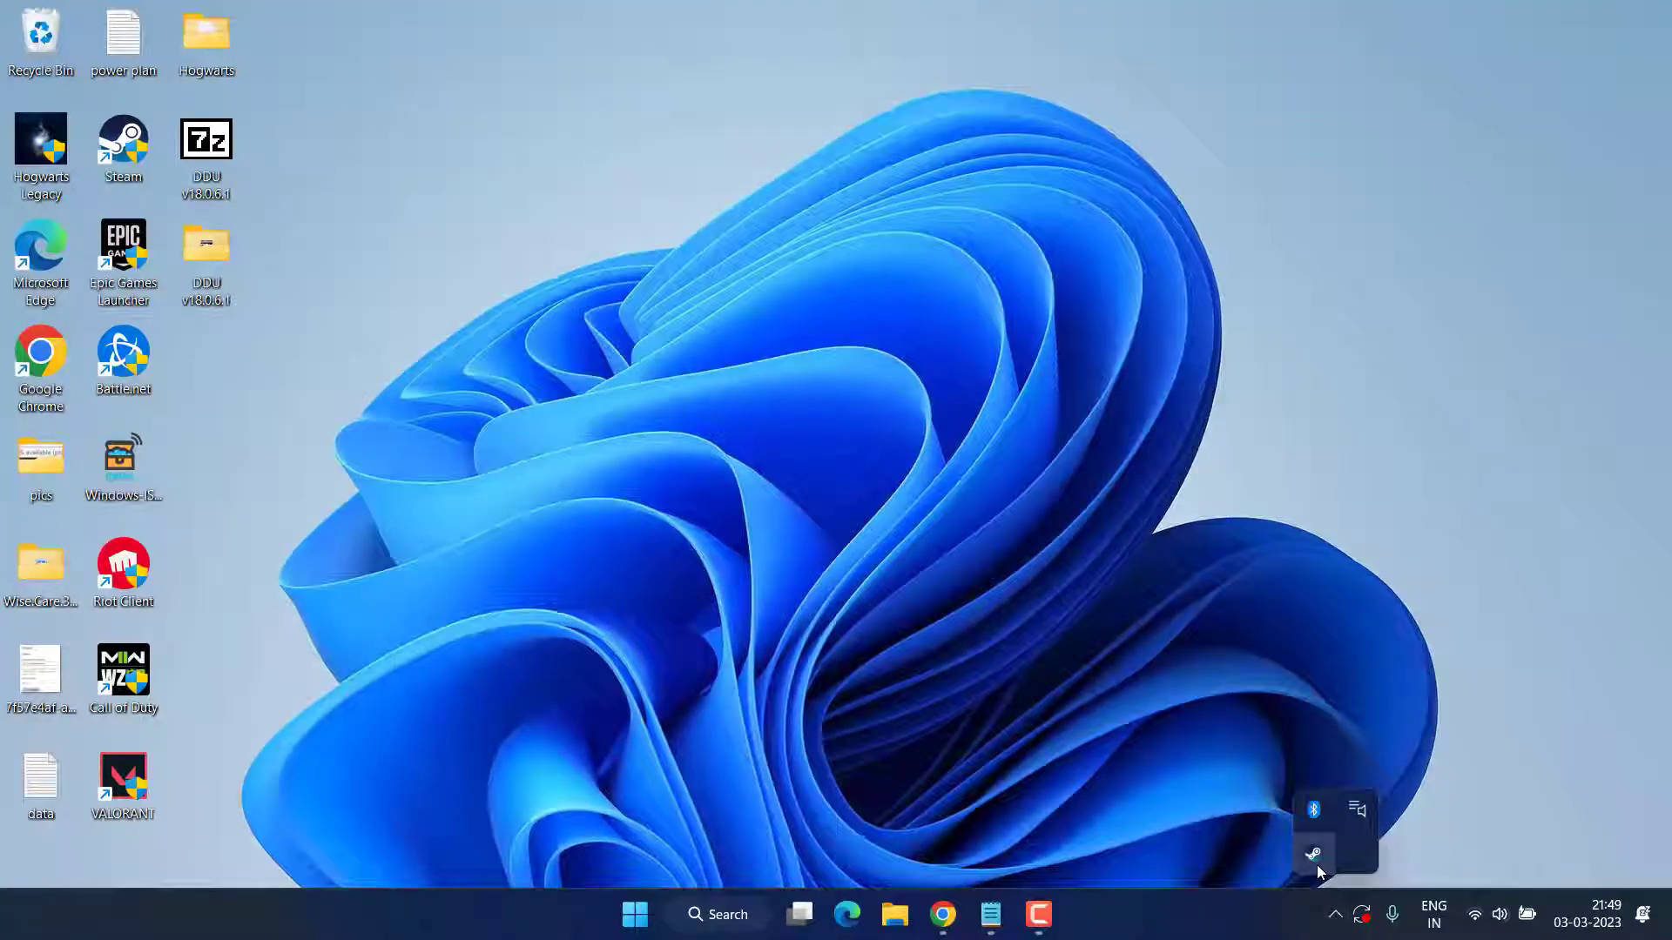
pyautogui.click(1315, 856)
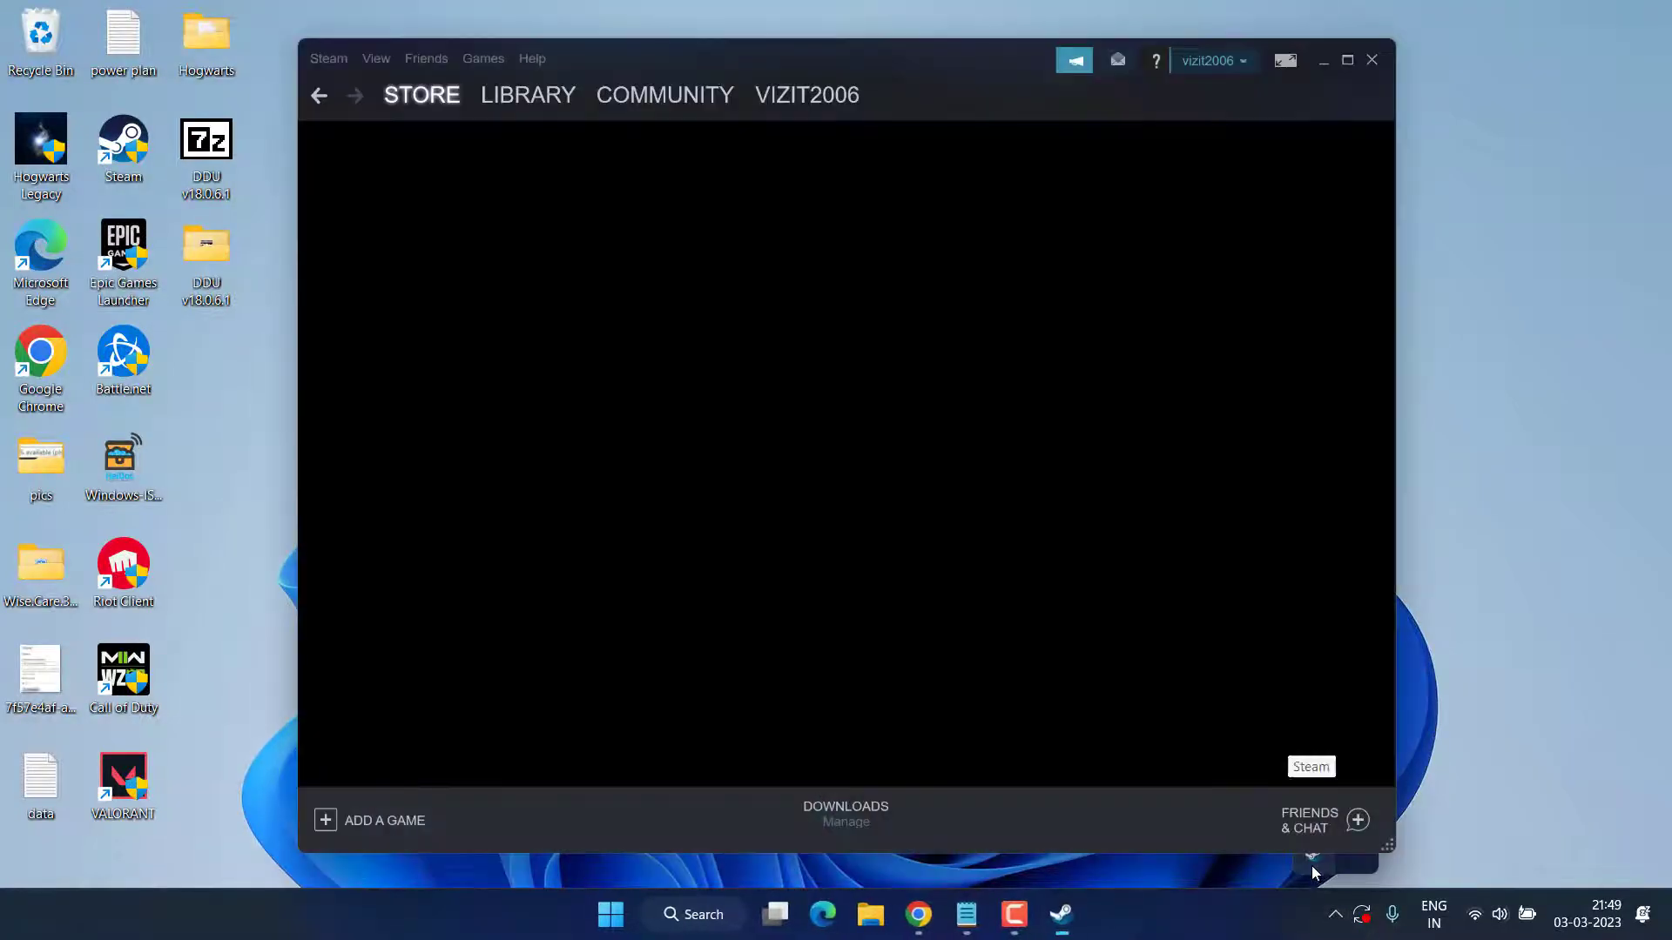
pyautogui.click(520, 97)
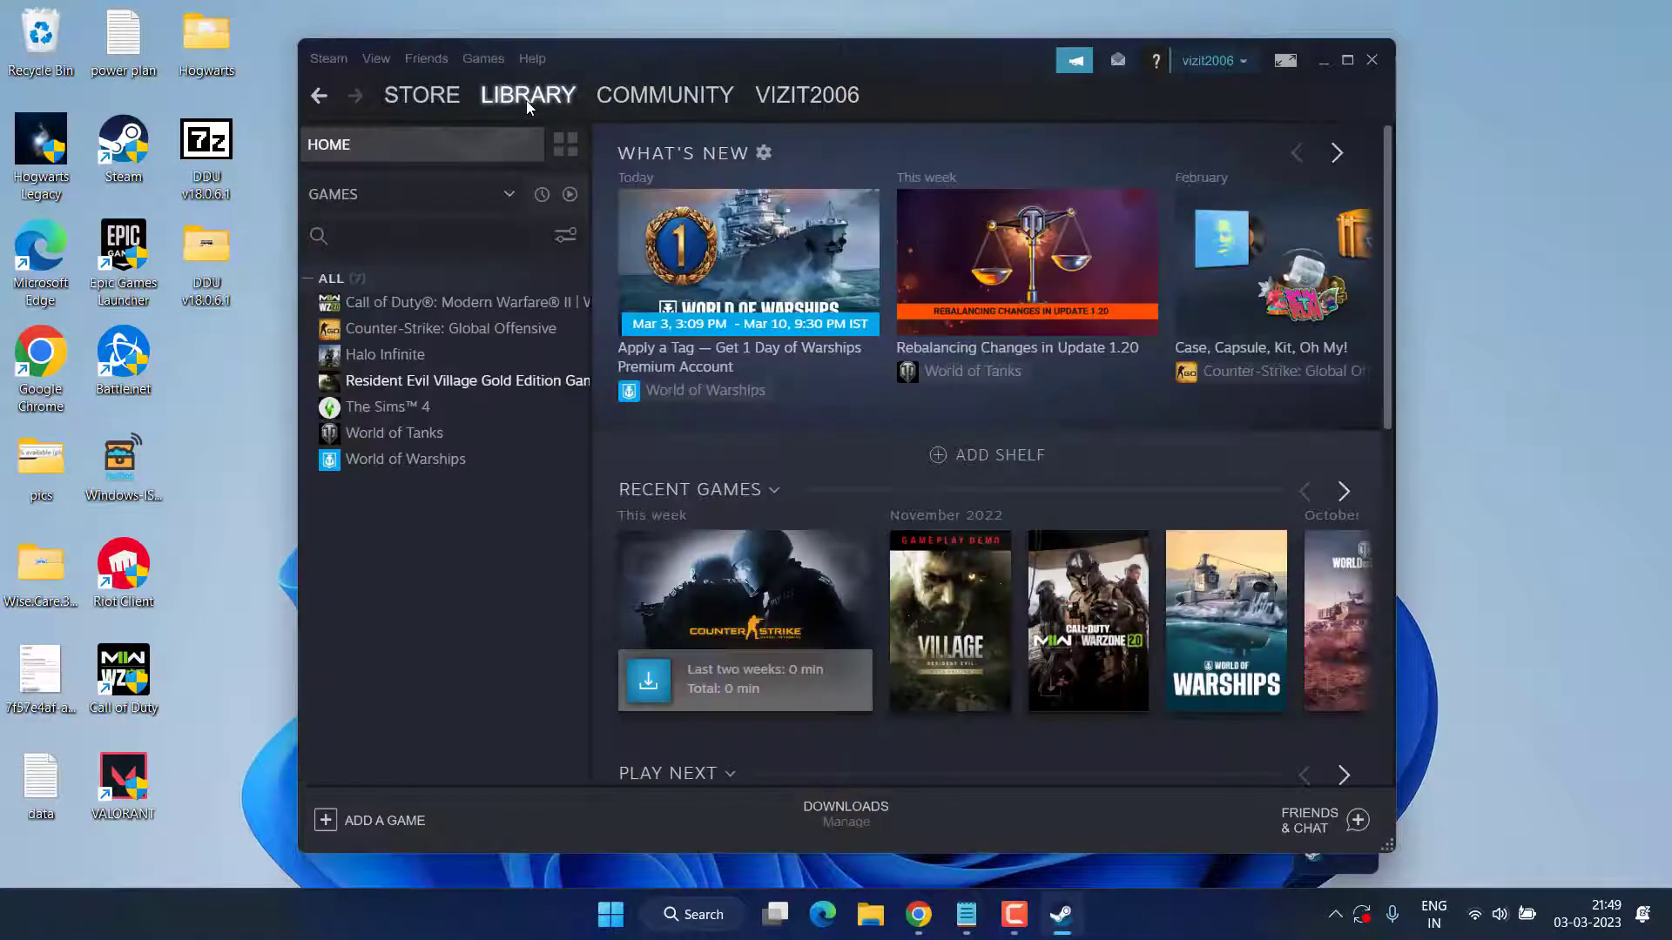
pyautogui.rightClick(471, 382)
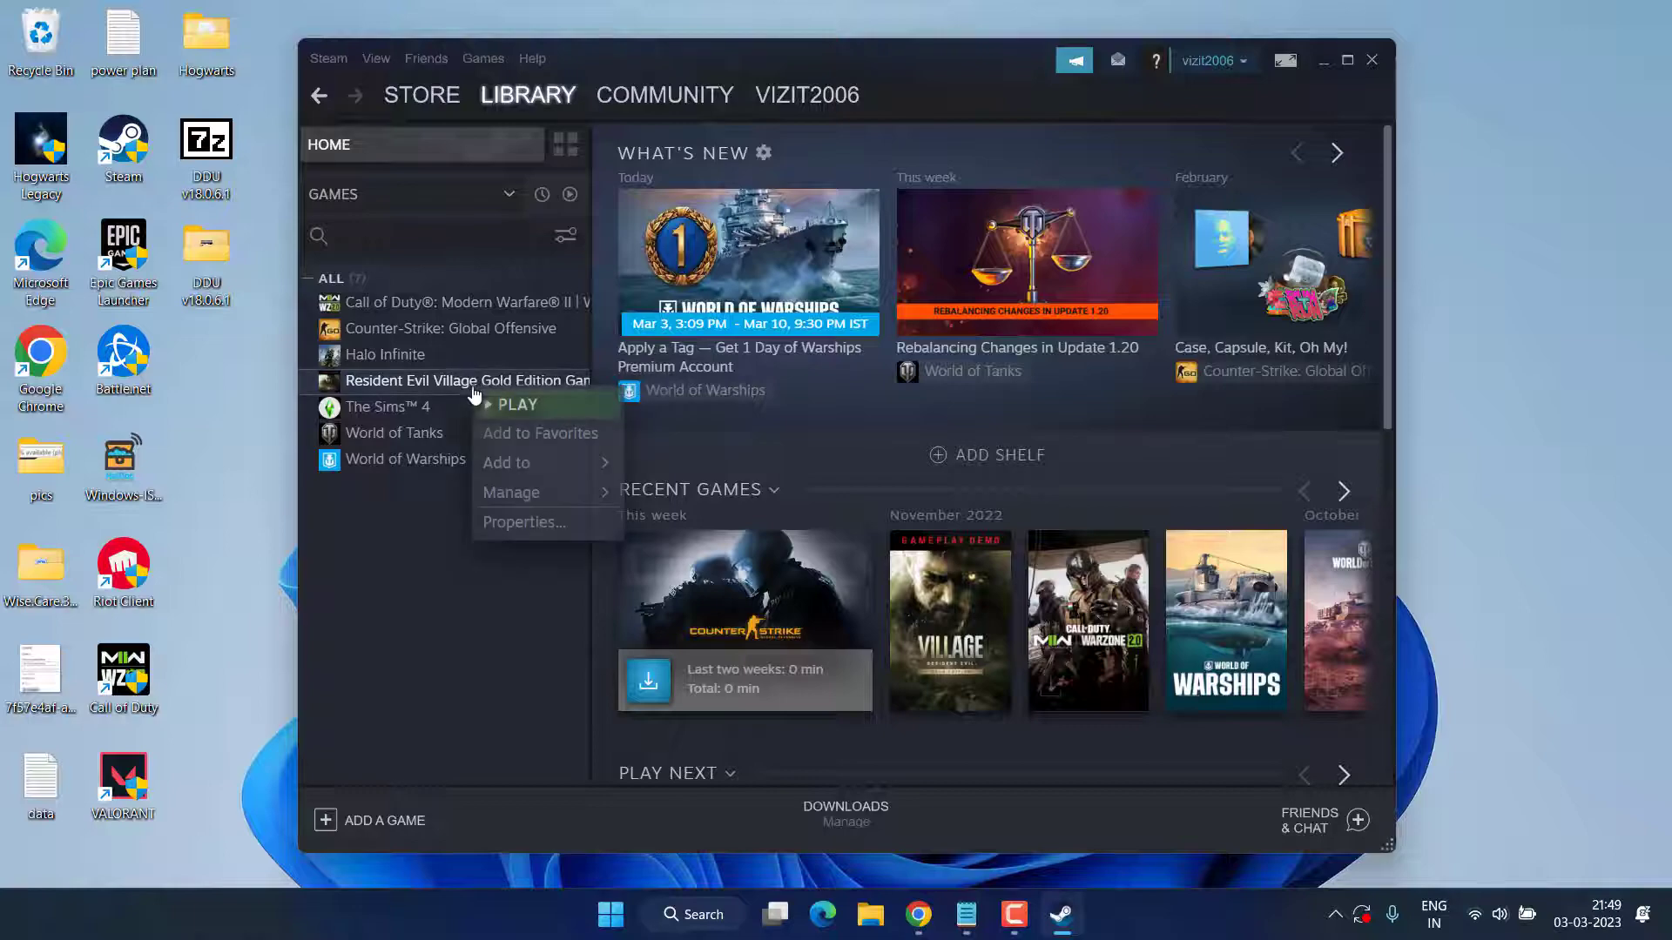
pyautogui.click(530, 523)
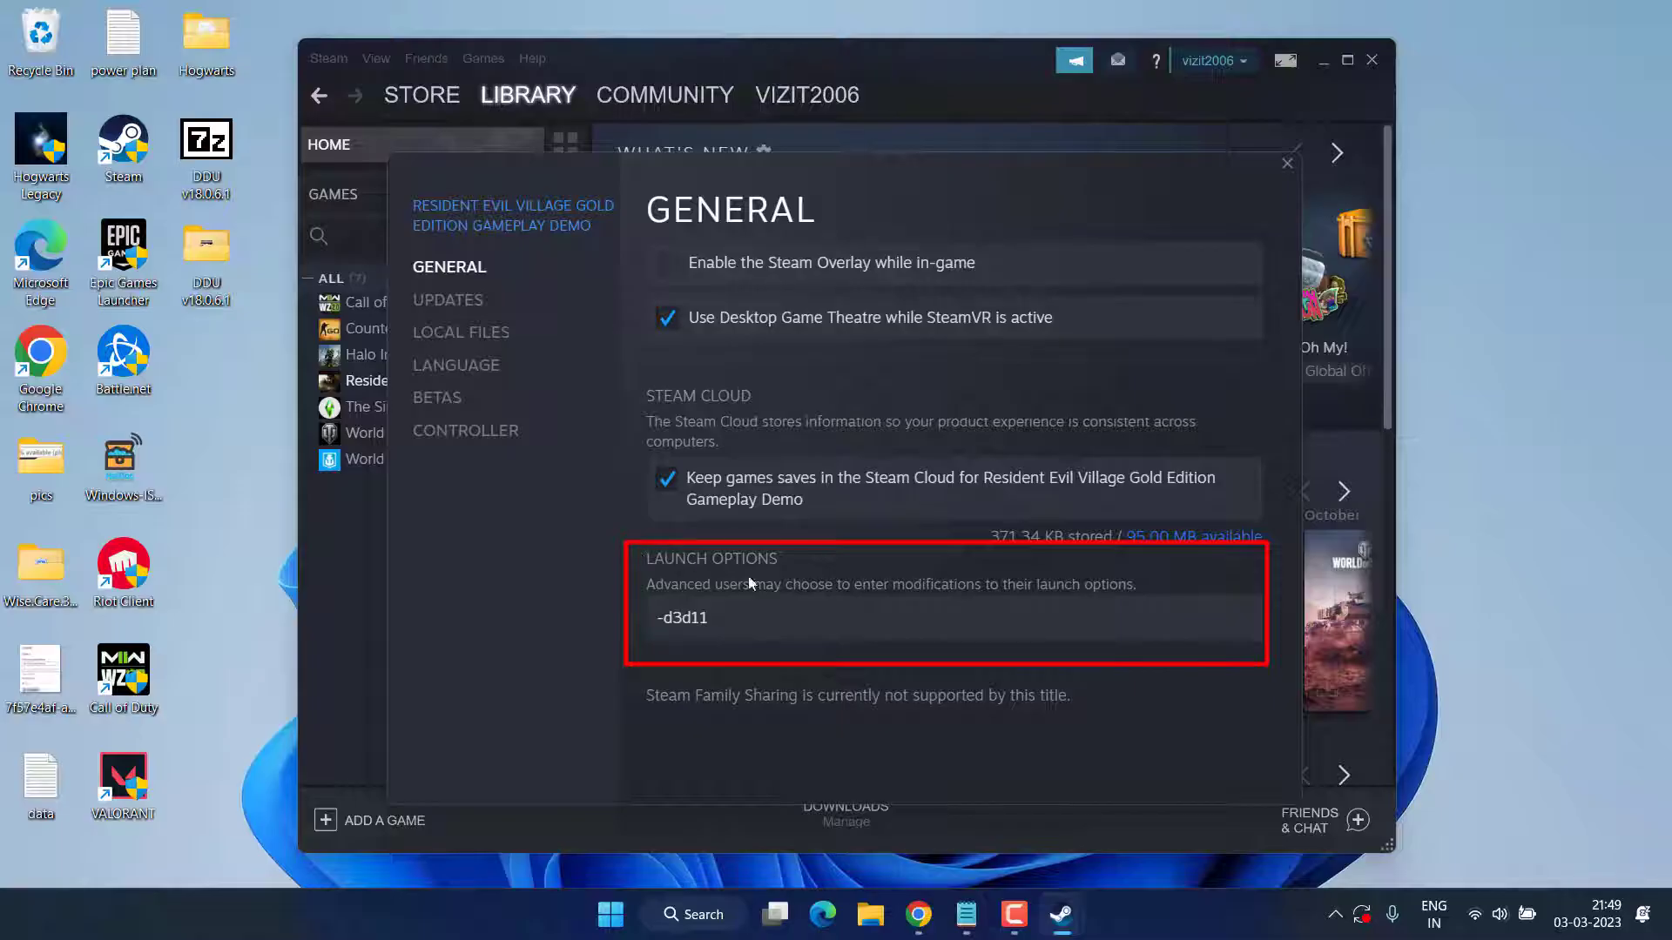
# Replace the demo's -d3d11 launch option with the first PROTON line copied from Notepad
pyautogui.click(755, 618)
pyautogui.hotkey('ctrl', 'a')
pyautogui.press('BackSpace')
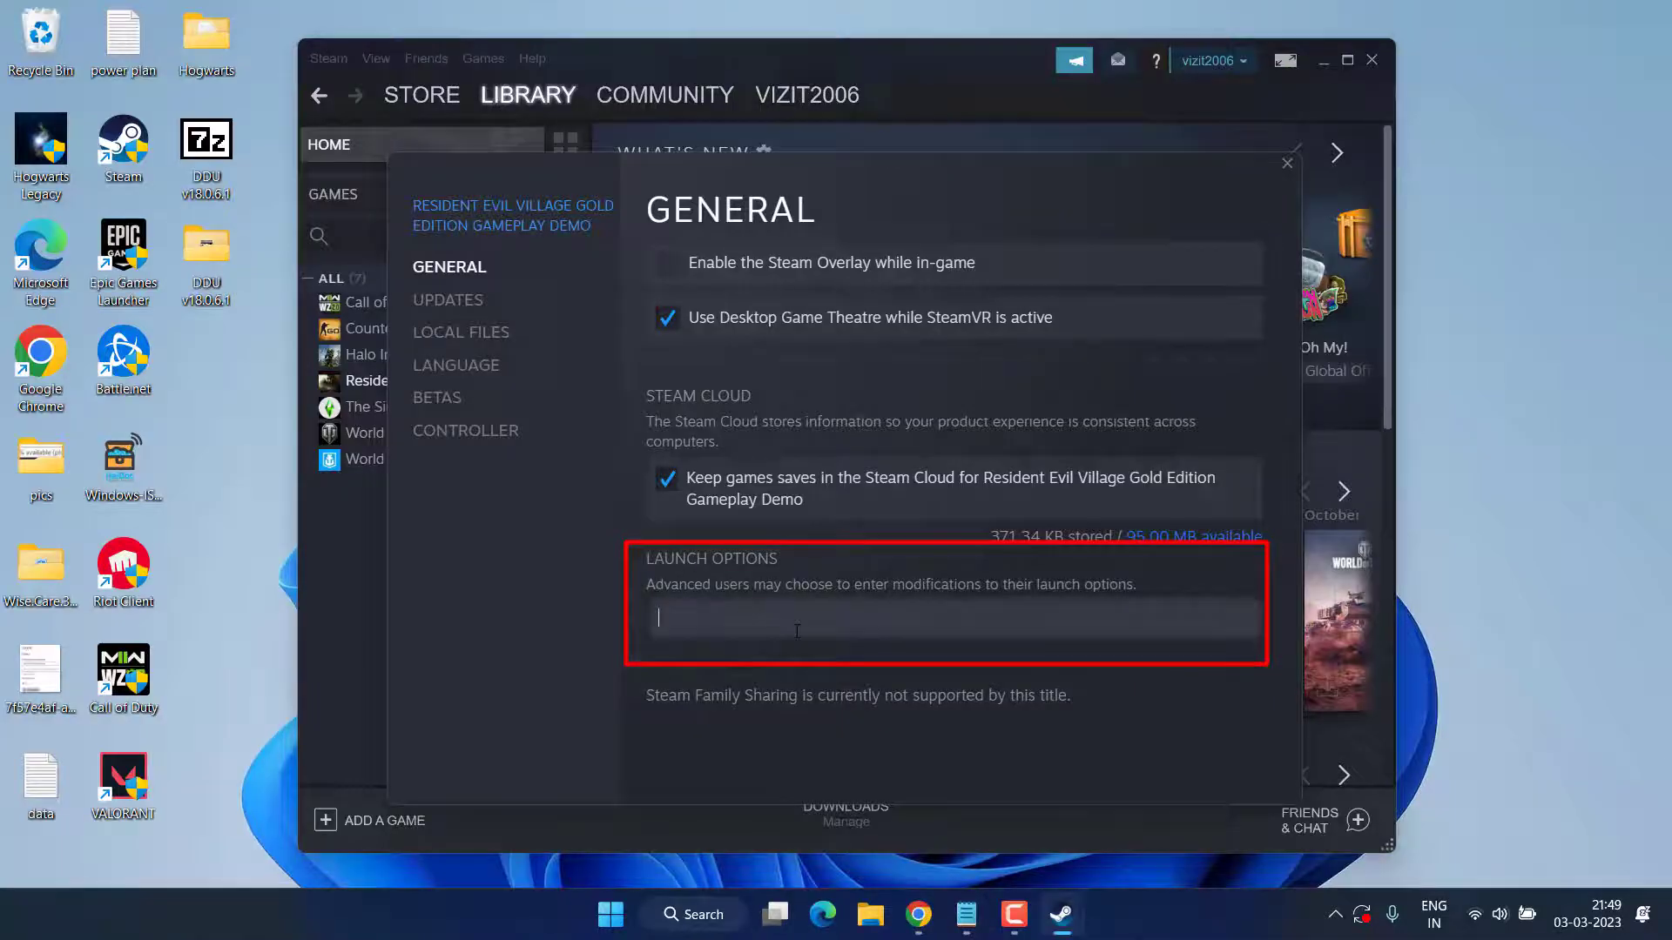
pyautogui.click(966, 914)
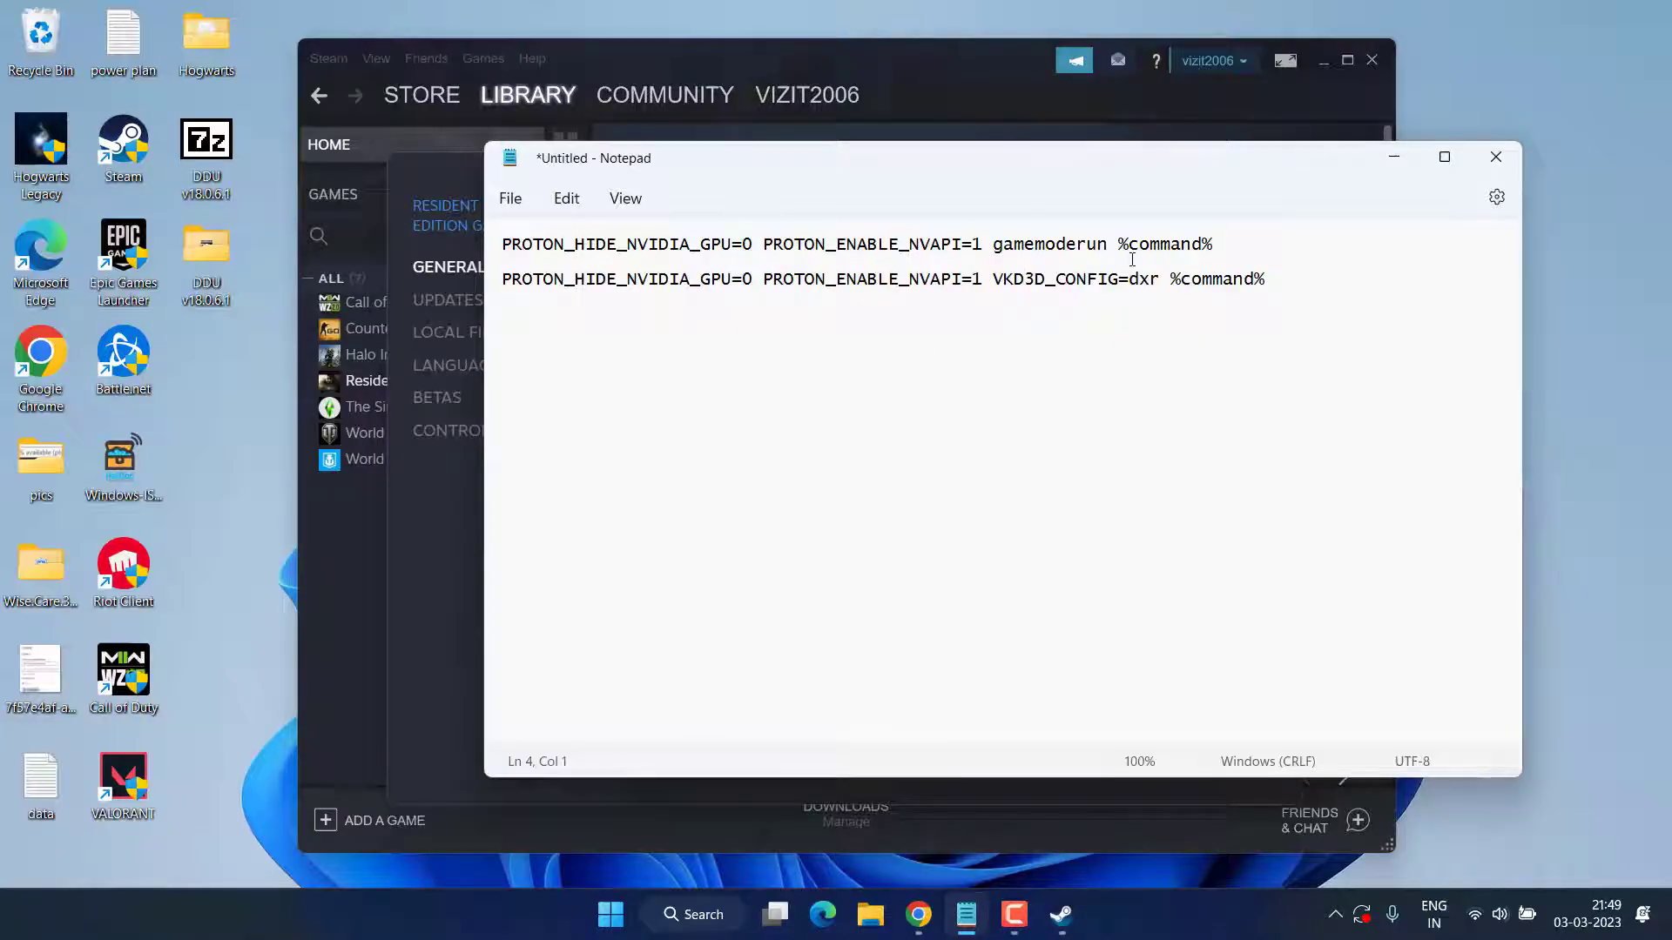
pyautogui.moveTo(1247, 249); pyautogui.dragTo(502, 232)
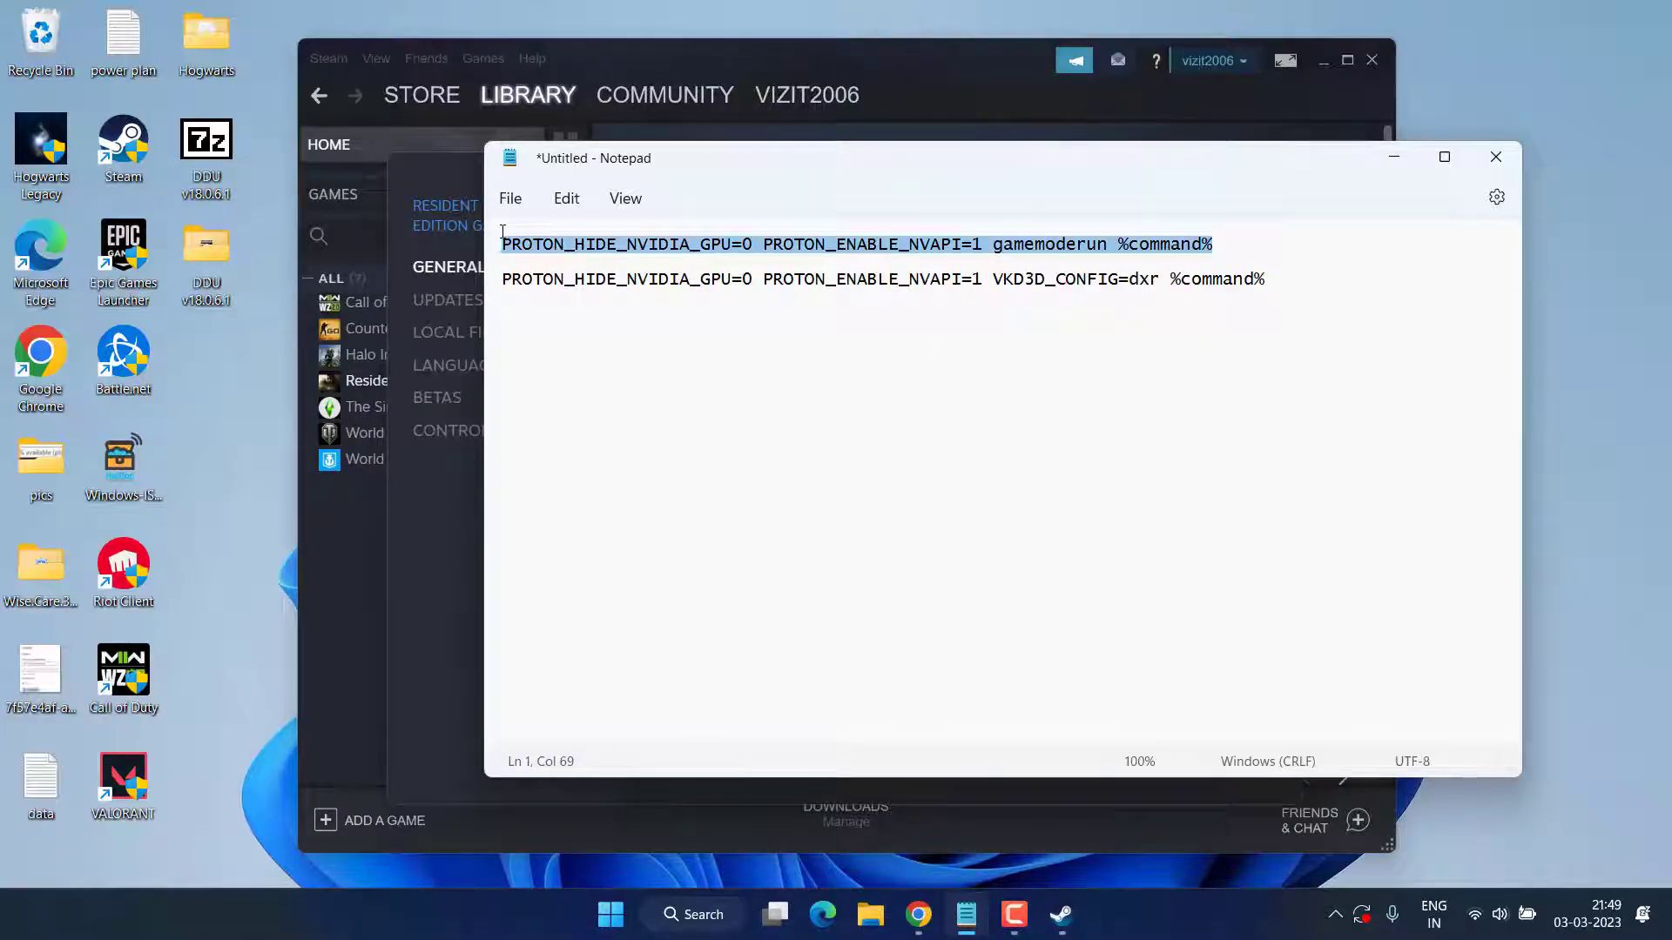
pyautogui.rightClick(583, 249)
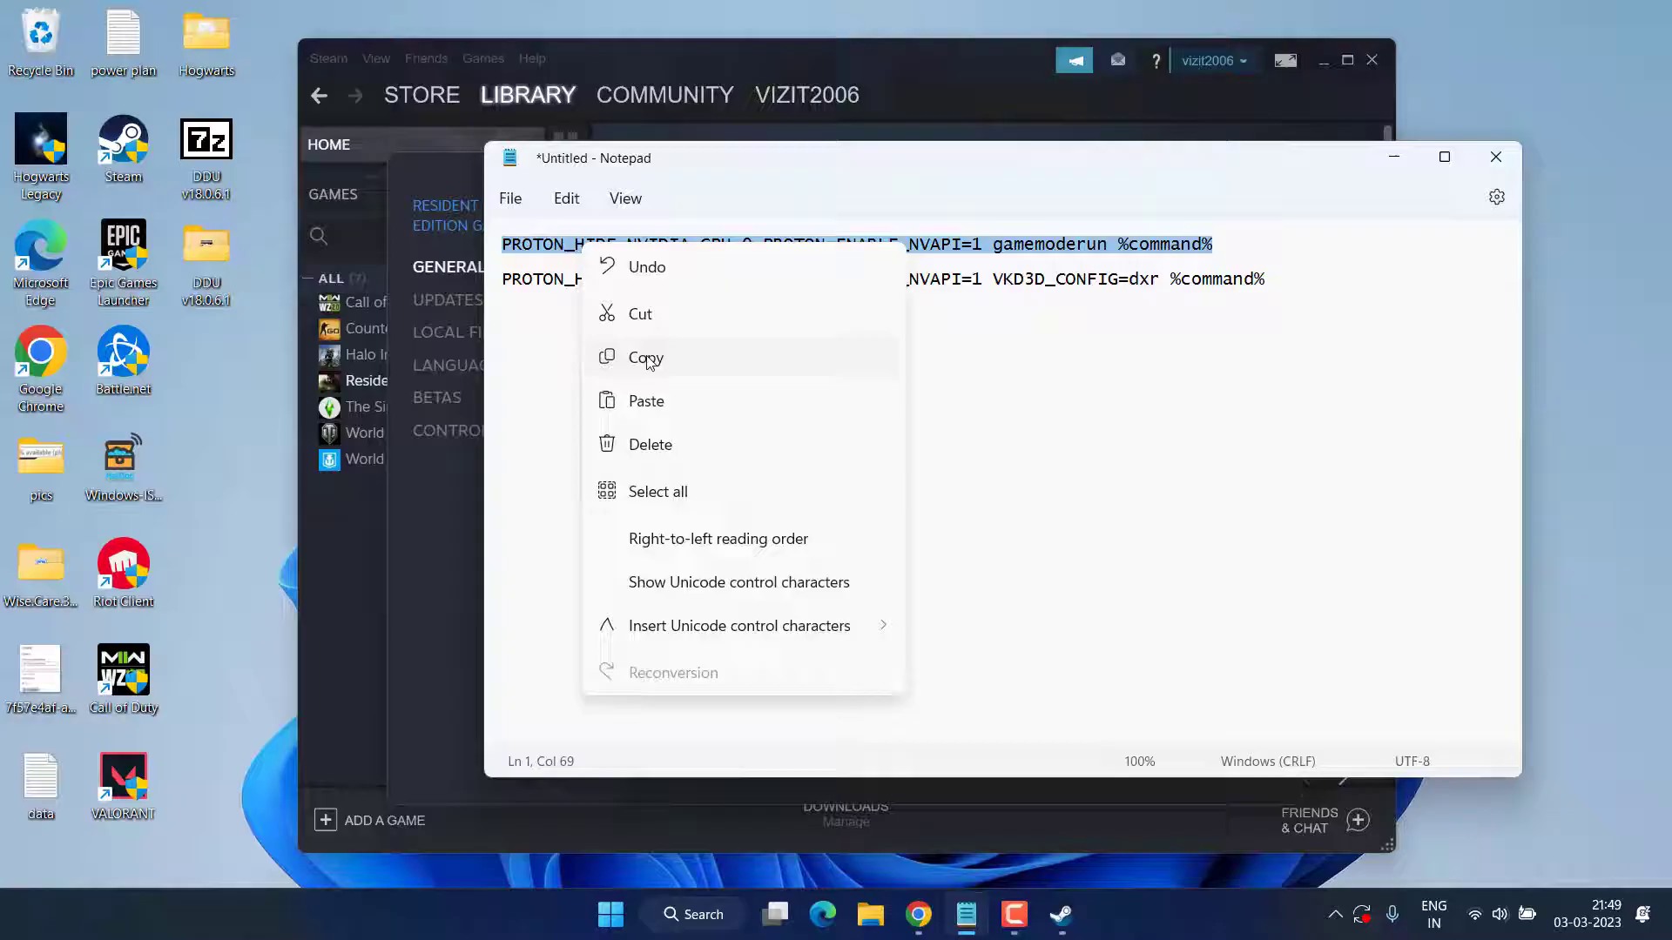
pyautogui.click(649, 358)
pyautogui.click(458, 533)
pyautogui.click(699, 611)
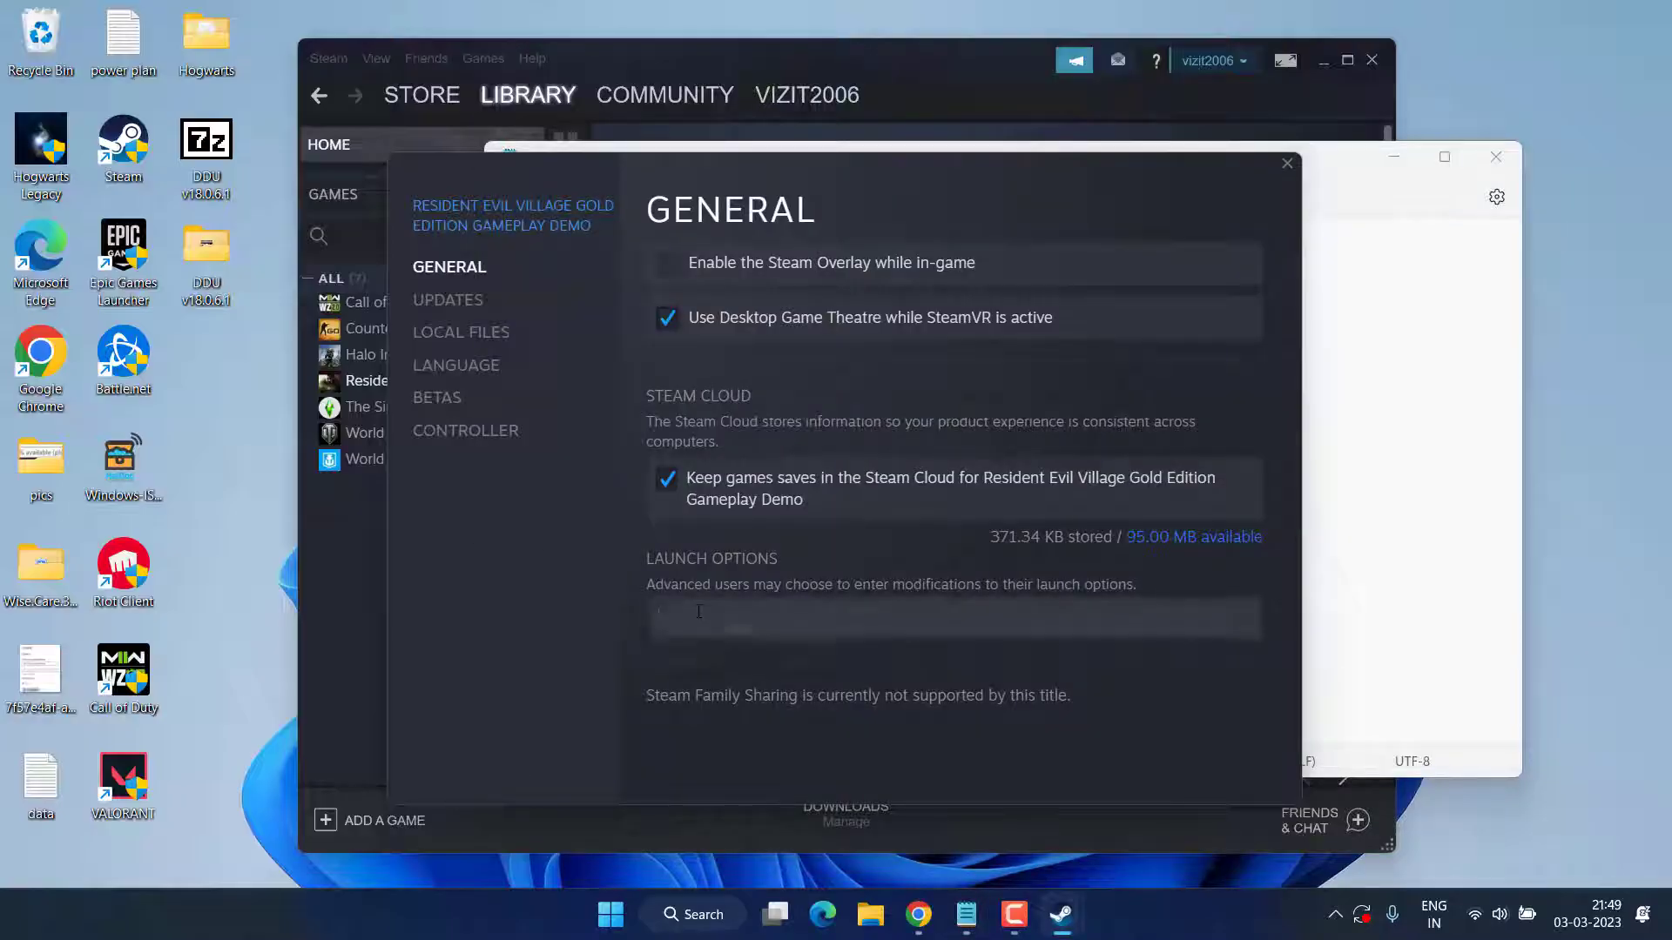
pyautogui.click(717, 628)
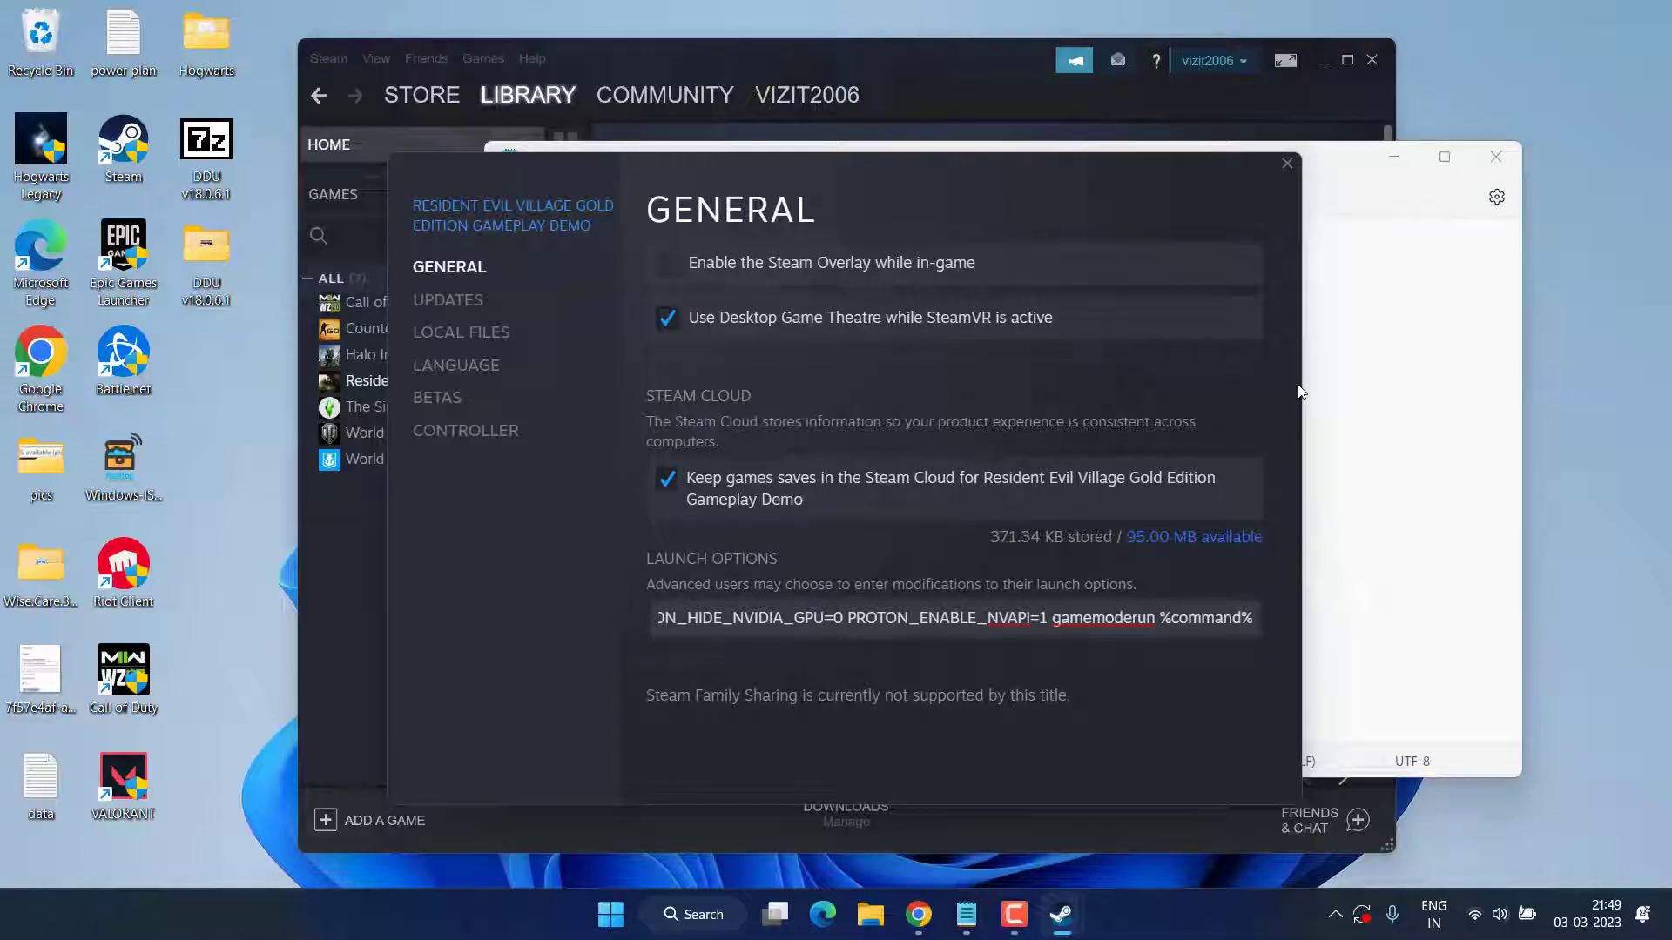
# Set launch options to PROTON_HIDE_NVIDIA_GPU=0 PROTON_ENABLE_NVAPI=1 VKD3D_CONFIG=dxr %command%, then close Steam
pyautogui.click(1387, 301)
pyautogui.moveTo(1270, 279); pyautogui.dragTo(501, 278)
pyautogui.rightClick(549, 287)
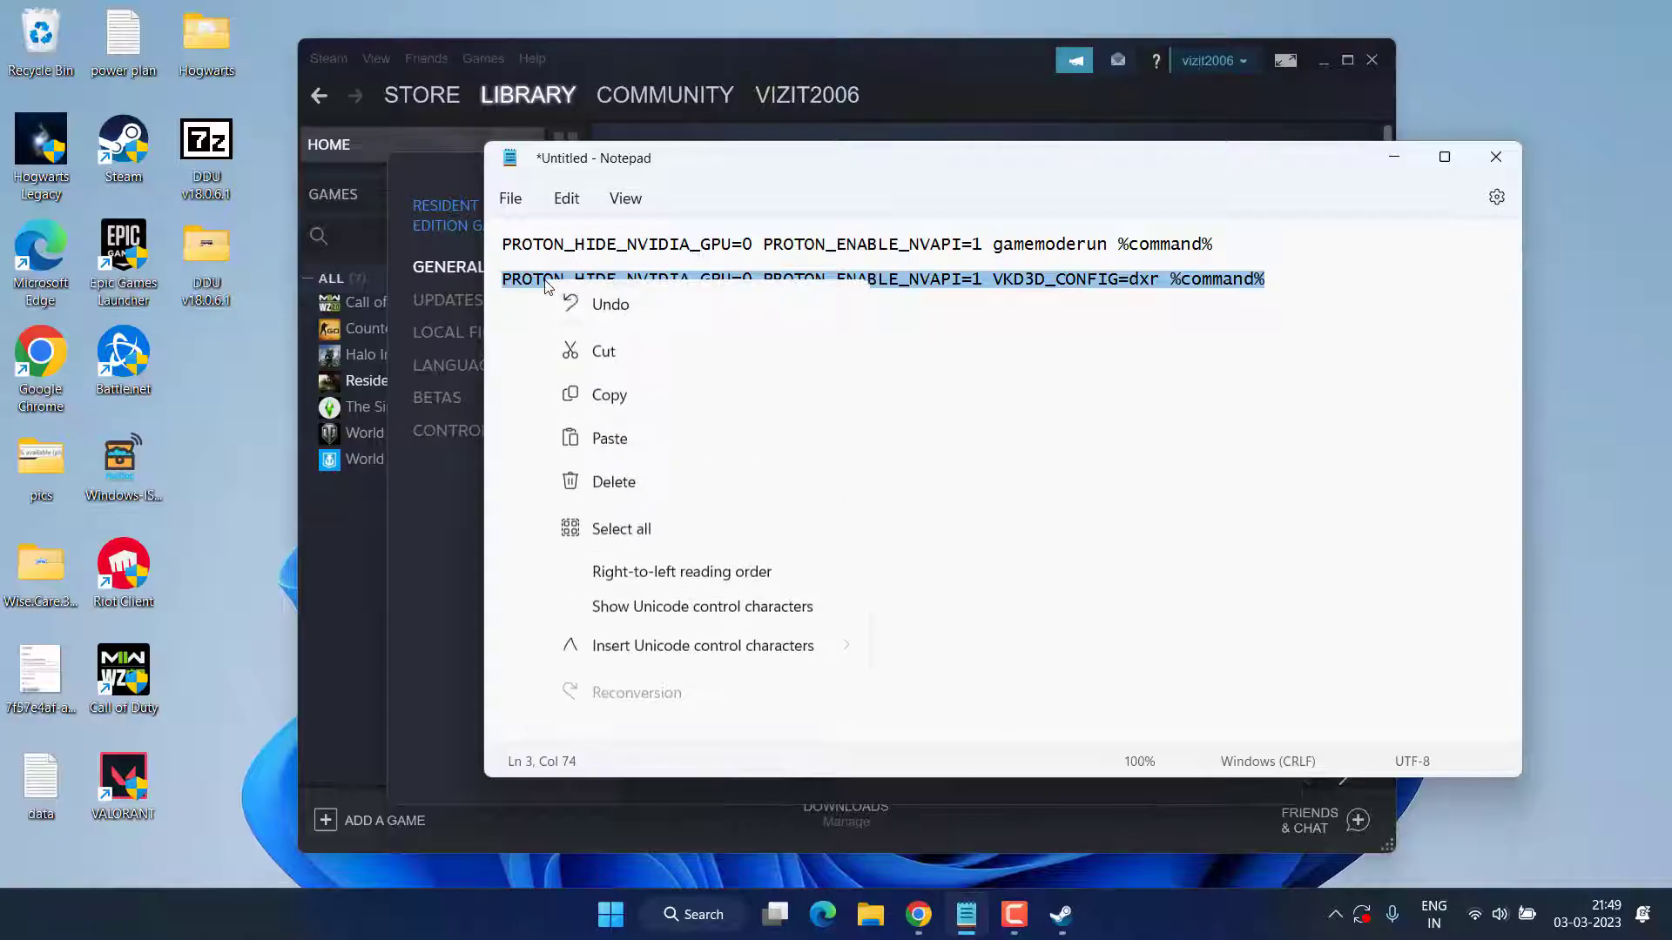
pyautogui.click(622, 393)
pyautogui.click(474, 508)
pyautogui.click(747, 617)
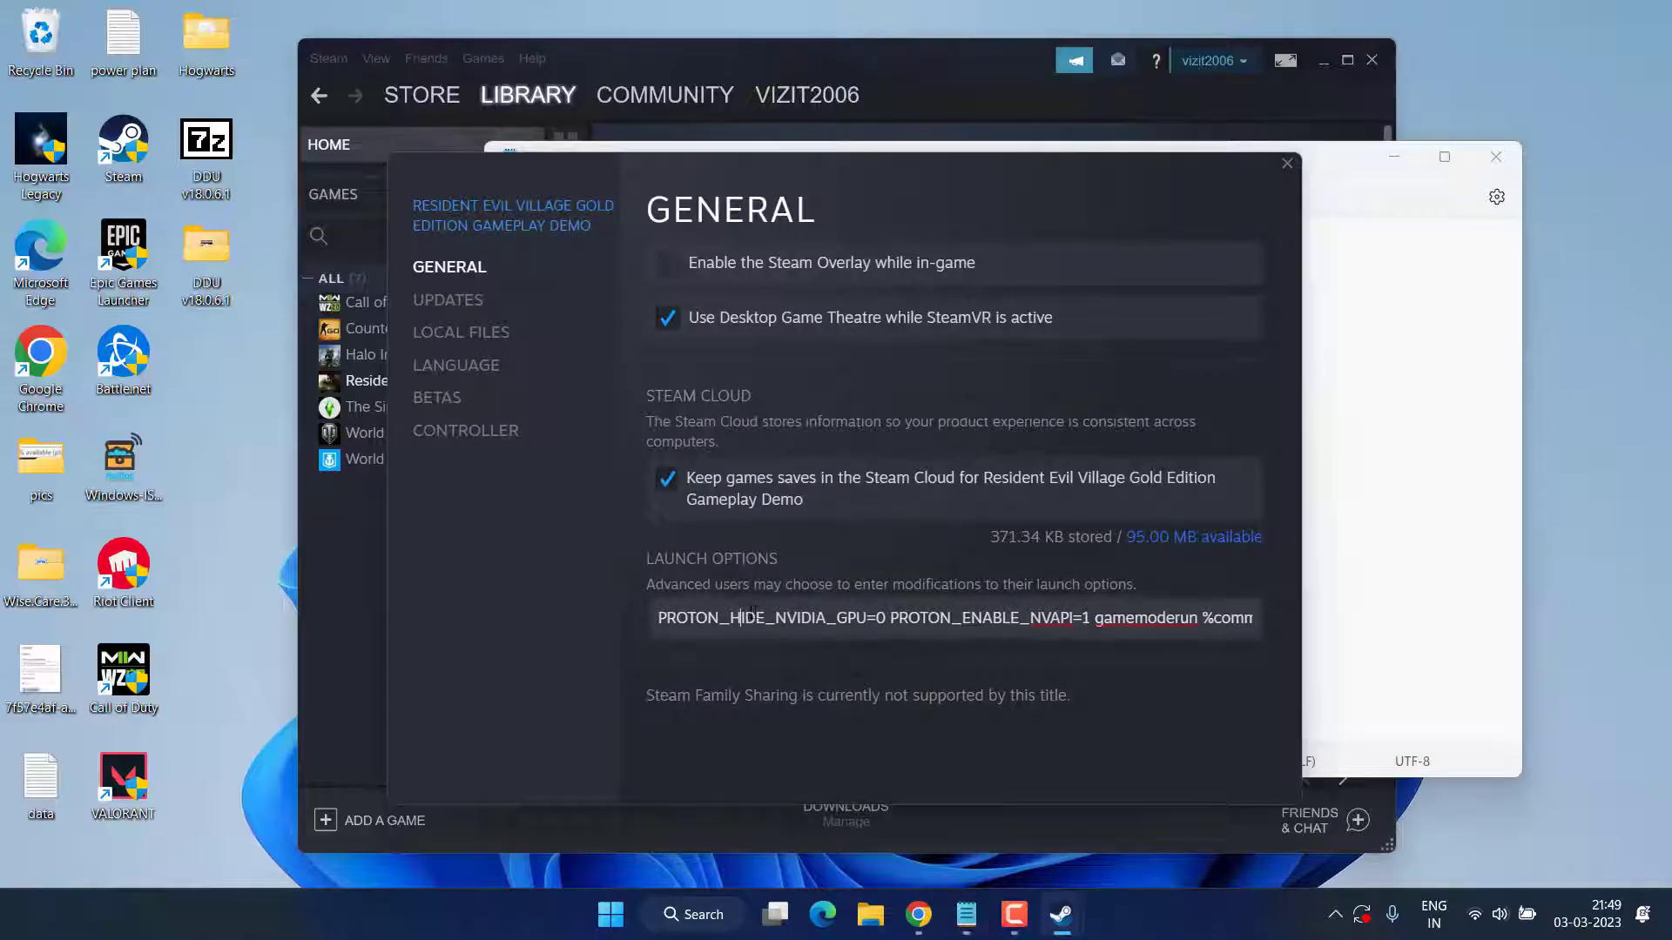
pyautogui.hotkey('ctrl', 'a')
pyautogui.hotkey('ctrl', 'v')
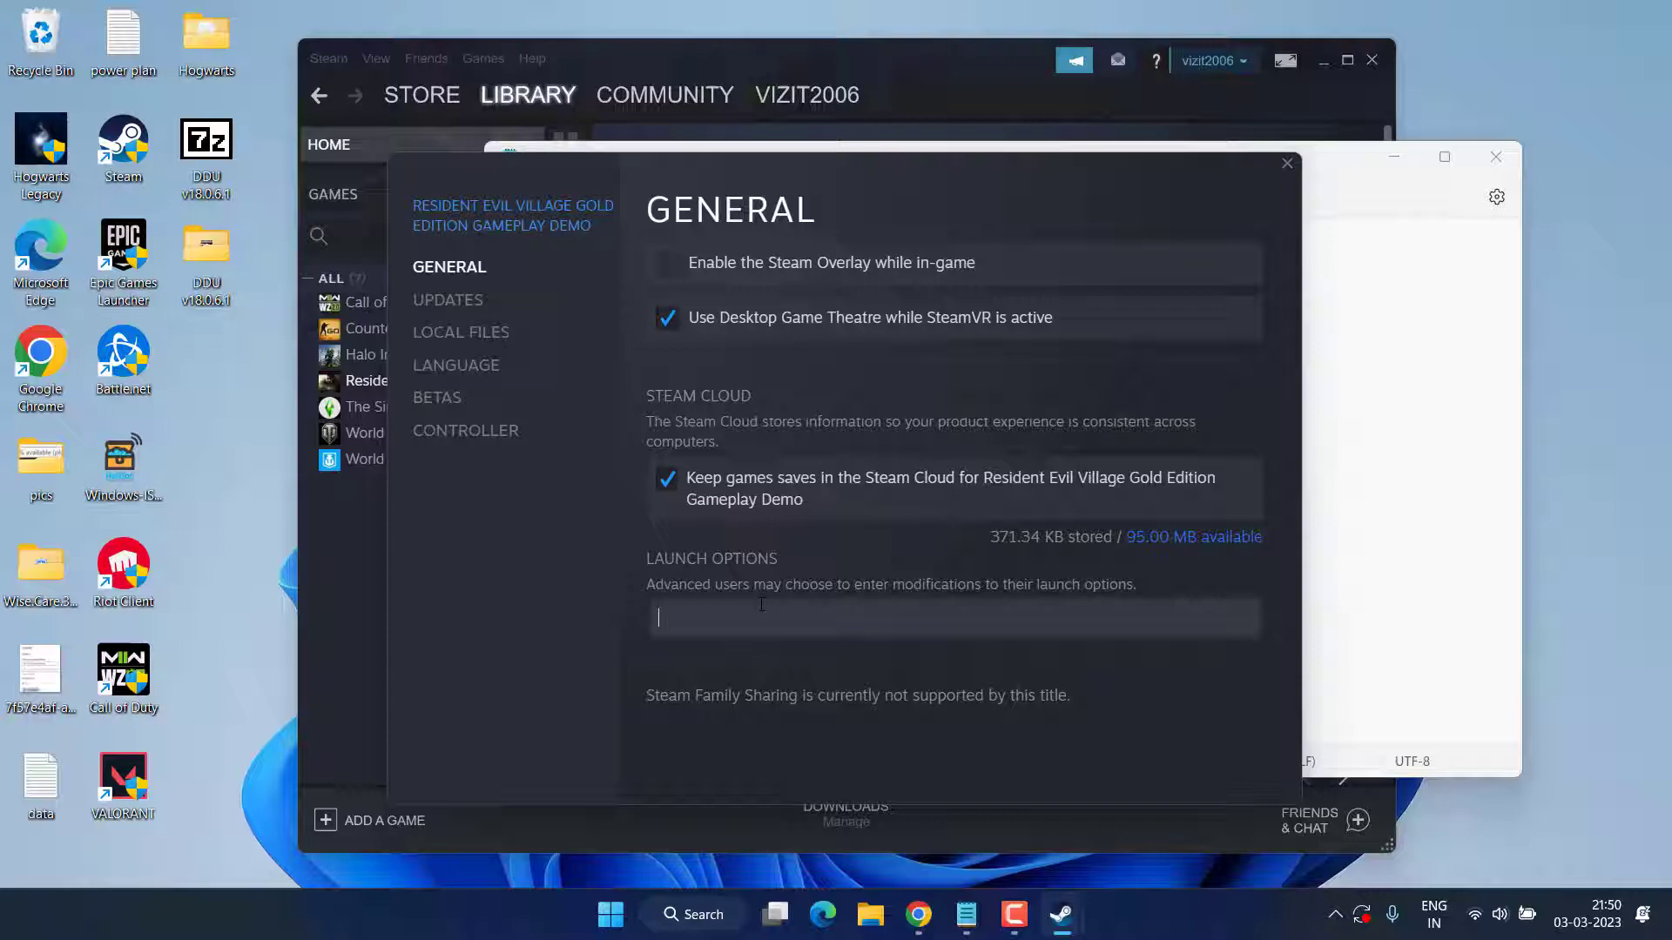
pyautogui.click(1287, 163)
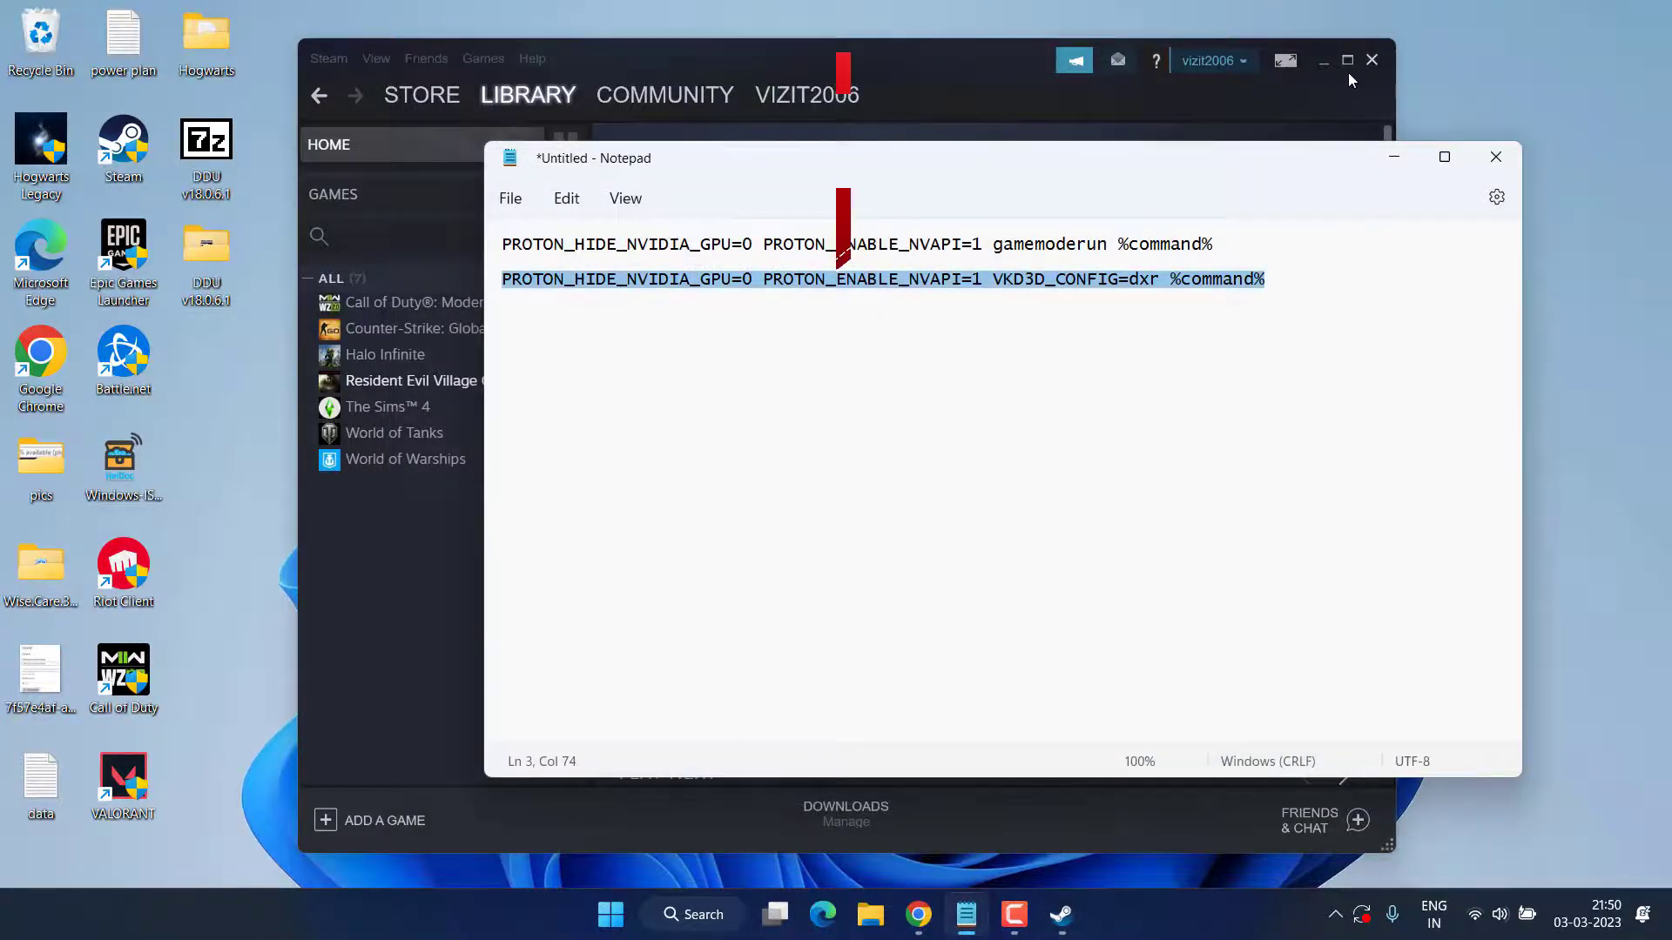
pyautogui.click(1372, 60)
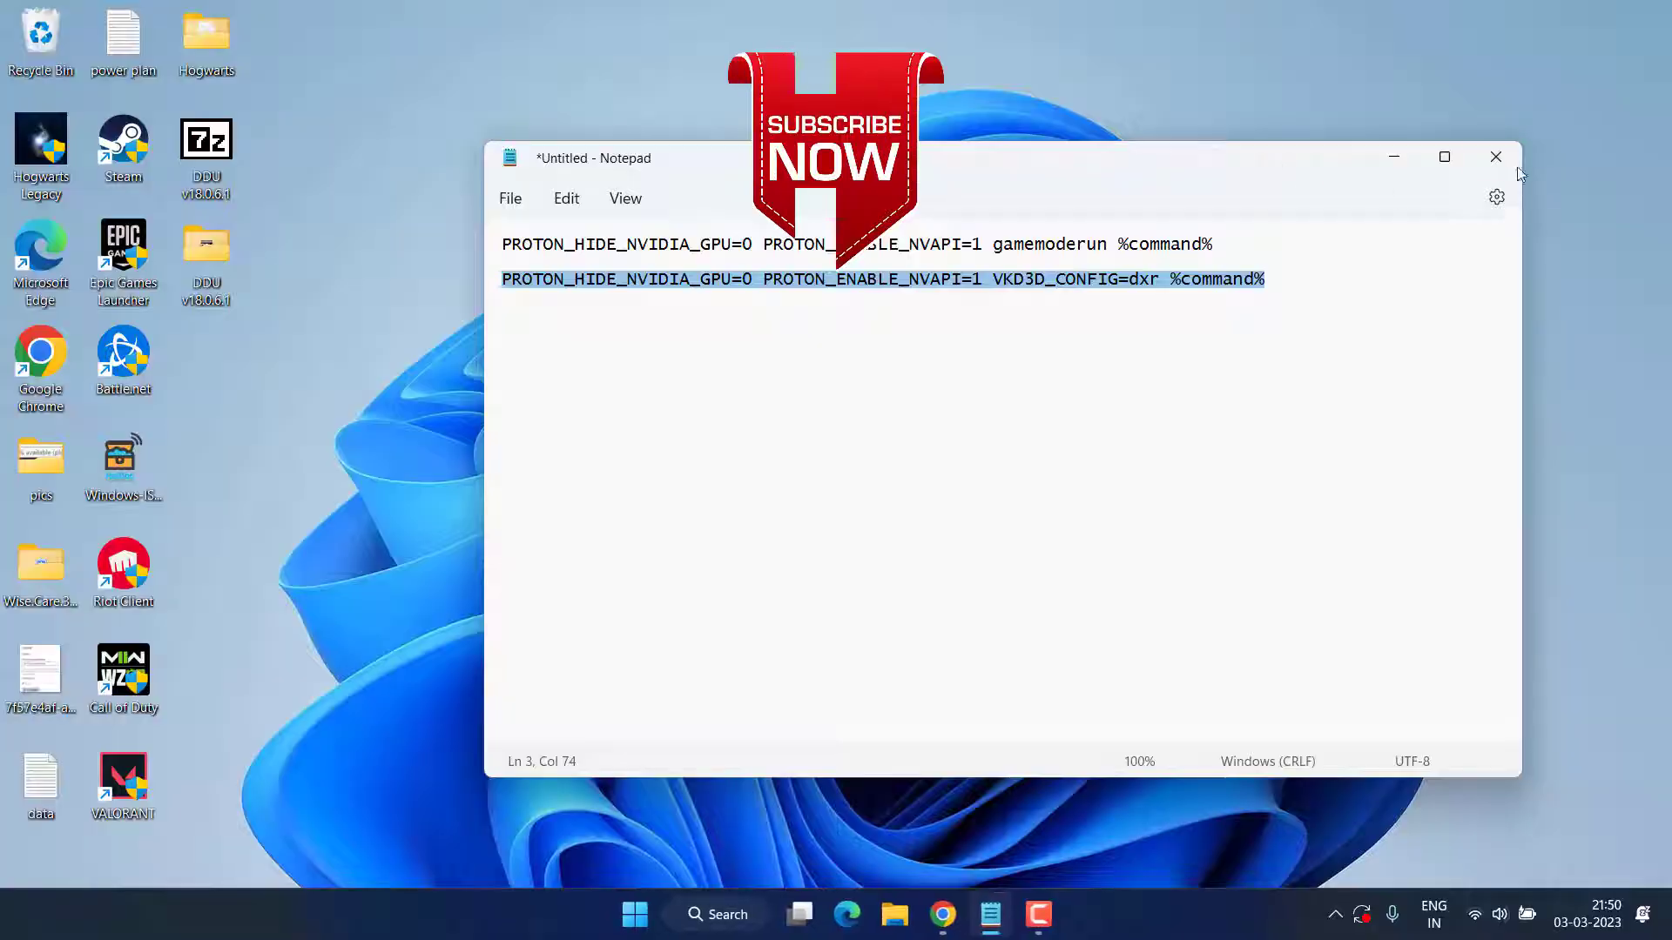
# Minimize the Notepad window holding the two launch-option lines
pyautogui.click(1380, 158)
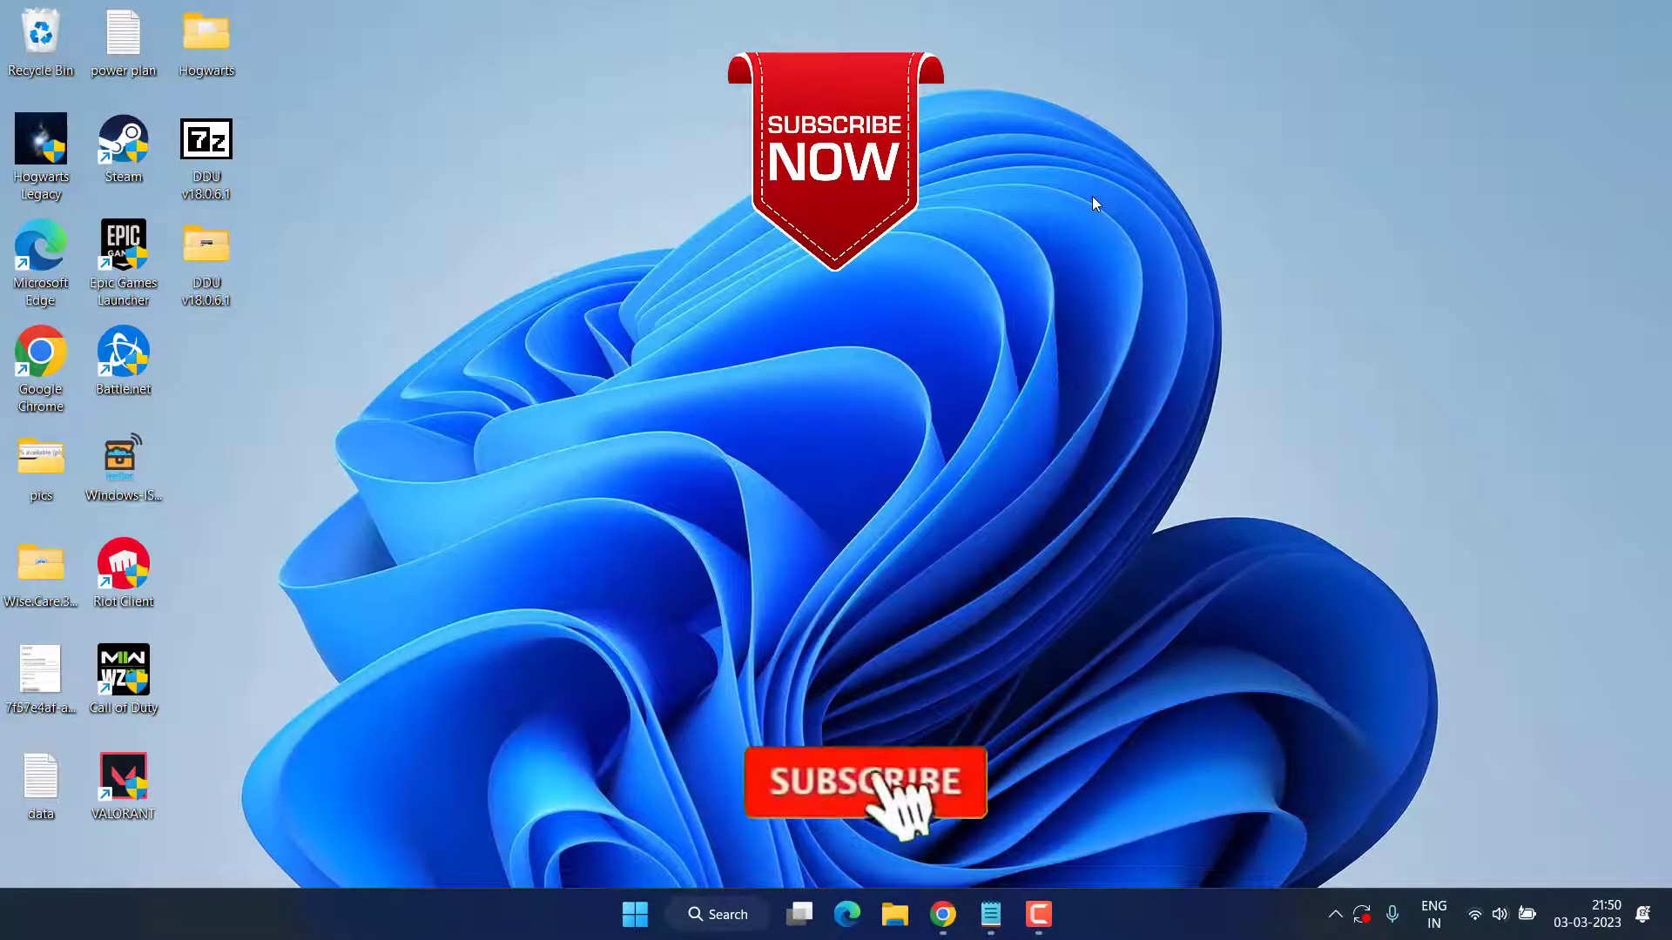